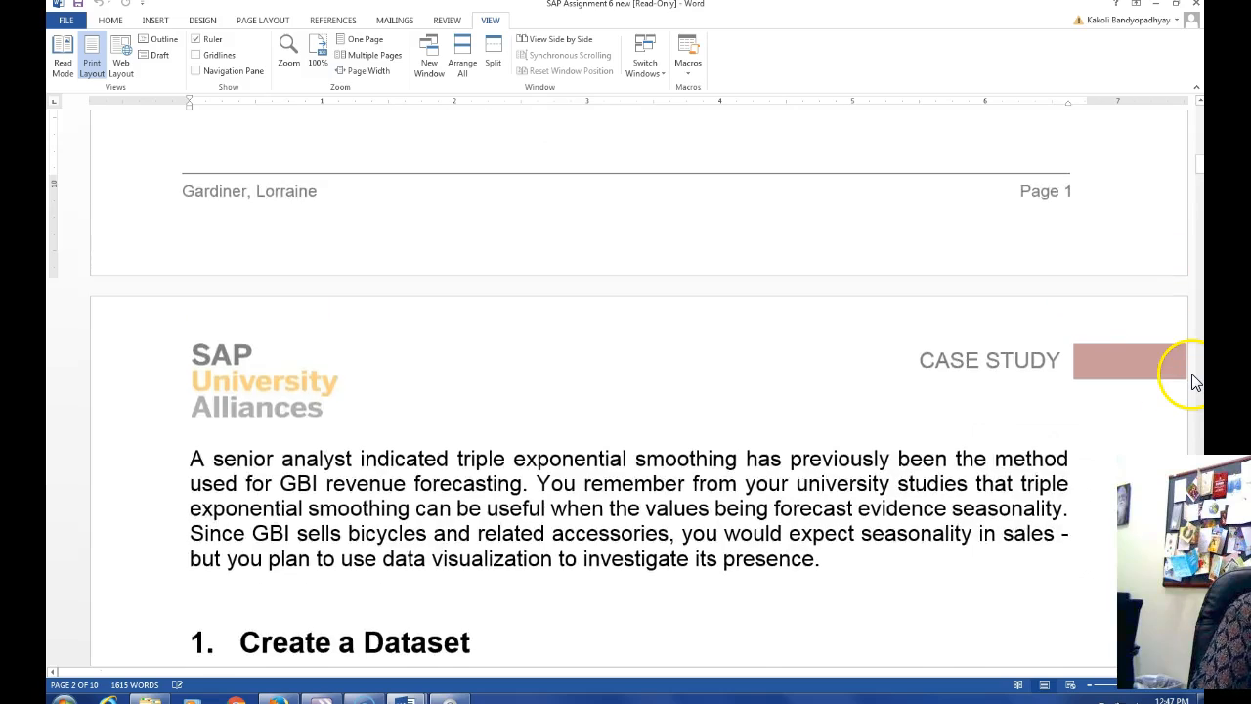
- Return to the first page of the case study and view it at 100% zoom
{"action": "scroll", "coordinate": [1193, 374], "scroll_direction": "up", "scroll_amount": 1}
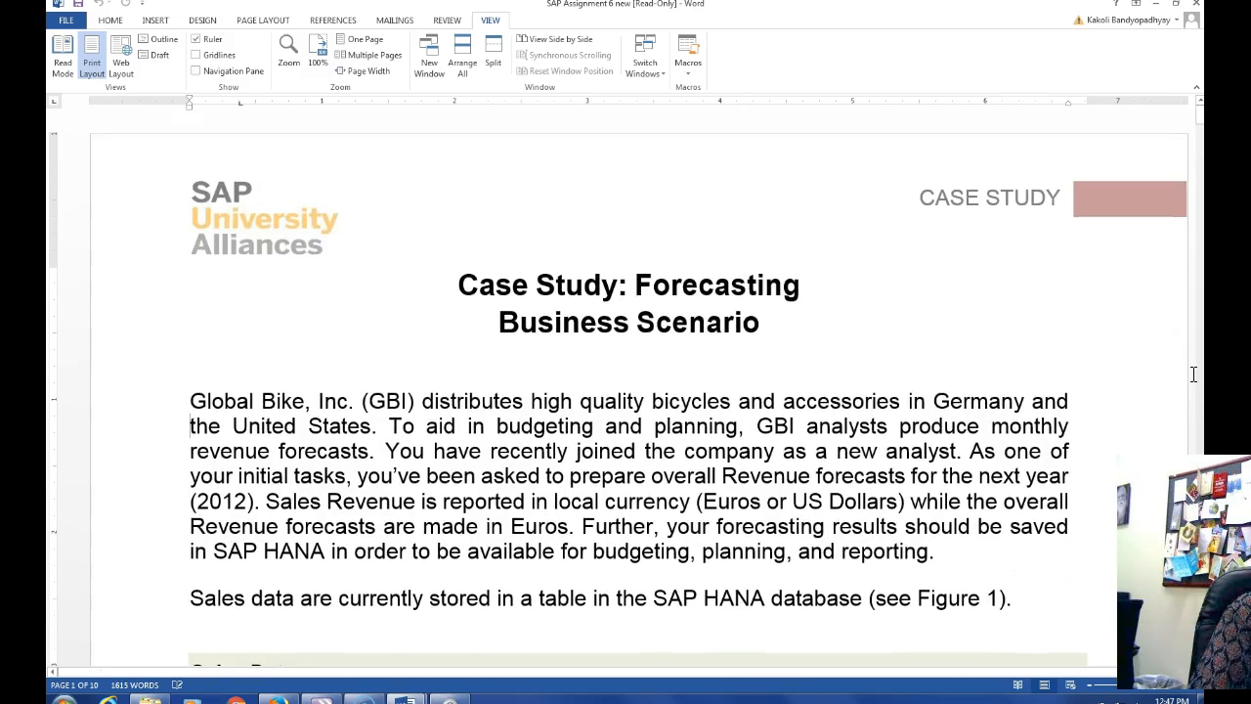
{"action": "left_click", "coordinate": [332, 49]}
{"action": "scroll", "coordinate": [680, 151], "scroll_direction": "down", "scroll_amount": 3}
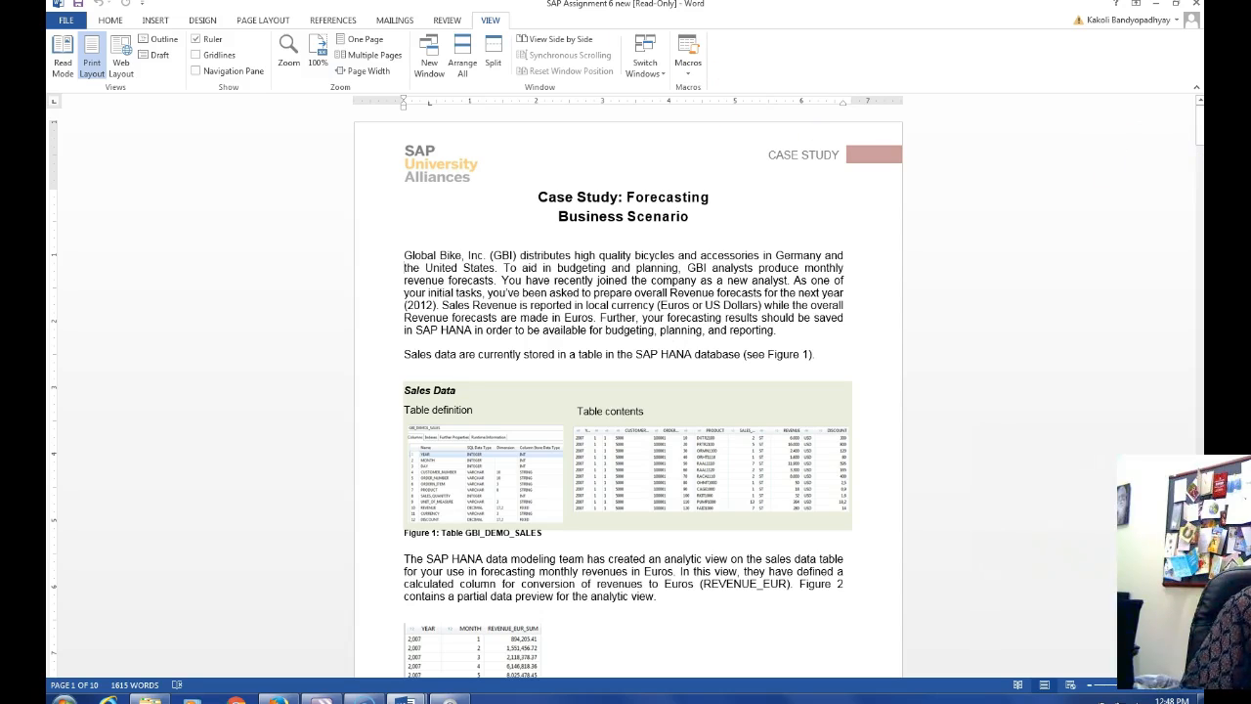
- Set the case study document's zoom to 200%
{"action": "left_click", "coordinate": [382, 197]}
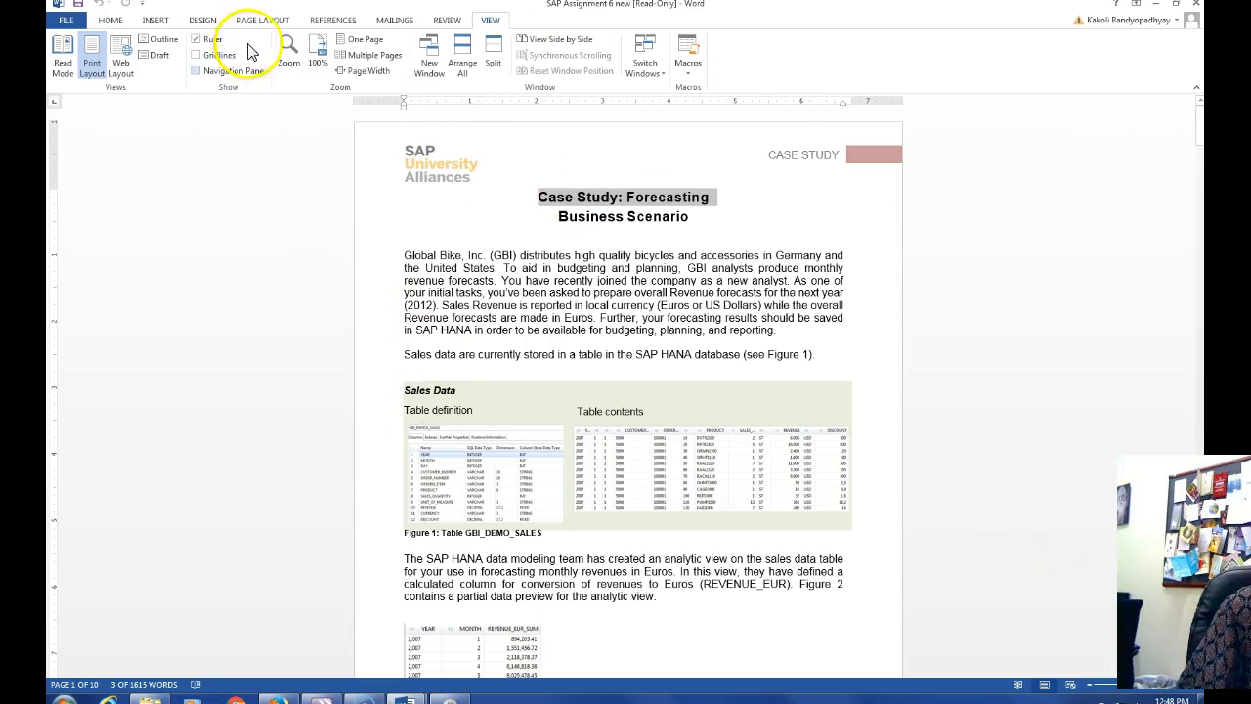
{"action": "left_click", "coordinate": [287, 54]}
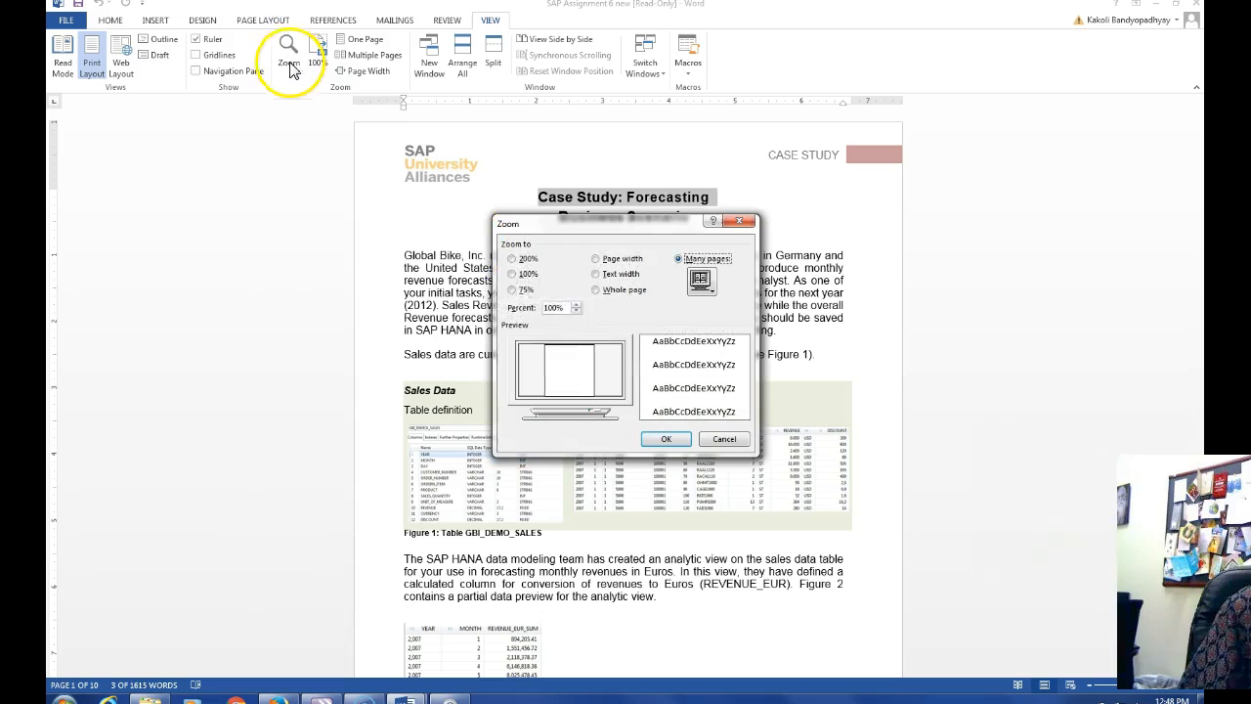
{"action": "left_click", "coordinate": [512, 258]}
{"action": "left_click", "coordinate": [666, 439]}
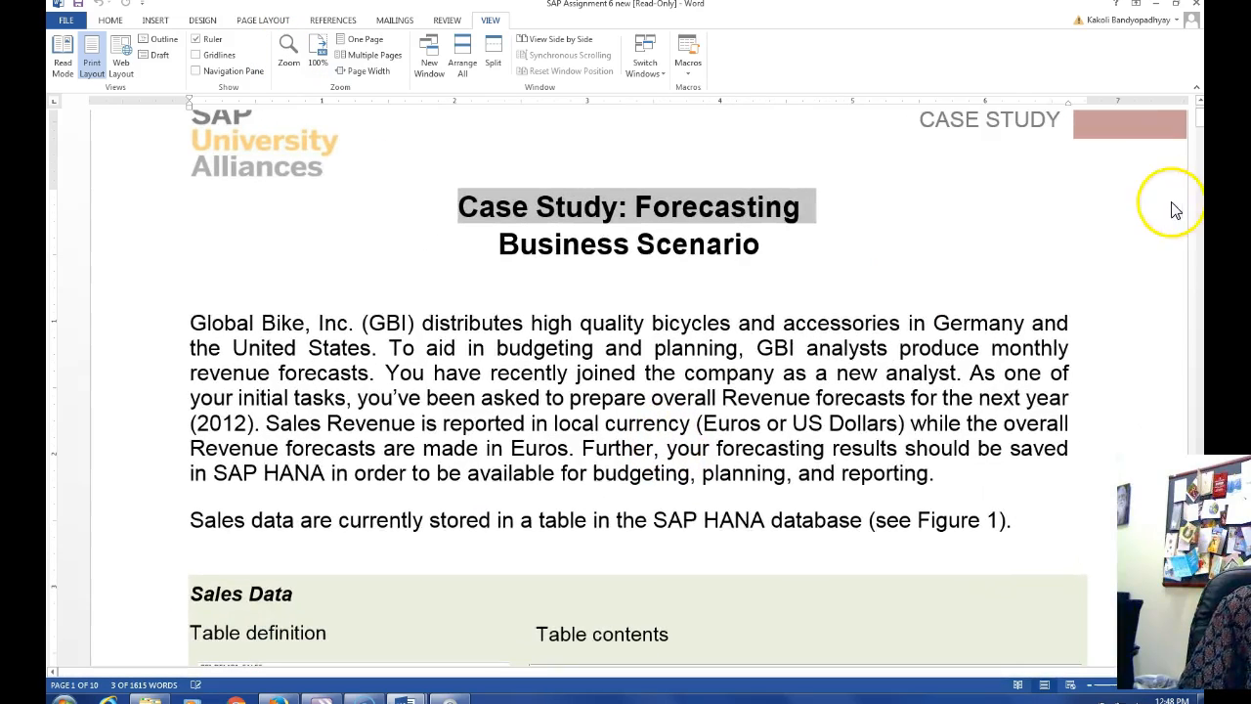
- Read the case study from the Sales Data figure through the analytic view preview to section 1.2 on selecting the data source
{"action": "left_click_drag", "start_coordinate": [1200, 125], "coordinate": [1200, 134]}
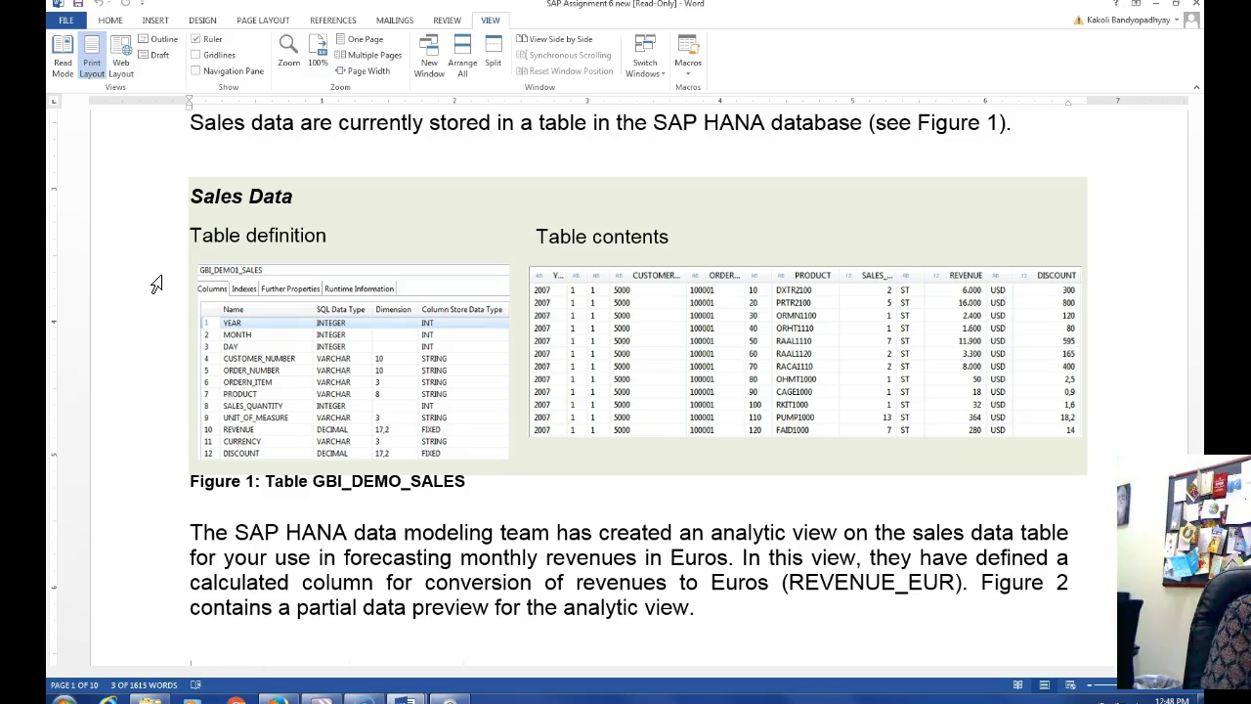
{"action": "left_click", "coordinate": [1200, 137]}
{"action": "left_click_drag", "start_coordinate": [1200, 137], "coordinate": [1201, 147]}
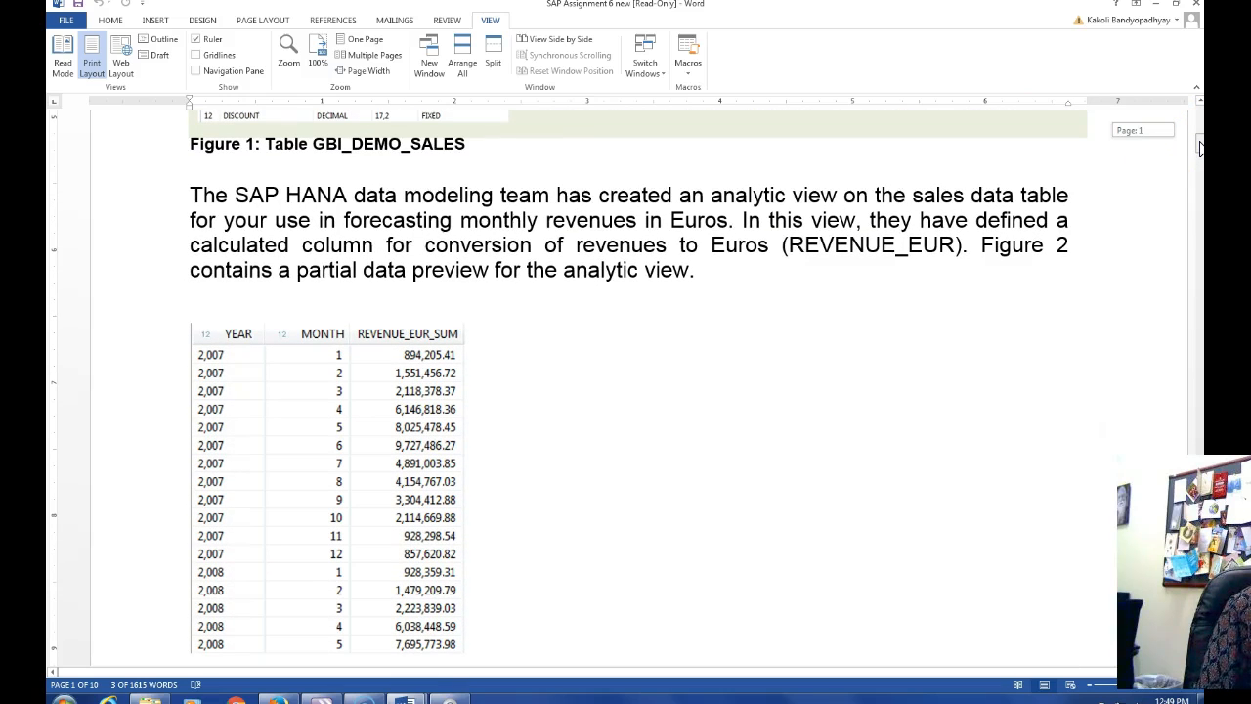
{"action": "left_click_drag", "start_coordinate": [1201, 148], "coordinate": [1201, 150]}
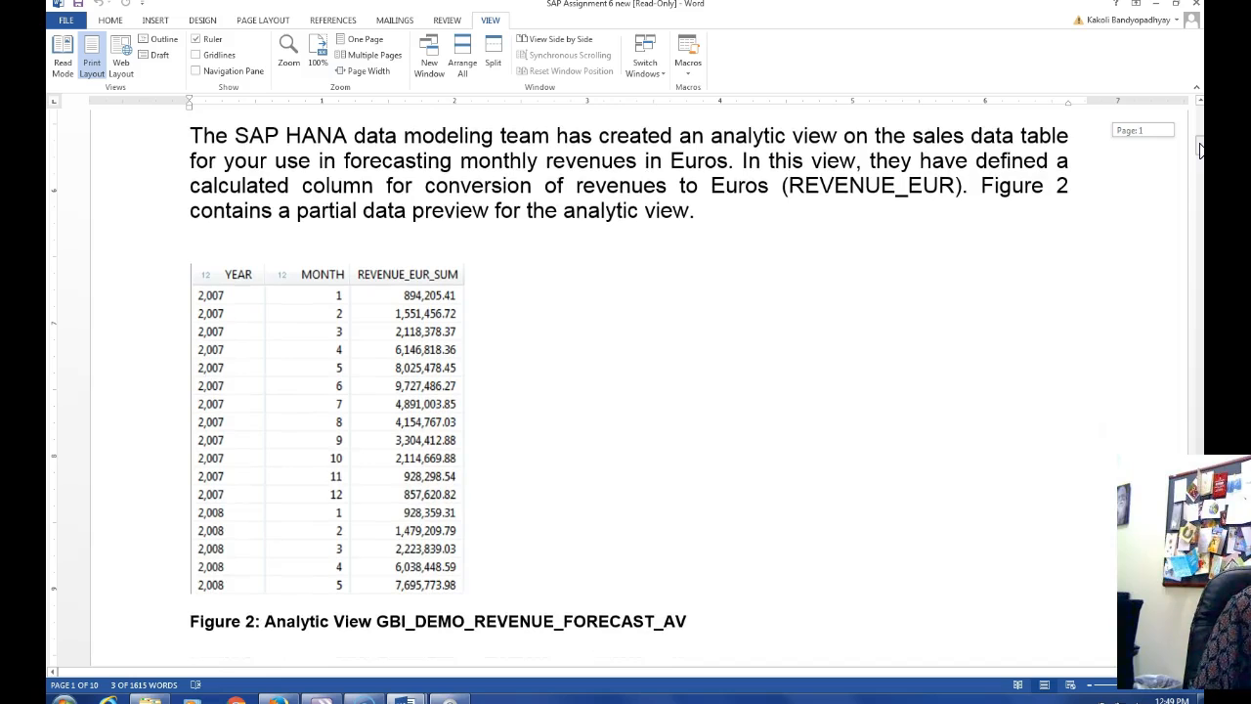
{"action": "left_click_drag", "start_coordinate": [1201, 148], "coordinate": [1200, 154]}
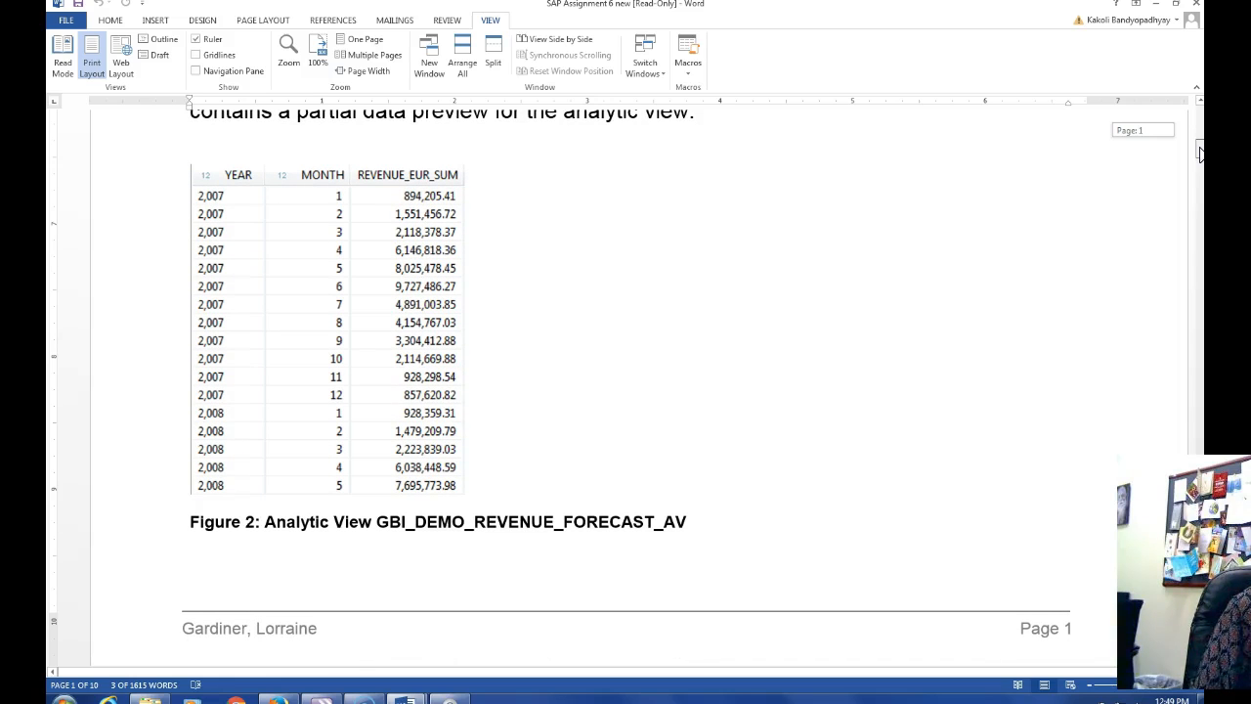
{"action": "left_click_drag", "start_coordinate": [1200, 153], "coordinate": [1201, 178]}
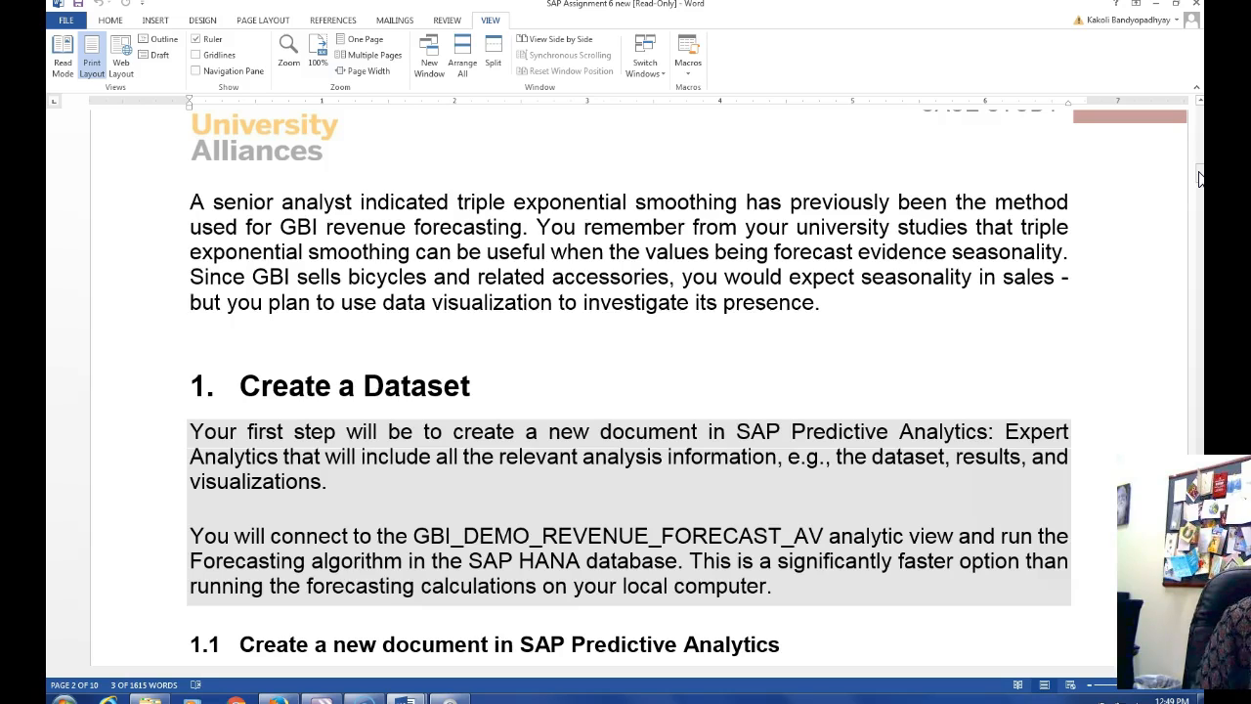
{"action": "scroll", "coordinate": [1201, 178], "scroll_direction": "down", "scroll_amount": 4}
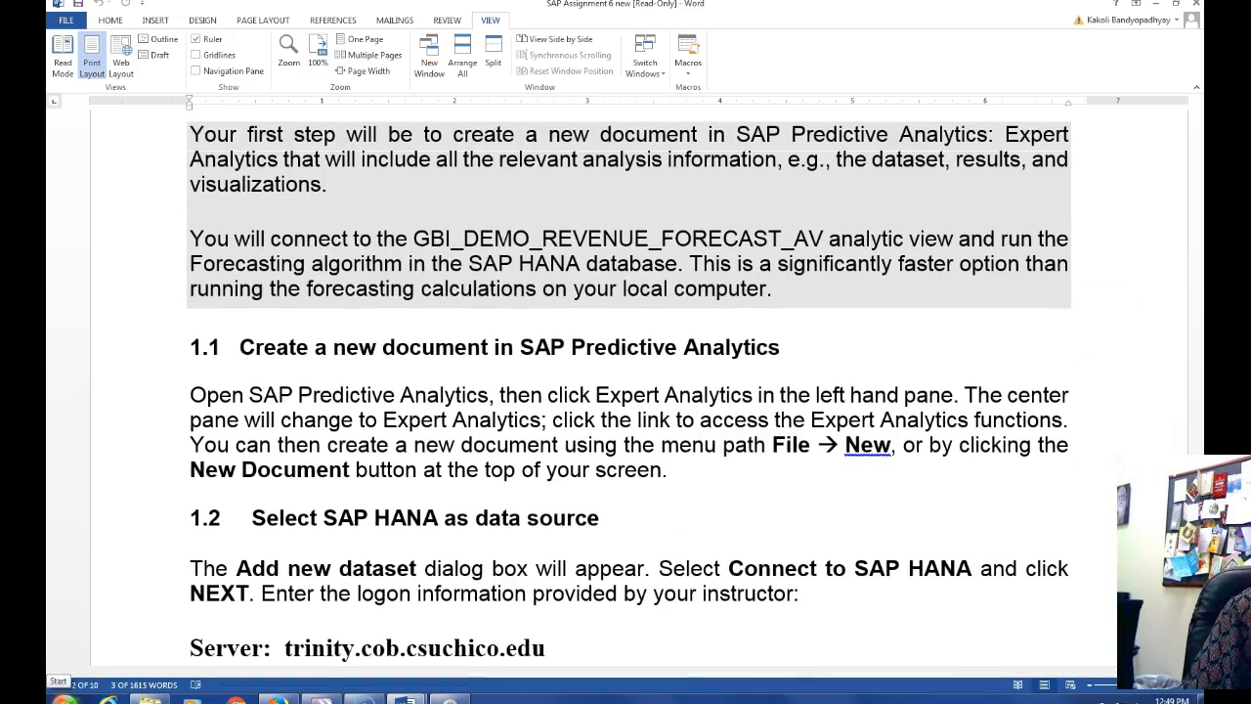
- Launch SAP Predictive Analytics and open its Expert Analytics module
{"action": "left_click", "coordinate": [60, 696]}
{"action": "left_click", "coordinate": [707, 299]}
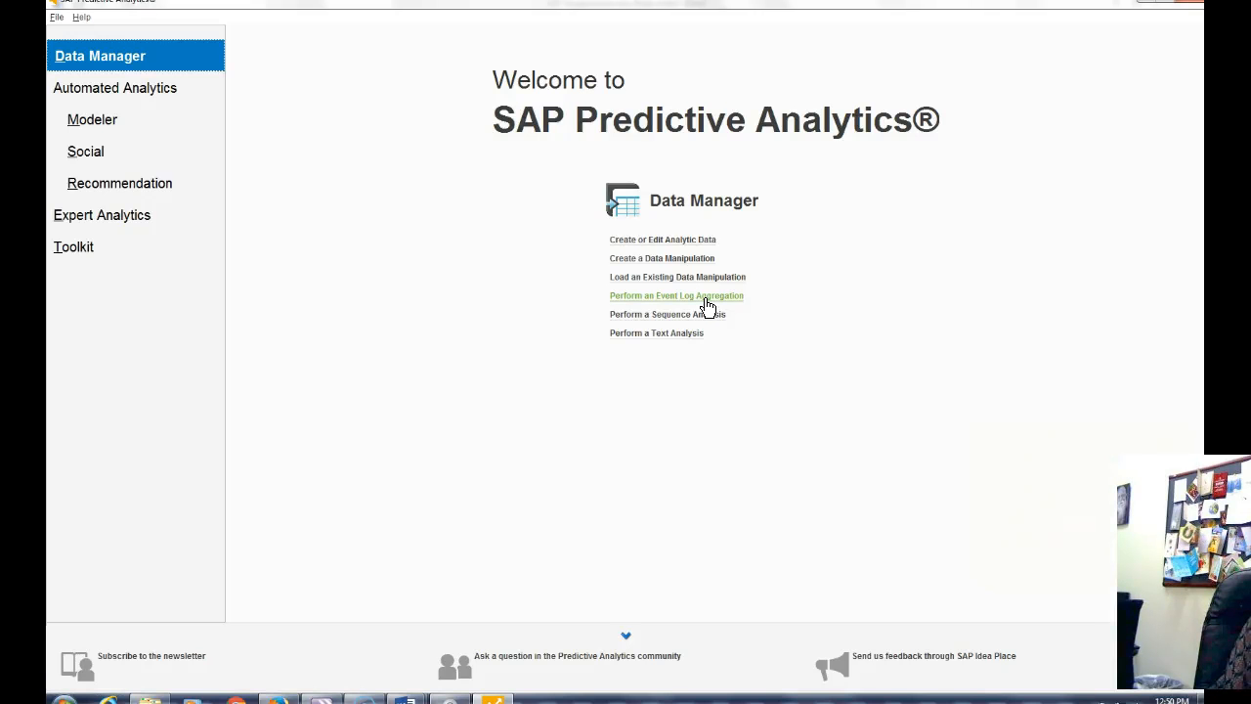
{"action": "left_click", "coordinate": [77, 249]}
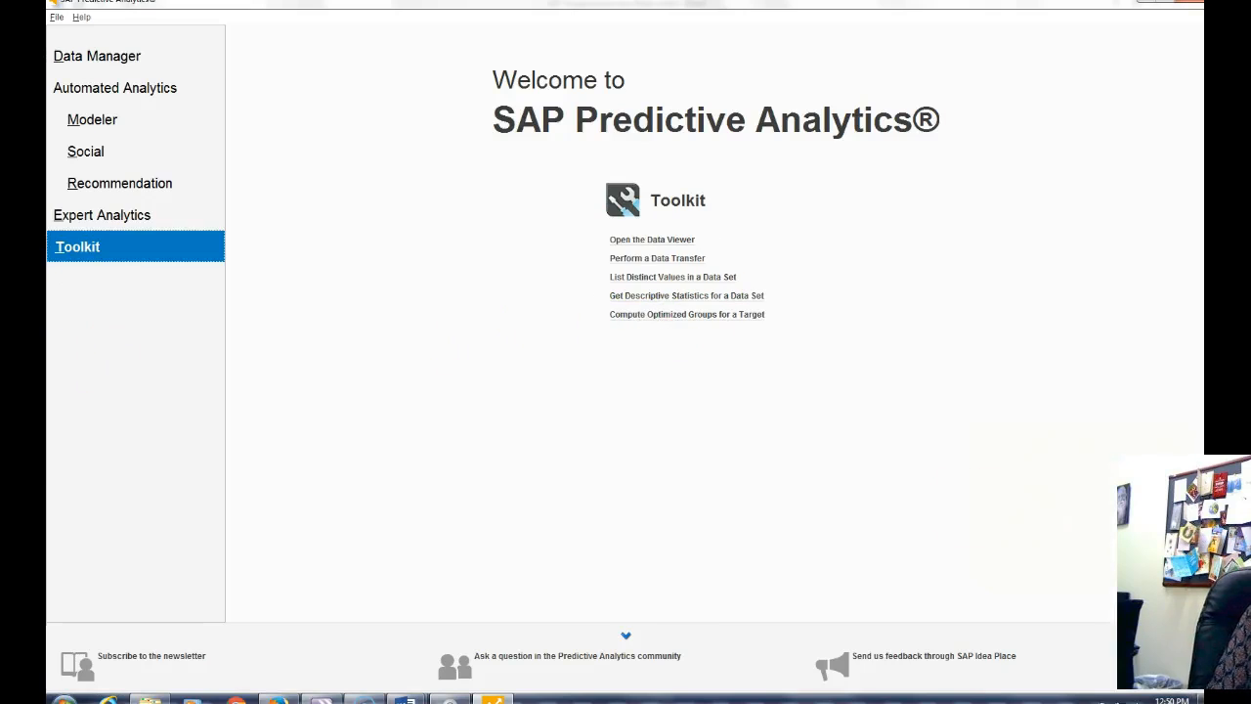
{"action": "left_click", "coordinate": [109, 213]}
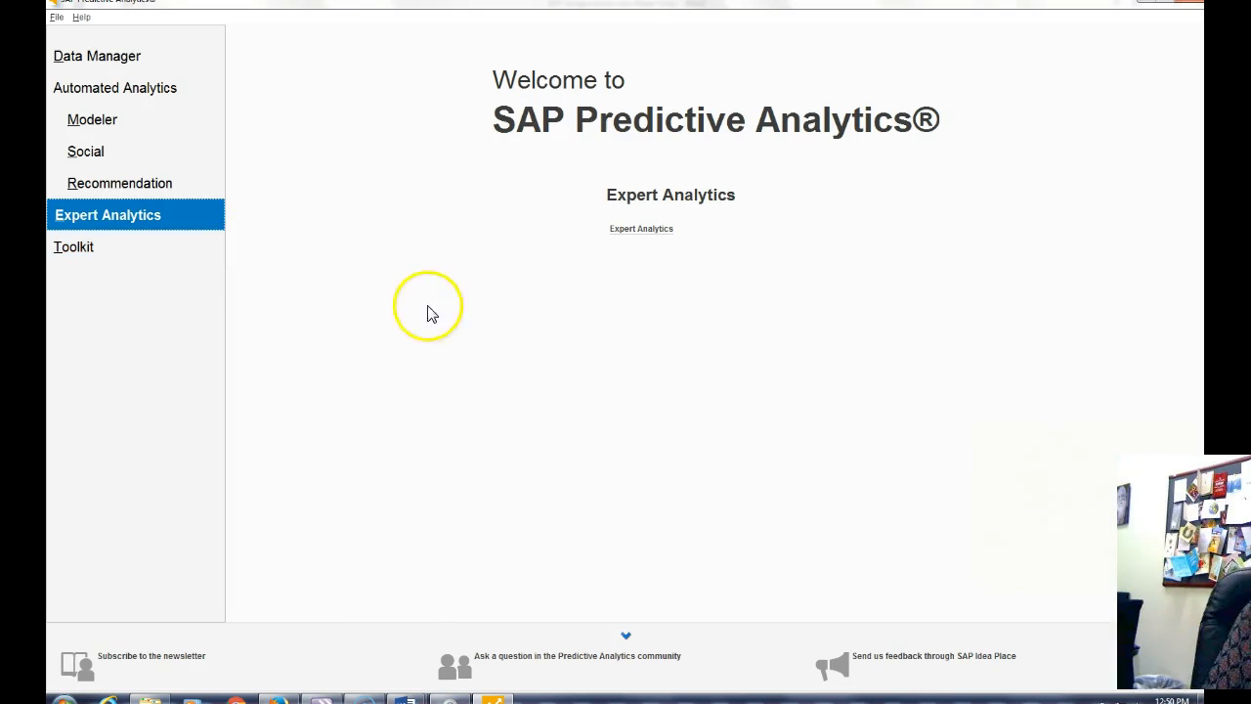
{"action": "left_click", "coordinate": [635, 230]}
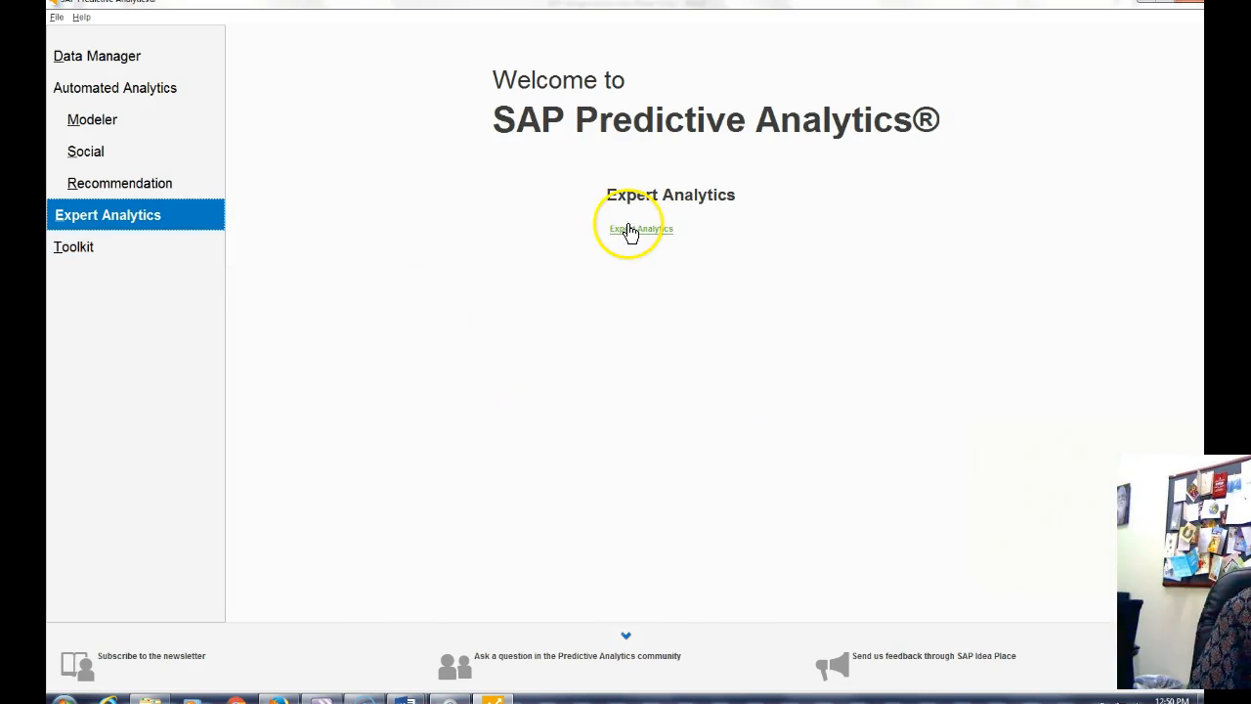
{"action": "left_click", "coordinate": [463, 330]}
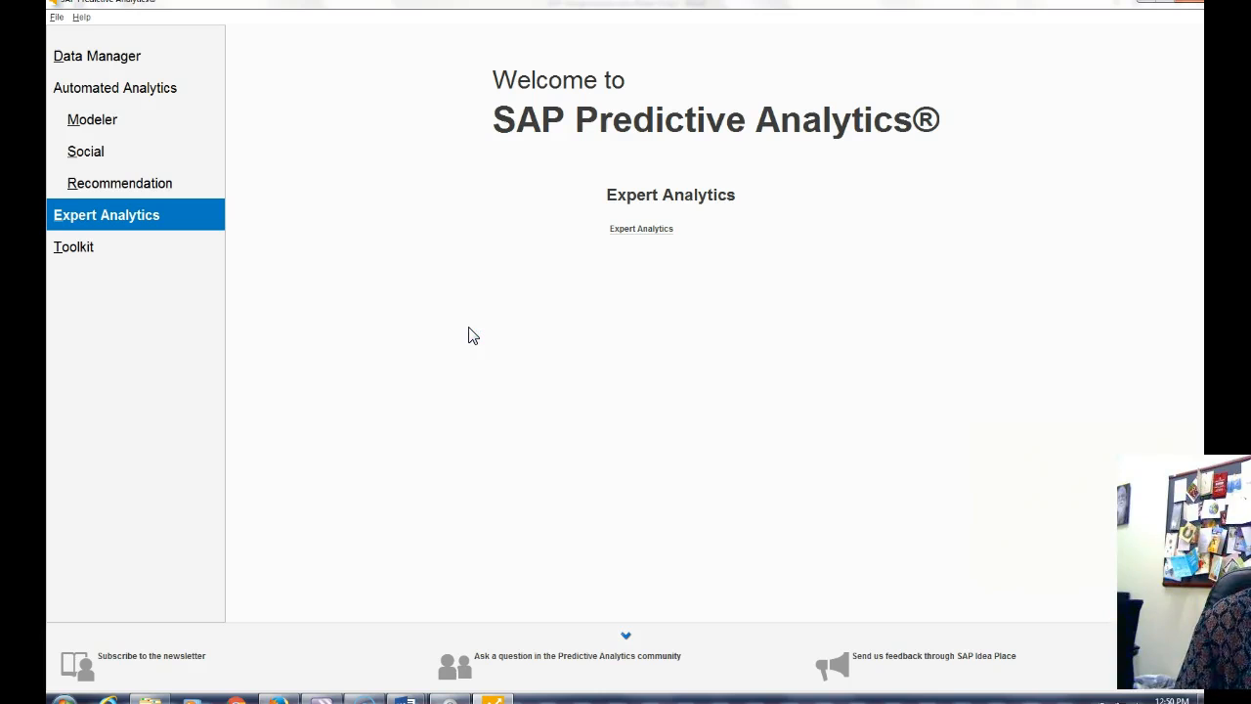
{"action": "left_click", "coordinate": [631, 233]}
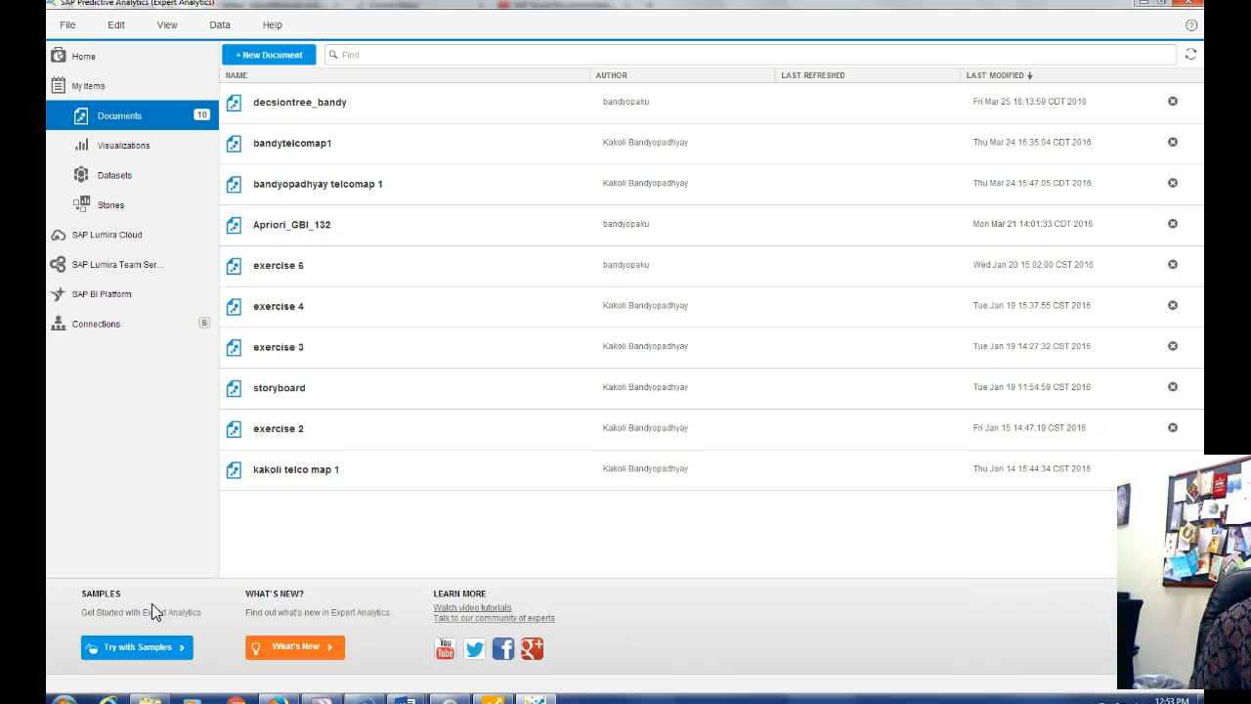
- Start a new document and choose Connect to SAP HANA as the source of its dataset
{"action": "left_click", "coordinate": [235, 59]}
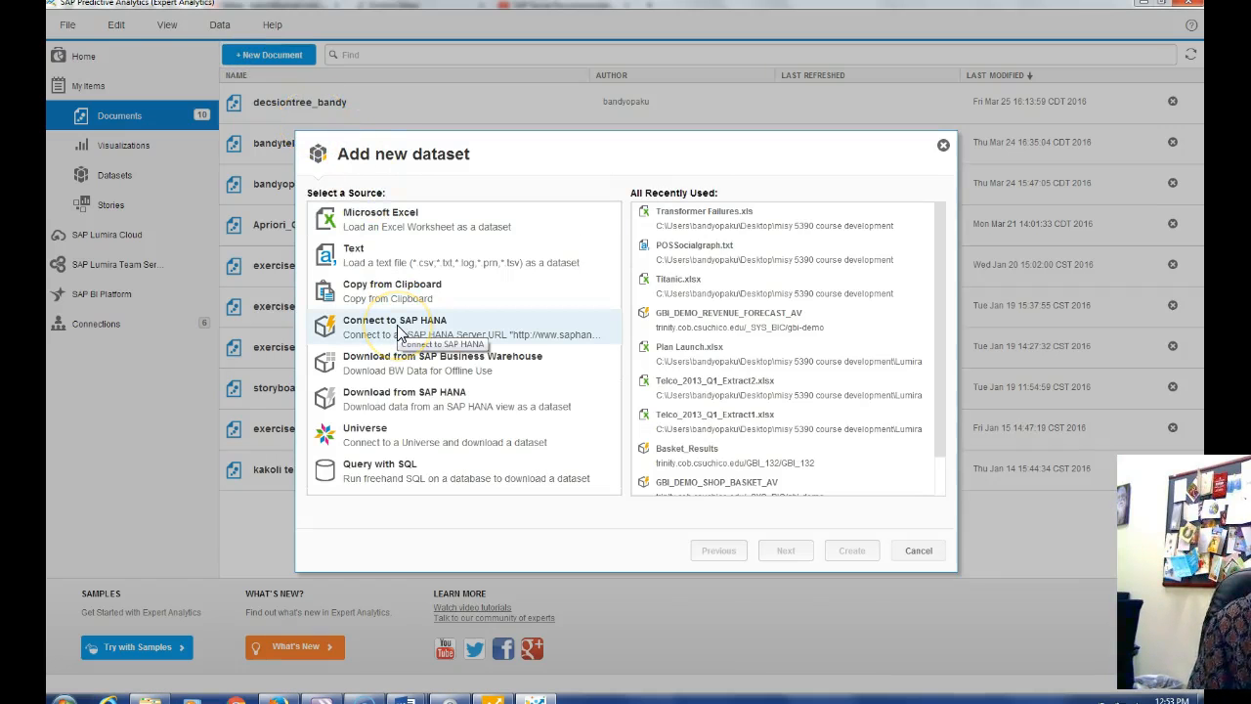
{"action": "left_click", "coordinate": [398, 332]}
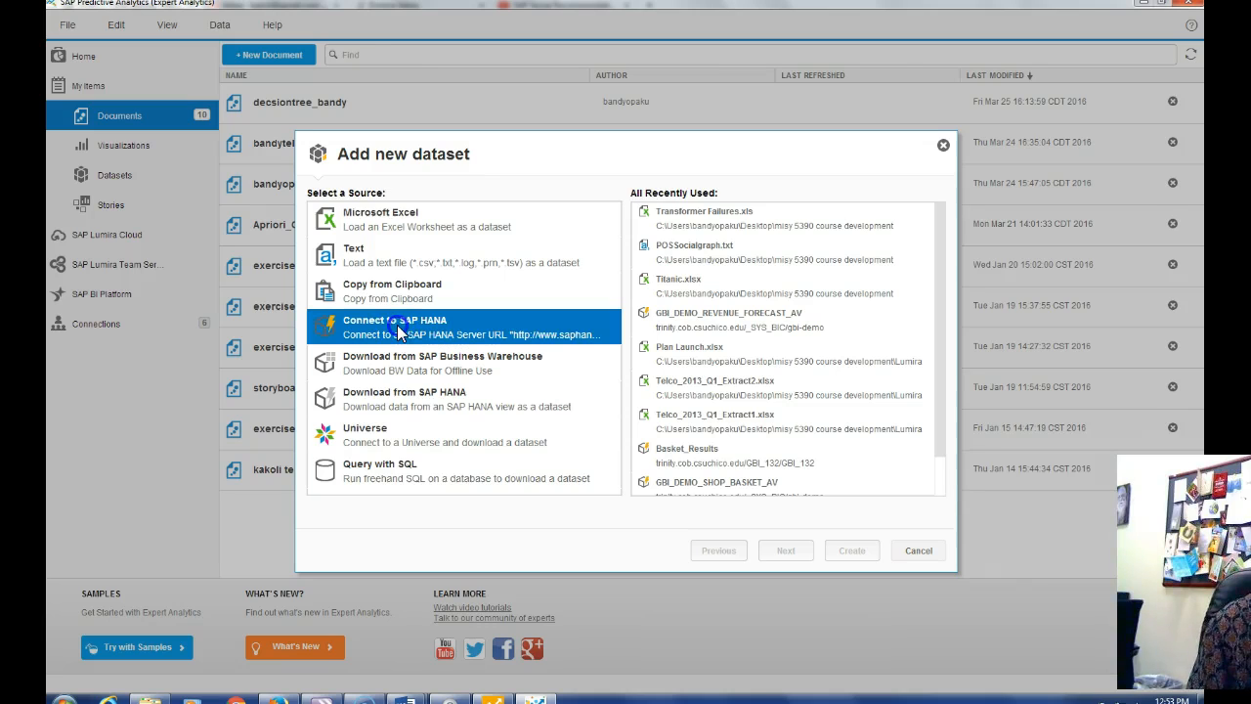
{"action": "left_click", "coordinate": [697, 452]}
{"action": "left_click", "coordinate": [786, 550]}
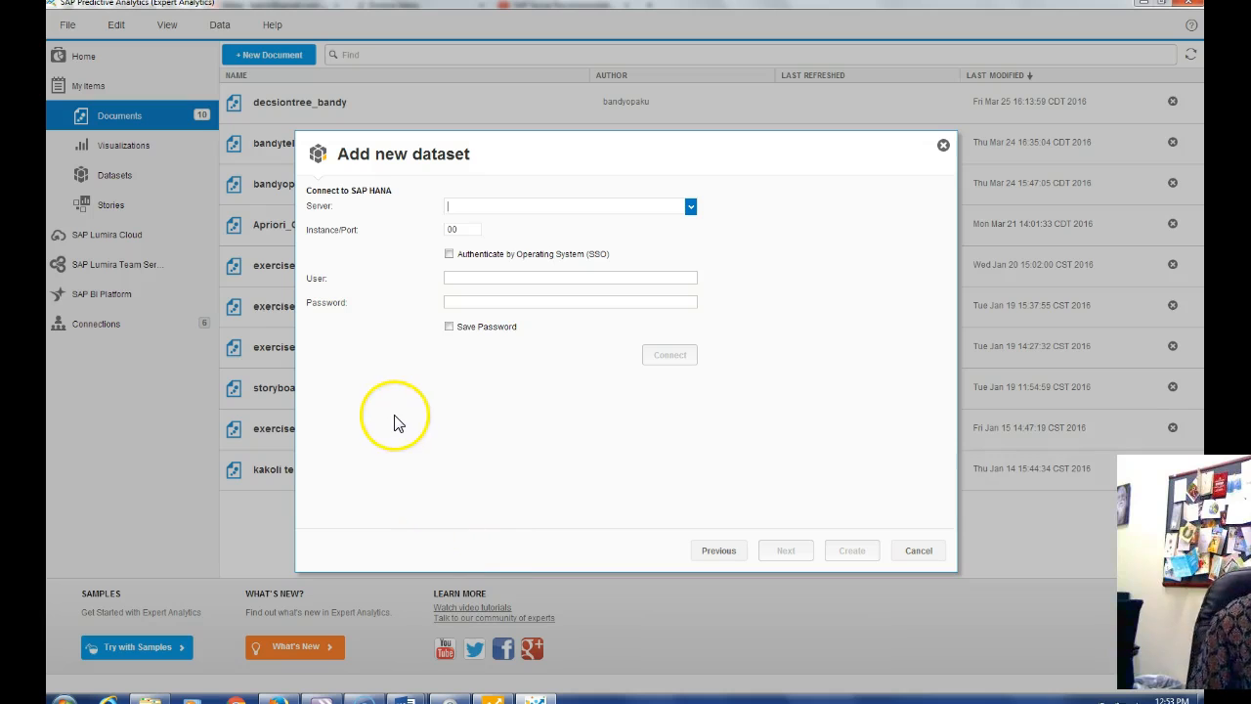
- Check the SAP HANA logon details in section 1.2 of the SAP Assignment 6 document in Word
{"action": "left_click", "coordinate": [684, 205]}
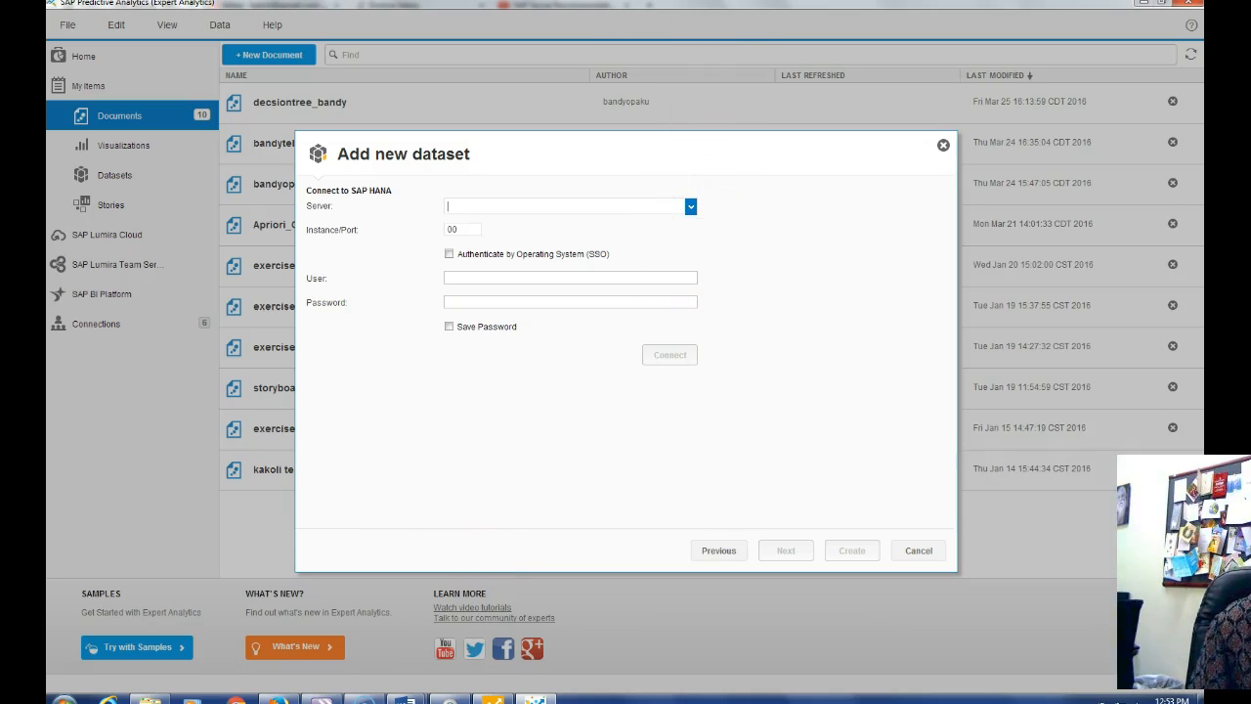
{"action": "mouse_move", "coordinate": [403, 698]}
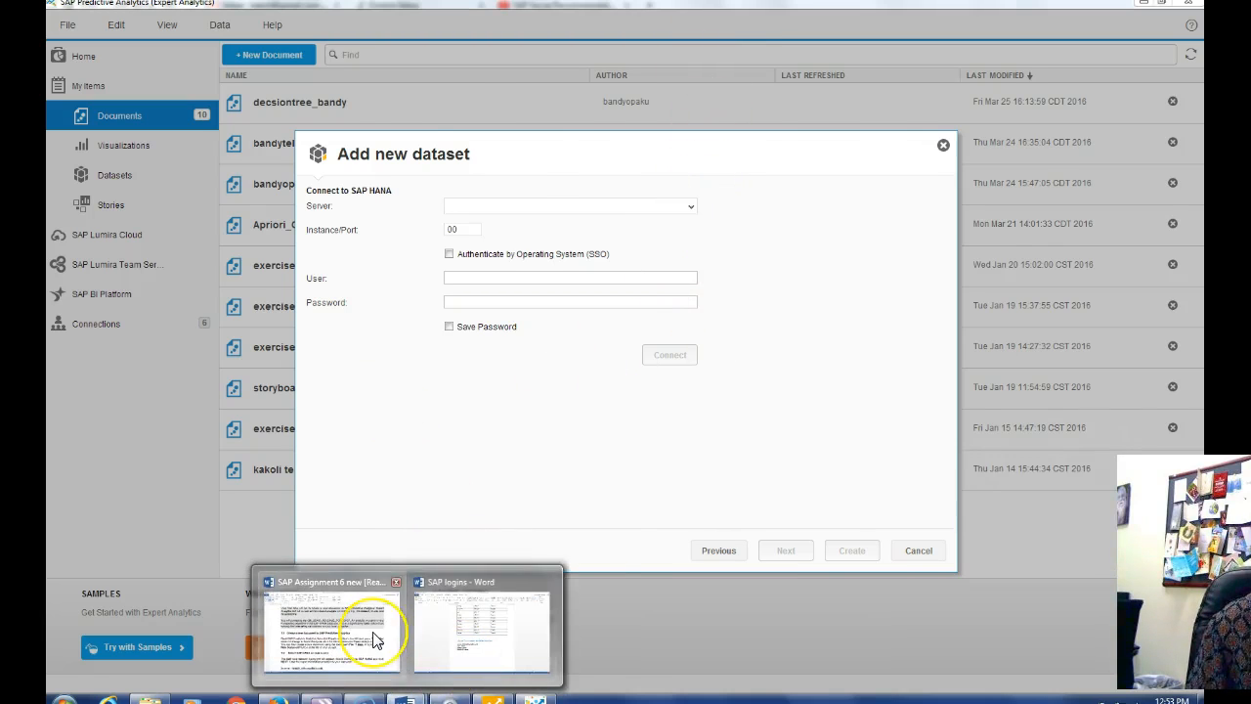
{"action": "mouse_move", "coordinate": [376, 640]}
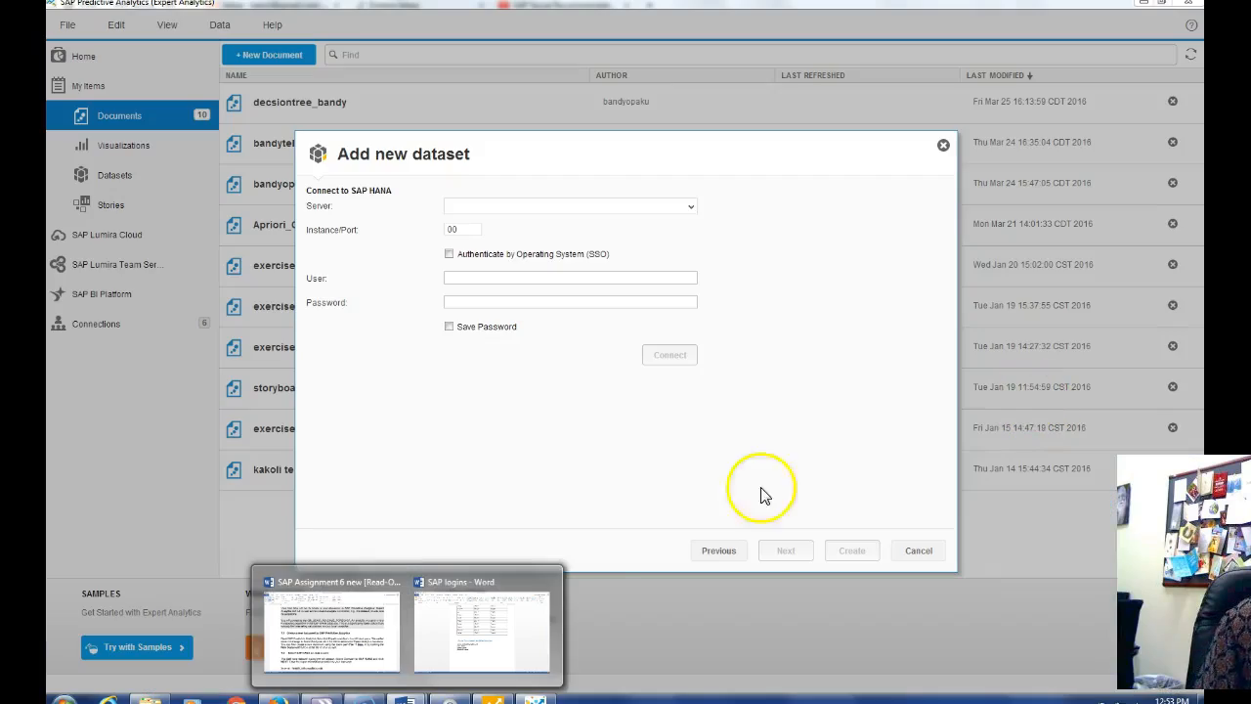
{"action": "left_click", "coordinate": [325, 646]}
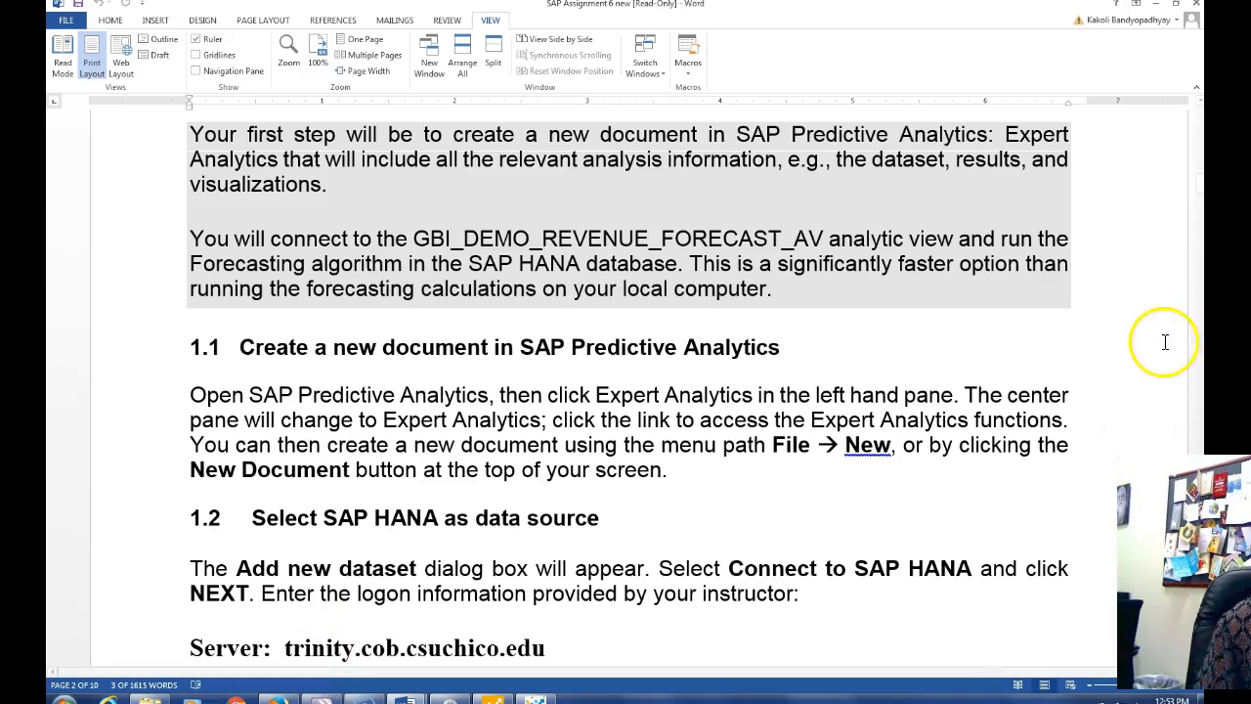
{"action": "left_click_drag", "start_coordinate": [1195, 188], "coordinate": [1196, 202]}
{"action": "left_click", "coordinate": [938, 239]}
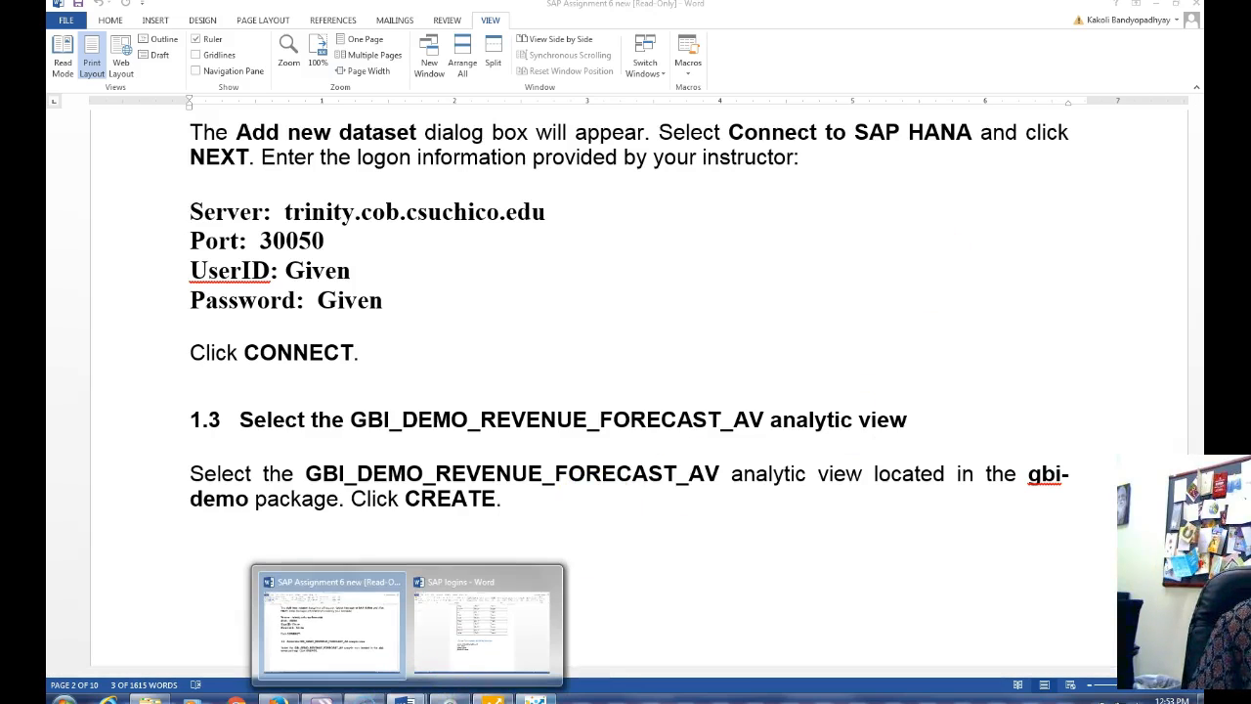
- Switch back to Expert Analytics and connect to SAP HANA server trinity.cob.csuchico.edu on port 30041 with the saved logon
{"action": "left_click", "coordinate": [492, 698]}
{"action": "left_click", "coordinate": [691, 208]}
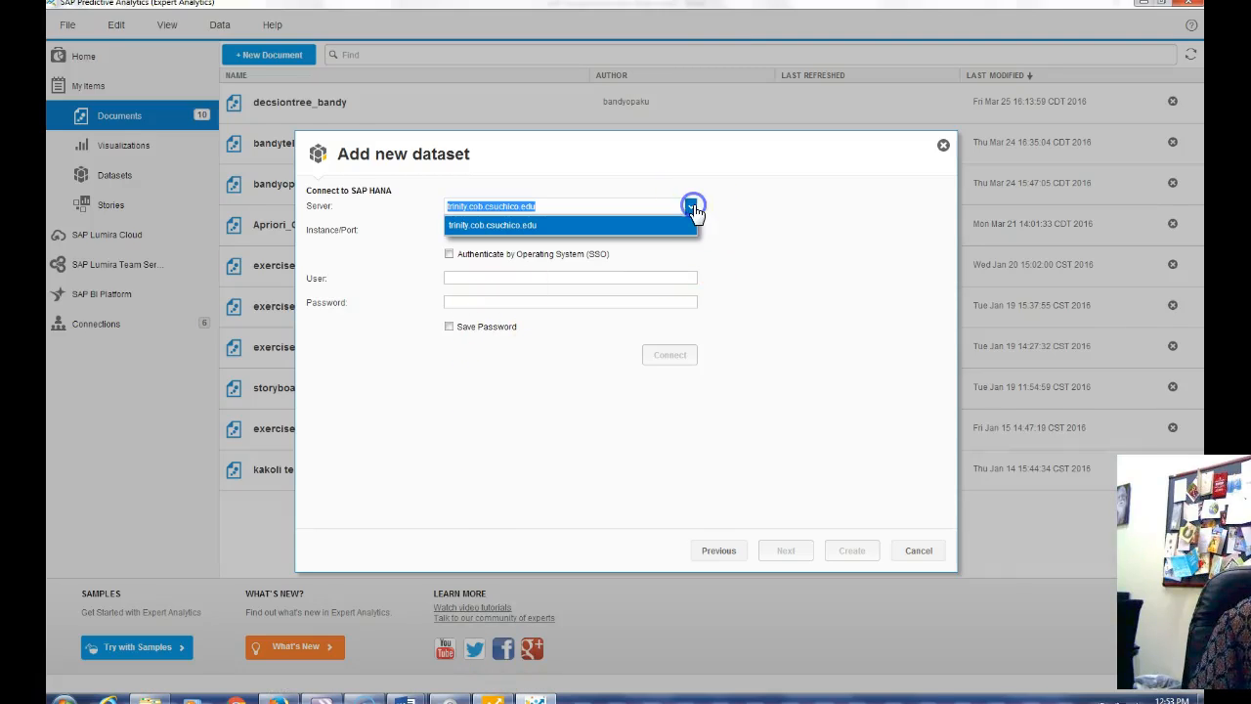
{"action": "left_click", "coordinate": [652, 235]}
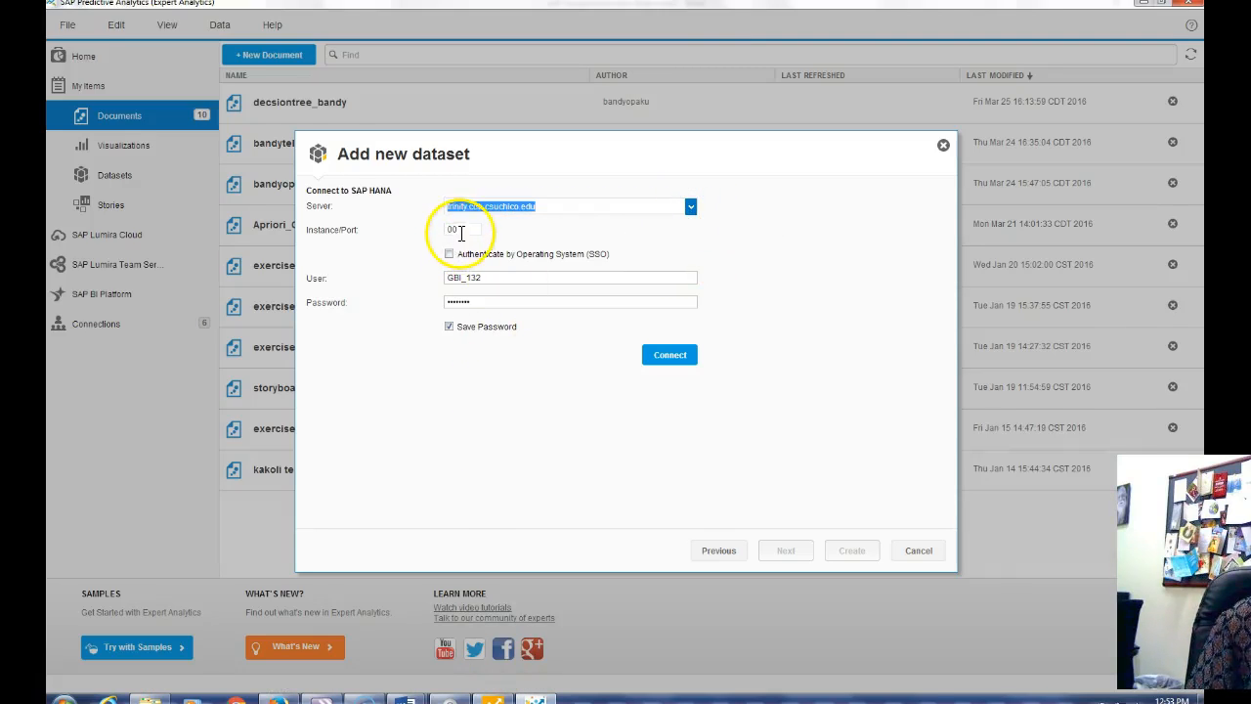
{"action": "left_click_drag", "start_coordinate": [459, 229], "coordinate": [425, 234]}
{"action": "type", "text": "30041"}
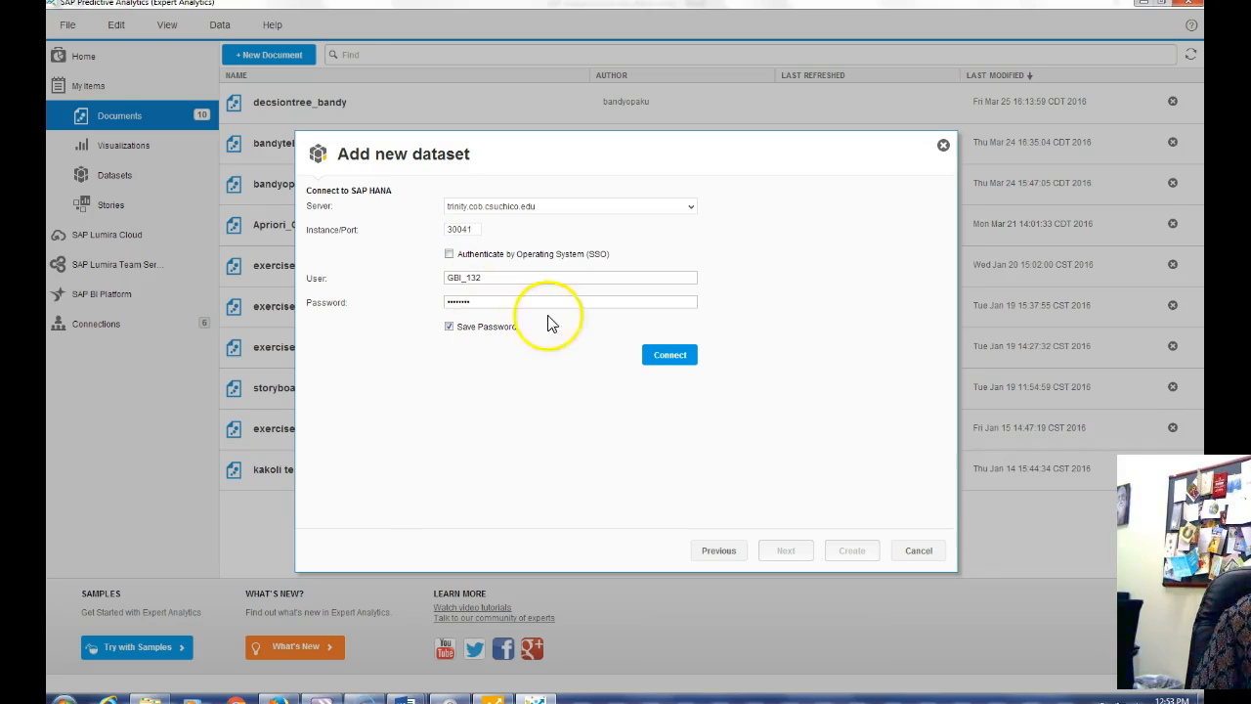
{"action": "left_click", "coordinate": [653, 356]}
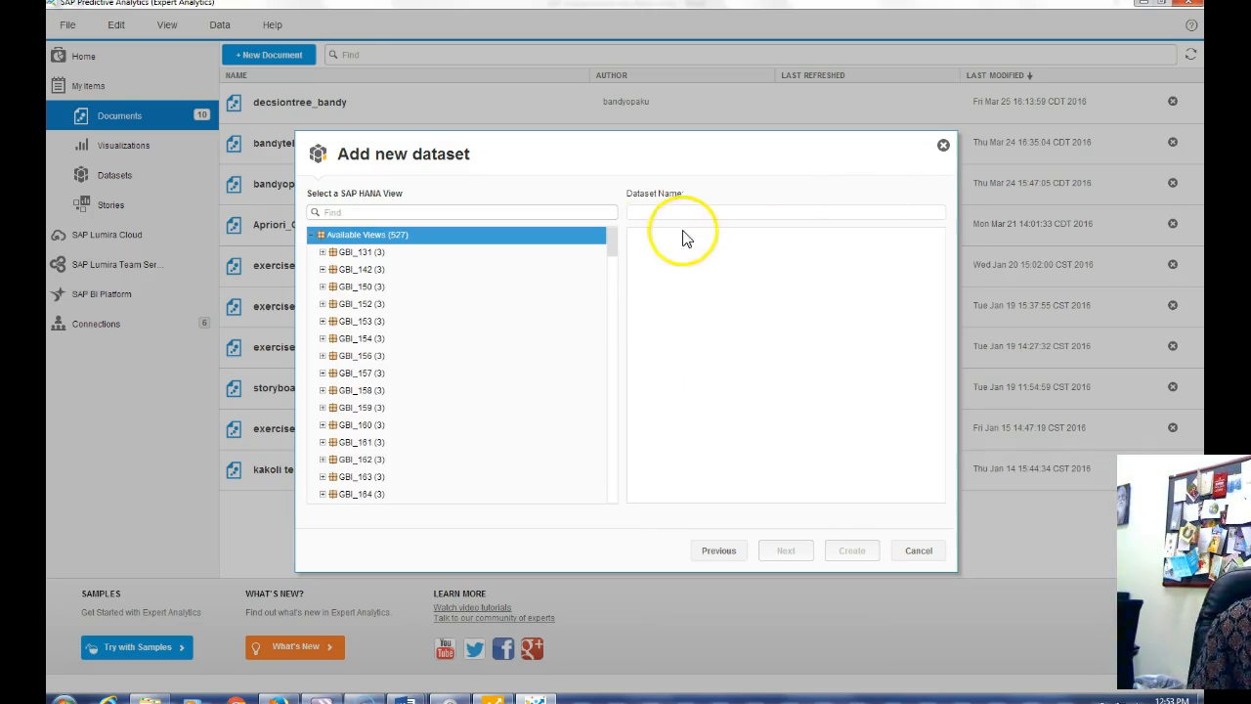
- Search the SAP HANA views for gbi_demo_revenue_forecast and select GBI_DEMO_REVENUE_FORECAST_AV in the gbi-demo package
{"action": "left_click", "coordinate": [410, 210]}
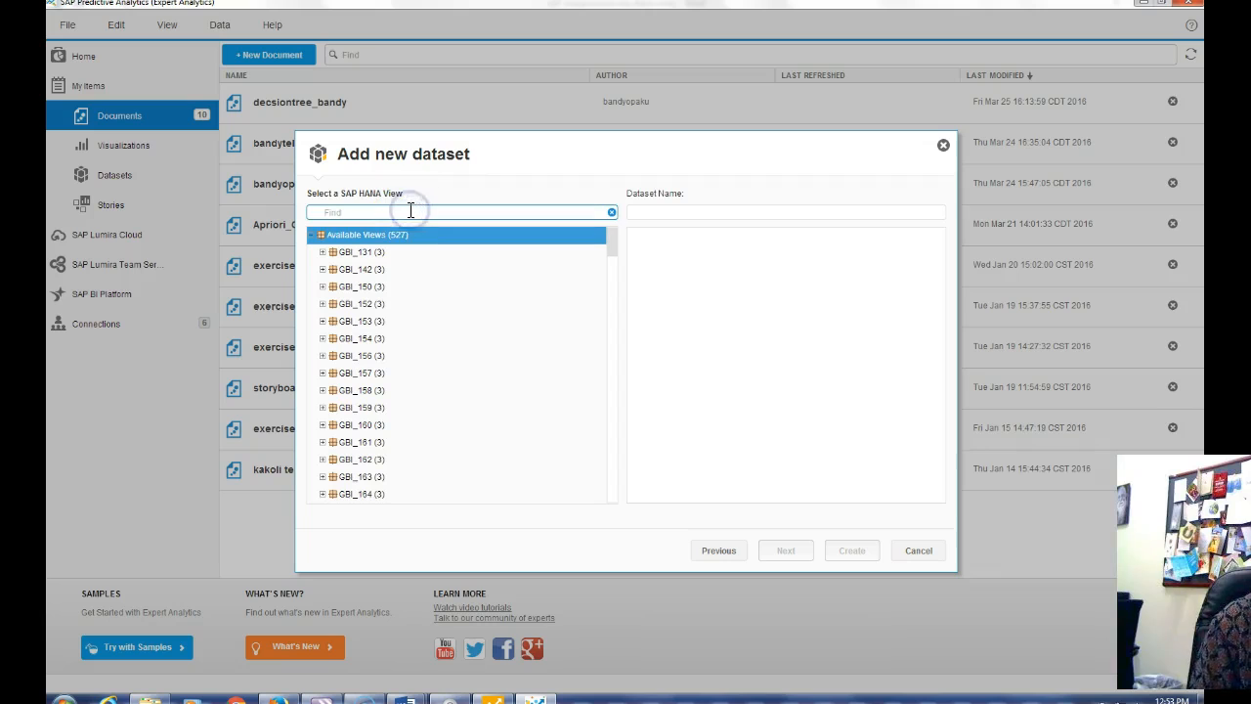
{"action": "type", "text": "gbi"}
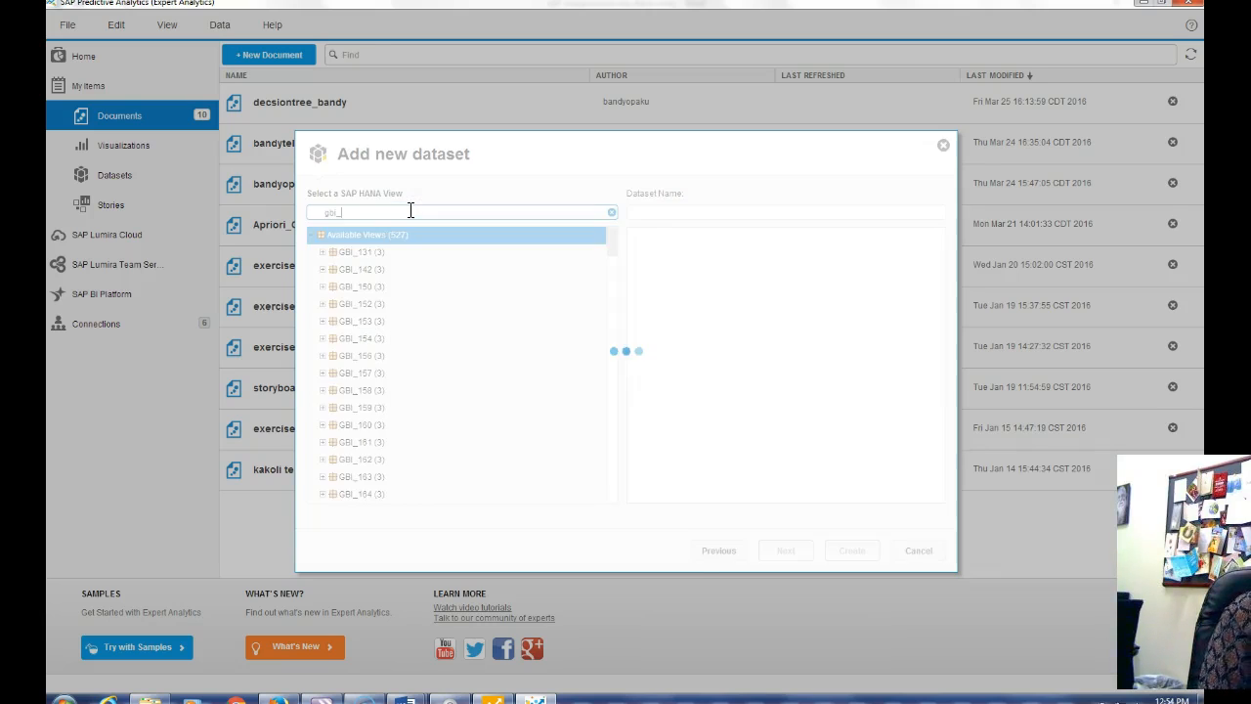
{"action": "type", "text": "_demo_"}
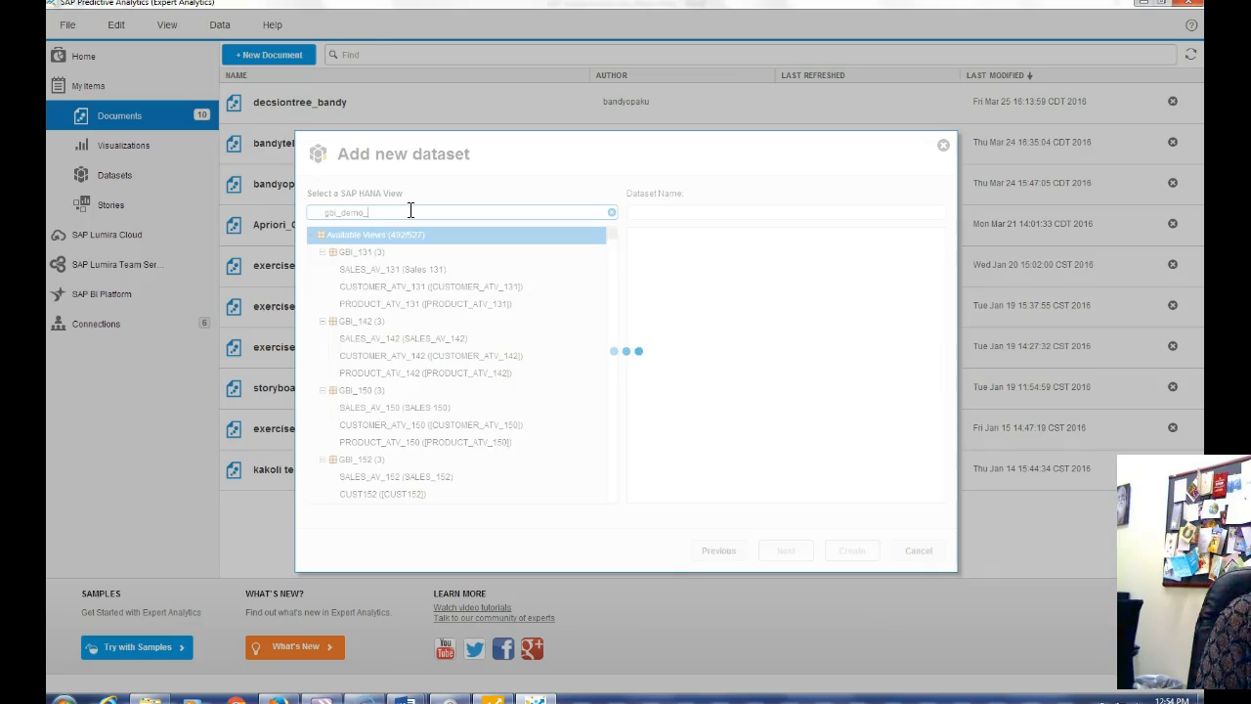
{"action": "type", "text": "revenue"}
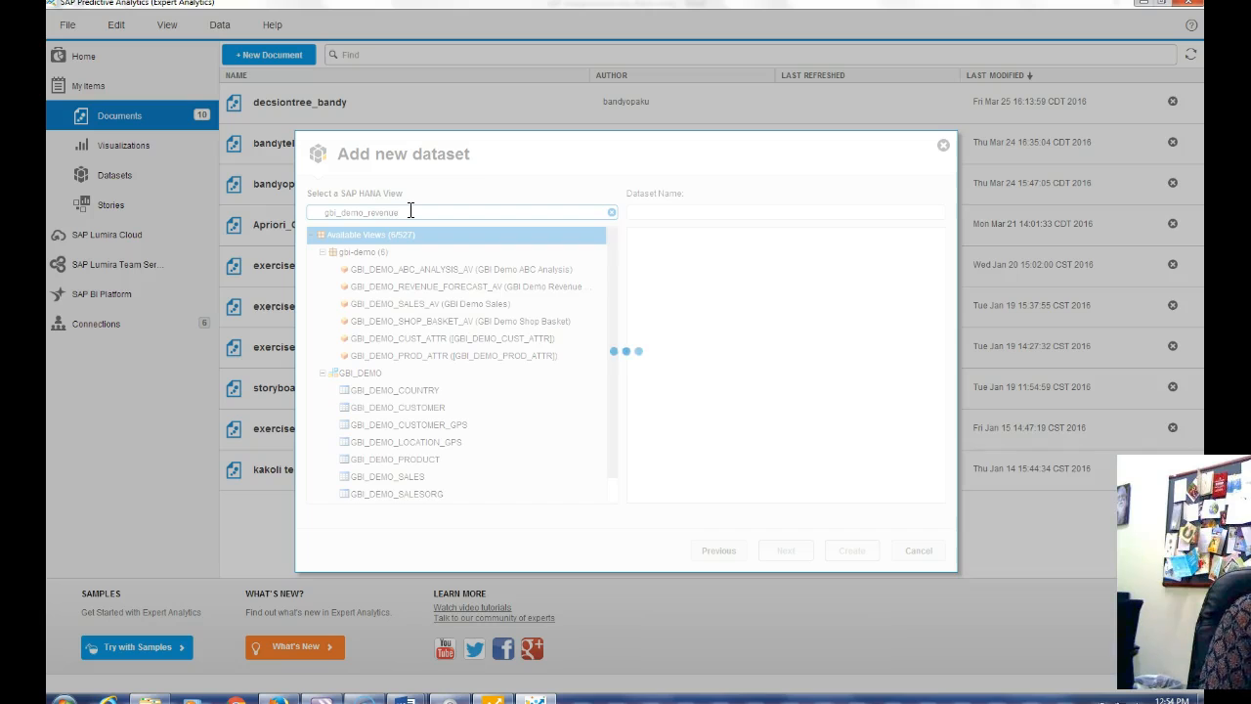
{"action": "type", "text": "_forecast"}
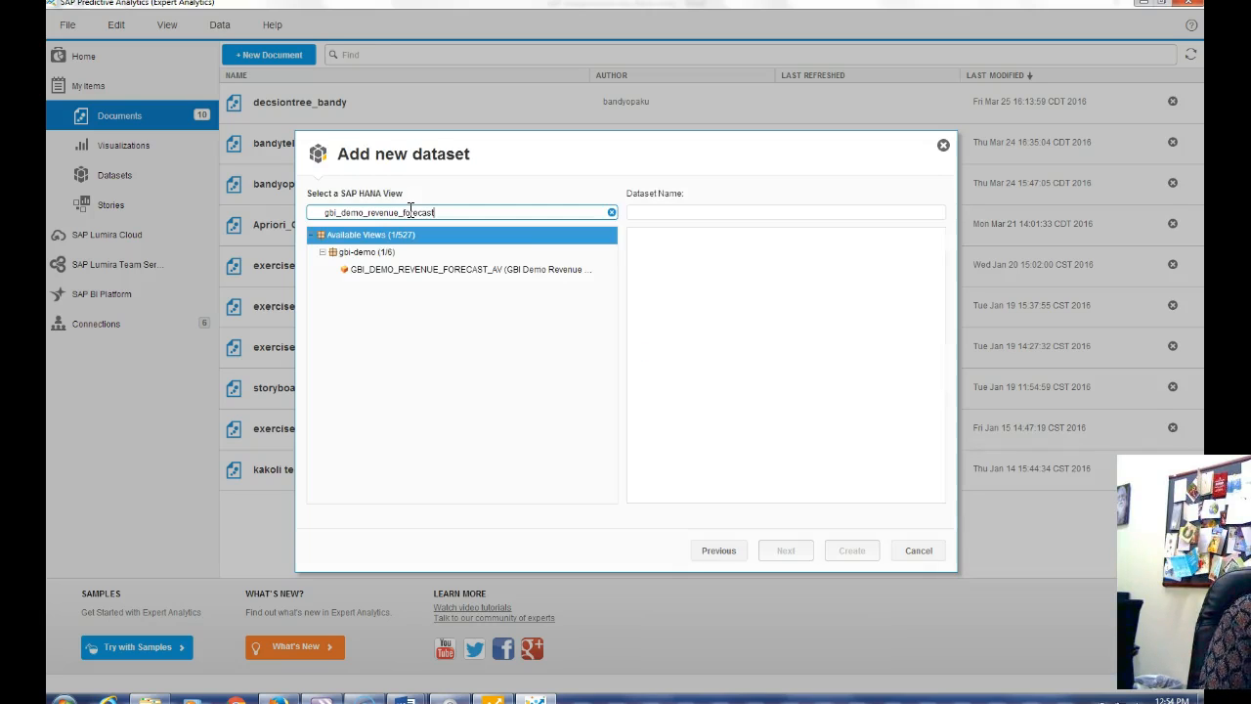
{"action": "left_click", "coordinate": [408, 273]}
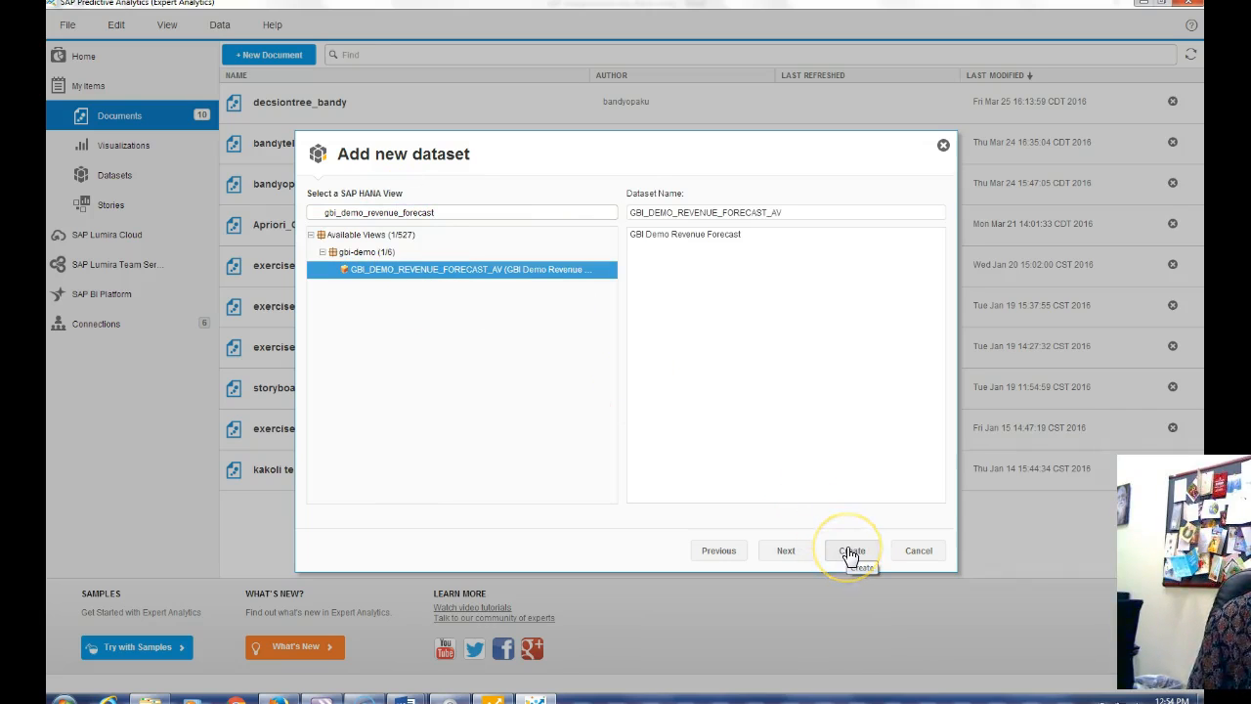
- Create the dataset from the selected view and set the visualization to a Line Chart
{"action": "left_click", "coordinate": [849, 553]}
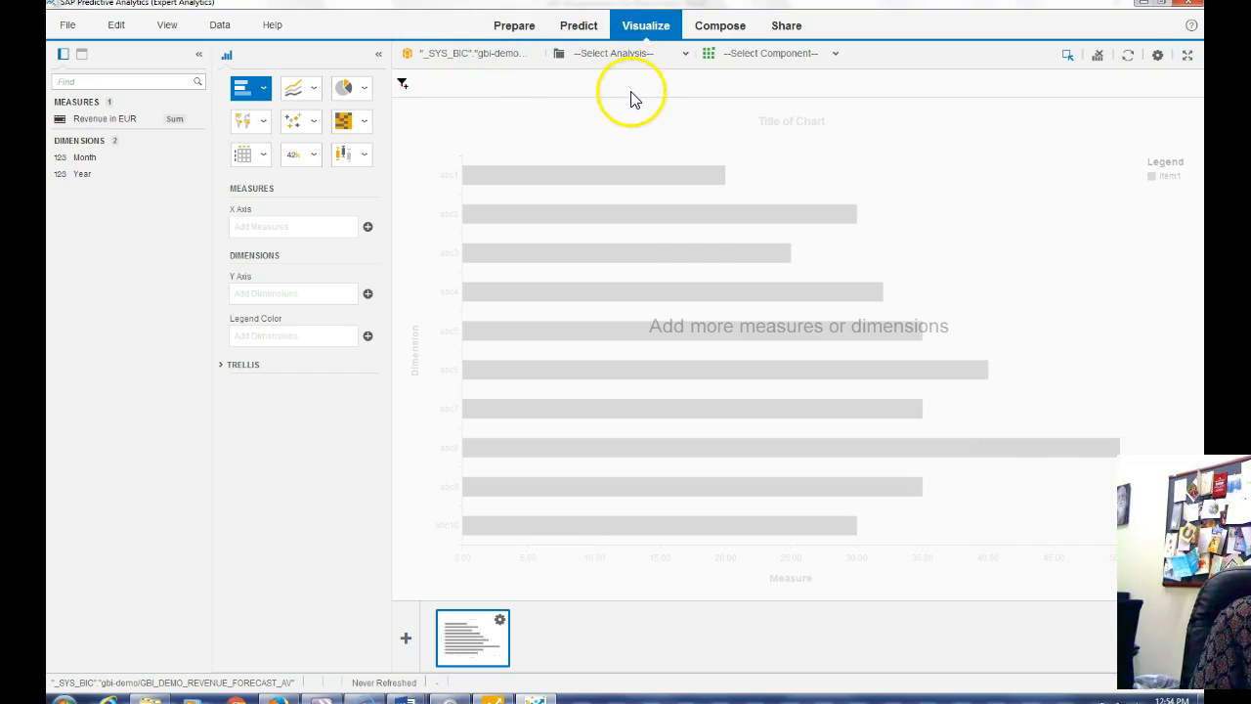
{"action": "left_click", "coordinate": [313, 91]}
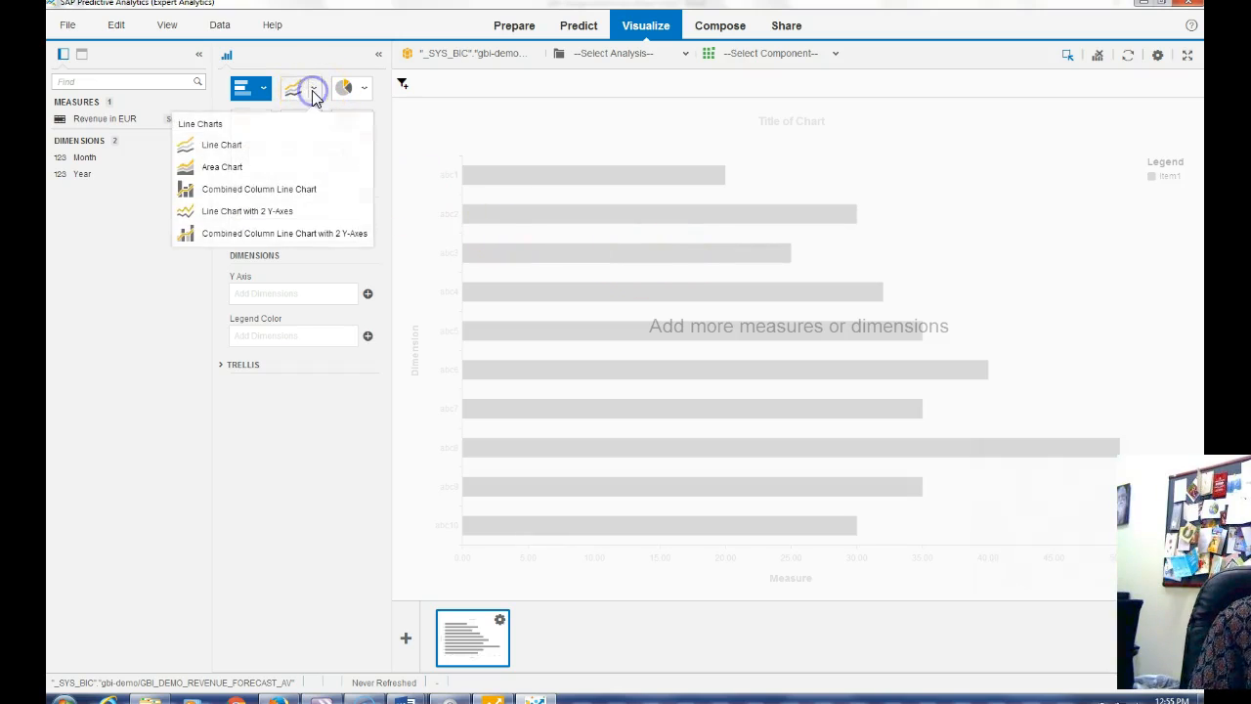
{"action": "left_click", "coordinate": [255, 158]}
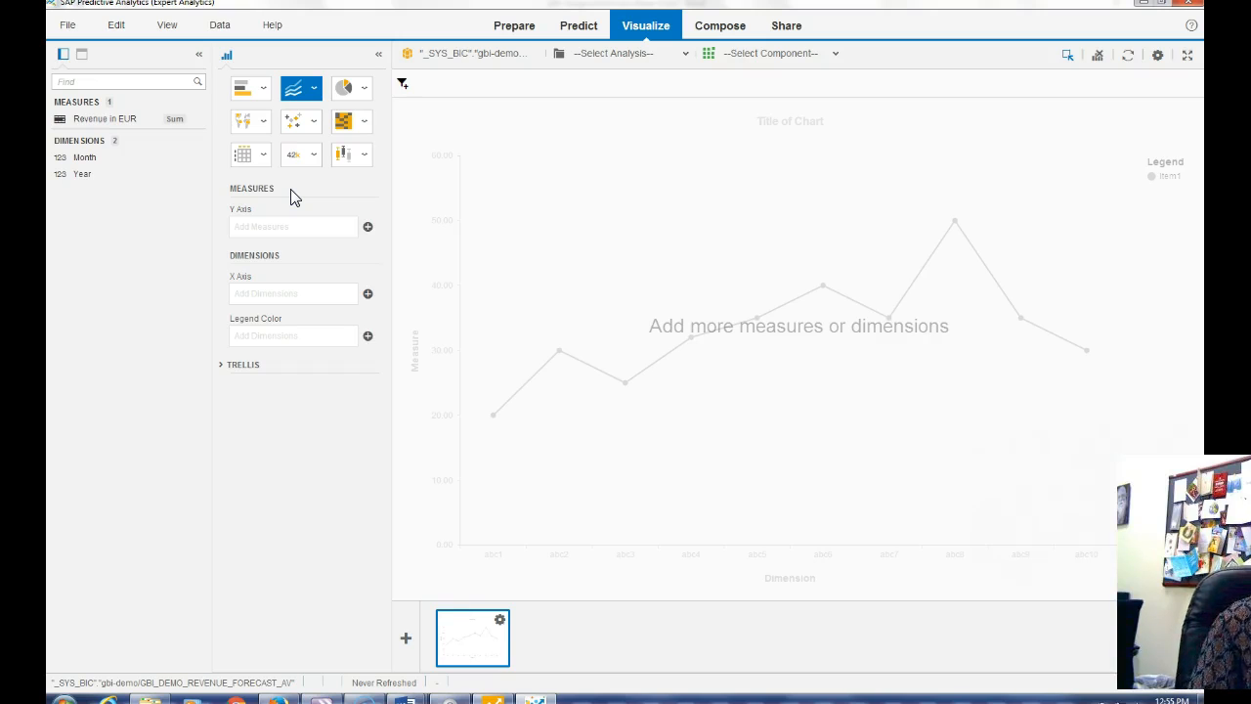
- Plot Revenue in EUR on the Y axis with Year and Month as the X axis dimensions
{"action": "left_click", "coordinate": [103, 121]}
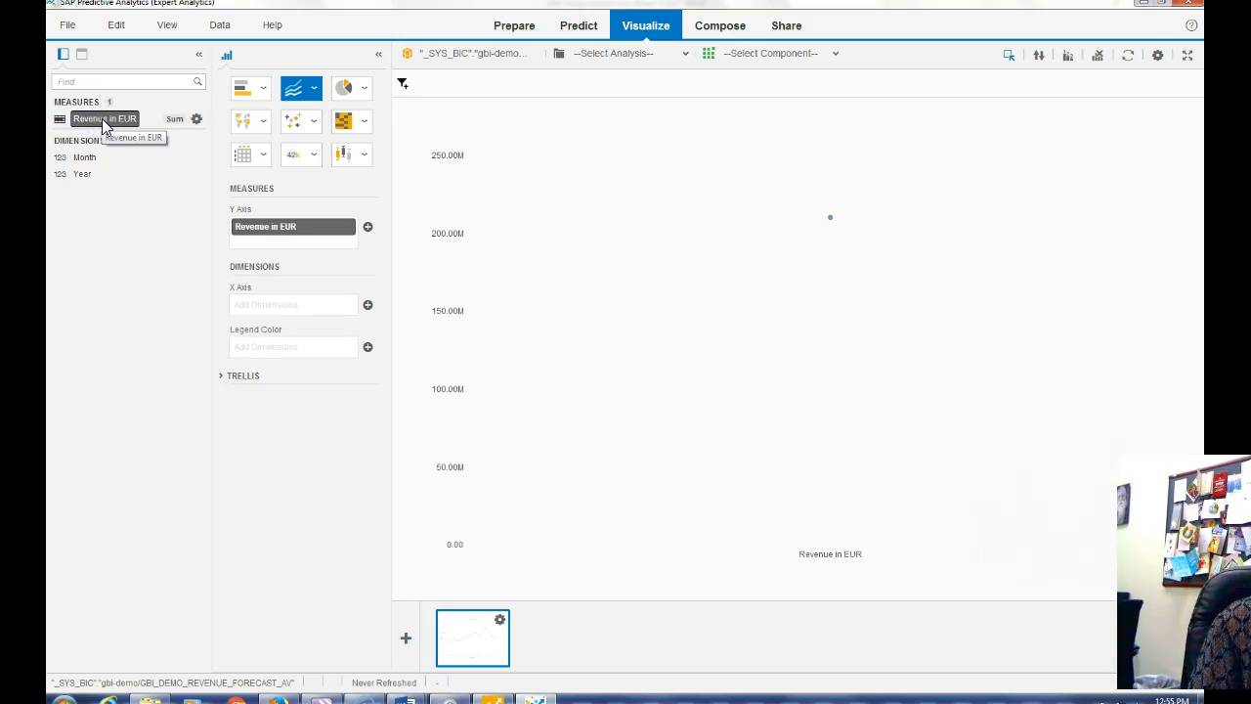
{"action": "left_click", "coordinate": [82, 173]}
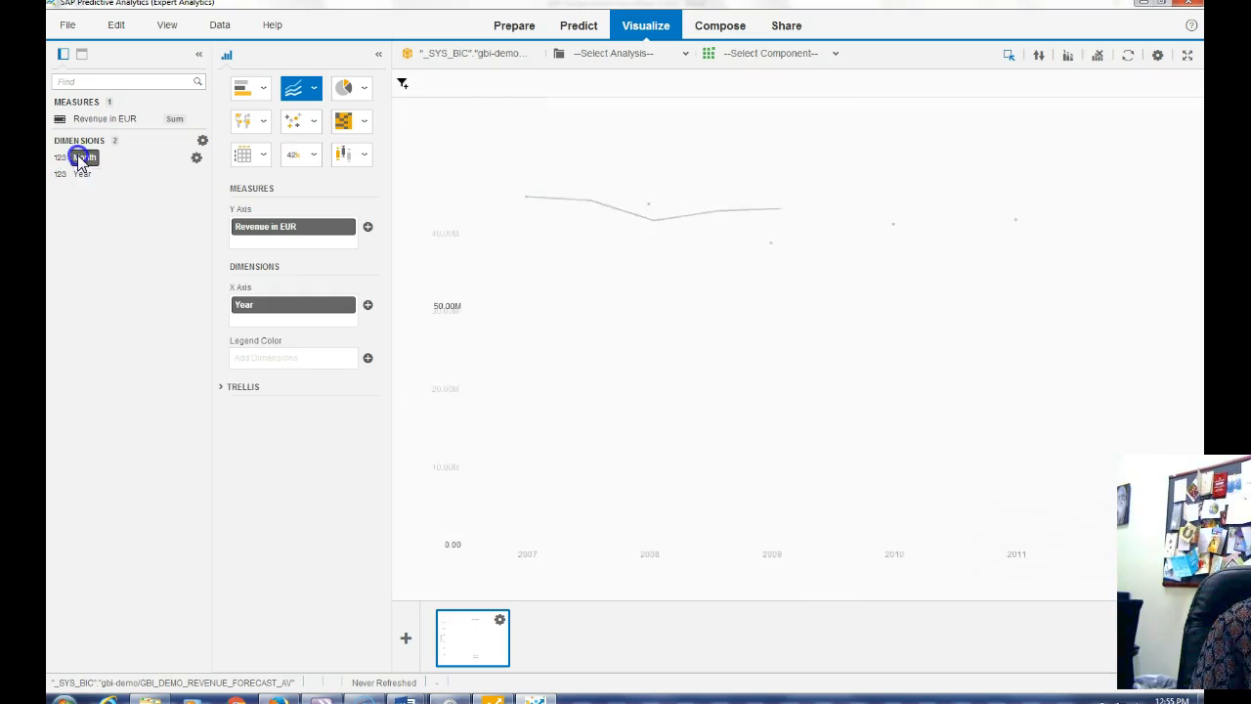
{"action": "left_click", "coordinate": [84, 156]}
{"action": "left_click_drag", "start_coordinate": [287, 358], "coordinate": [293, 323]}
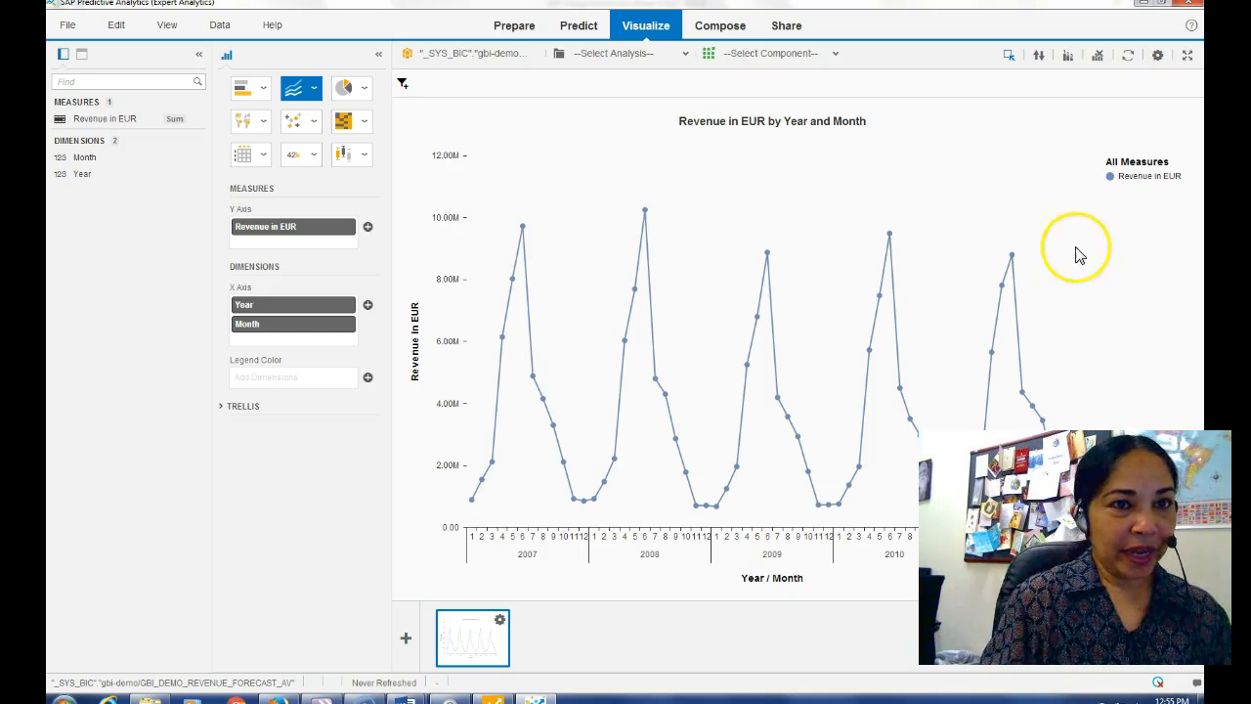
- Examine the year-end and June revenue points for 2007 and 2008 on the line chart
{"action": "left_click", "coordinate": [584, 509]}
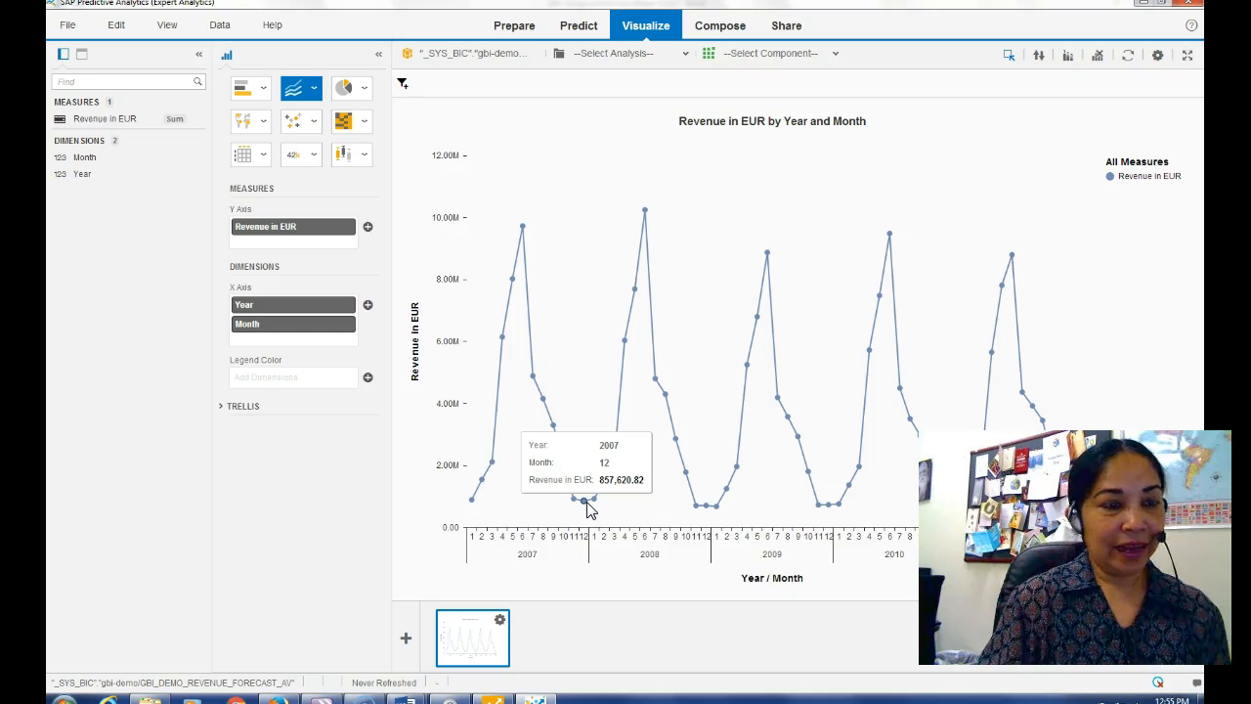
{"action": "left_click", "coordinate": [704, 505]}
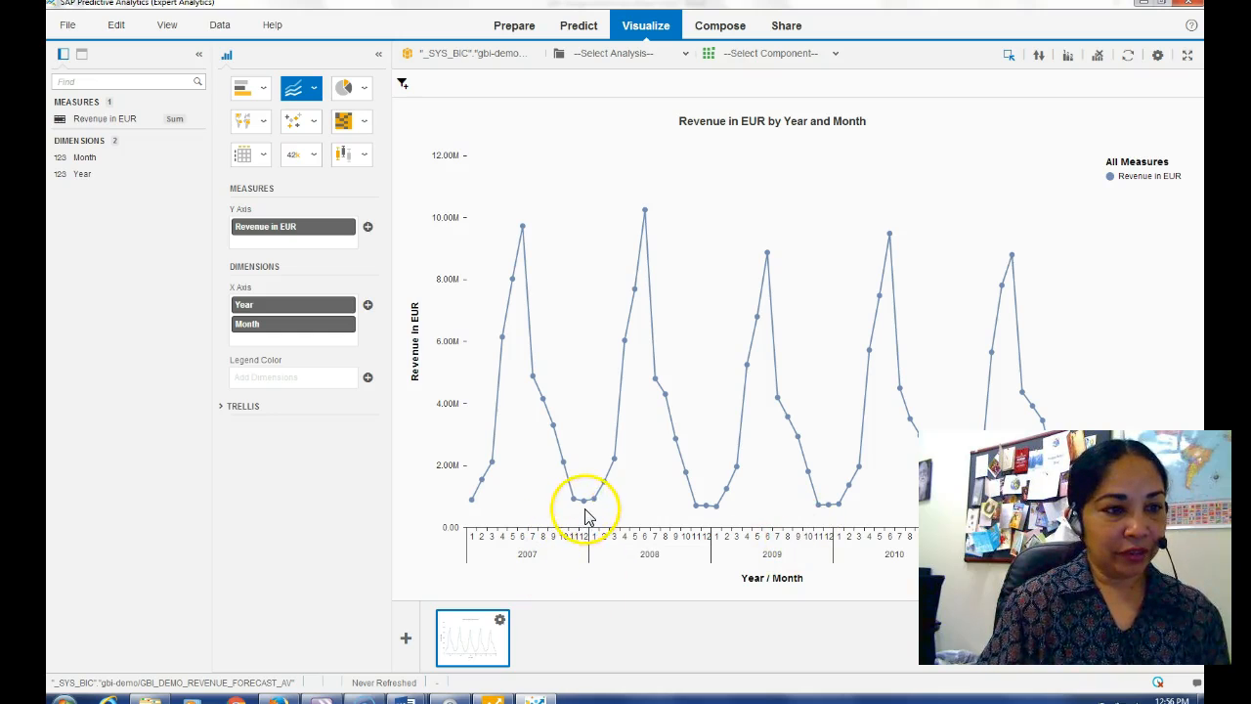
{"action": "mouse_move", "coordinate": [586, 506]}
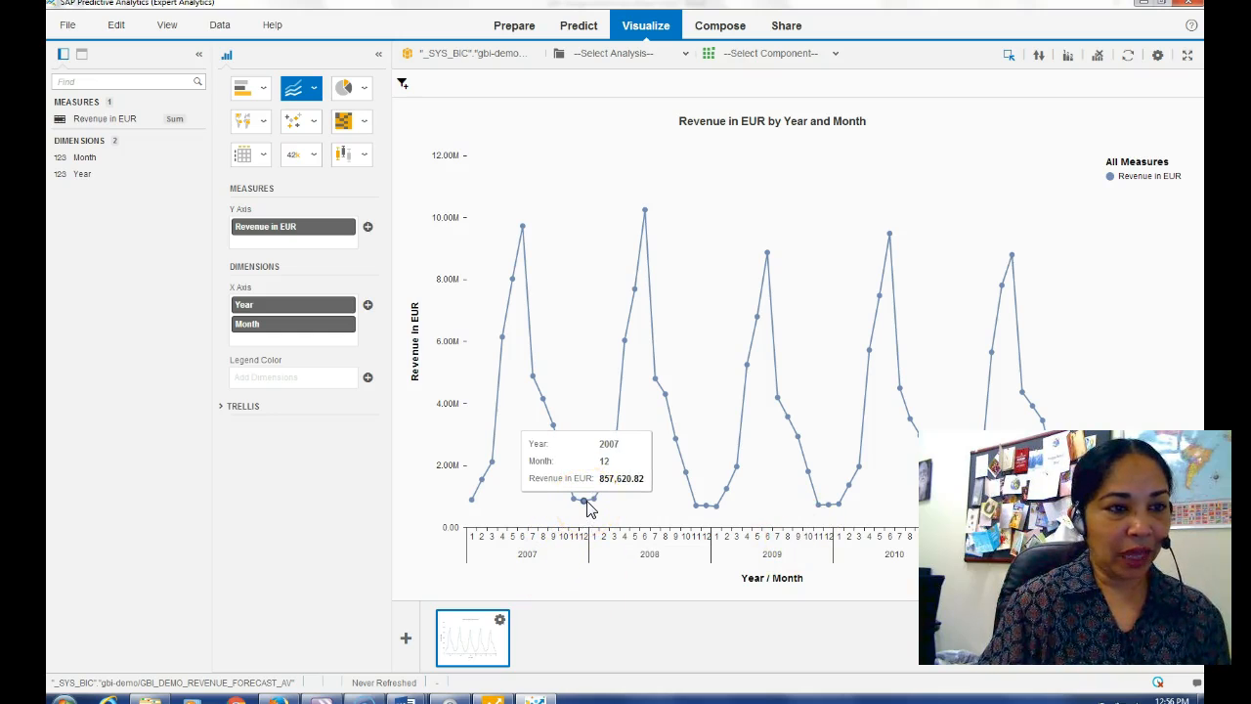
{"action": "mouse_move", "coordinate": [523, 229]}
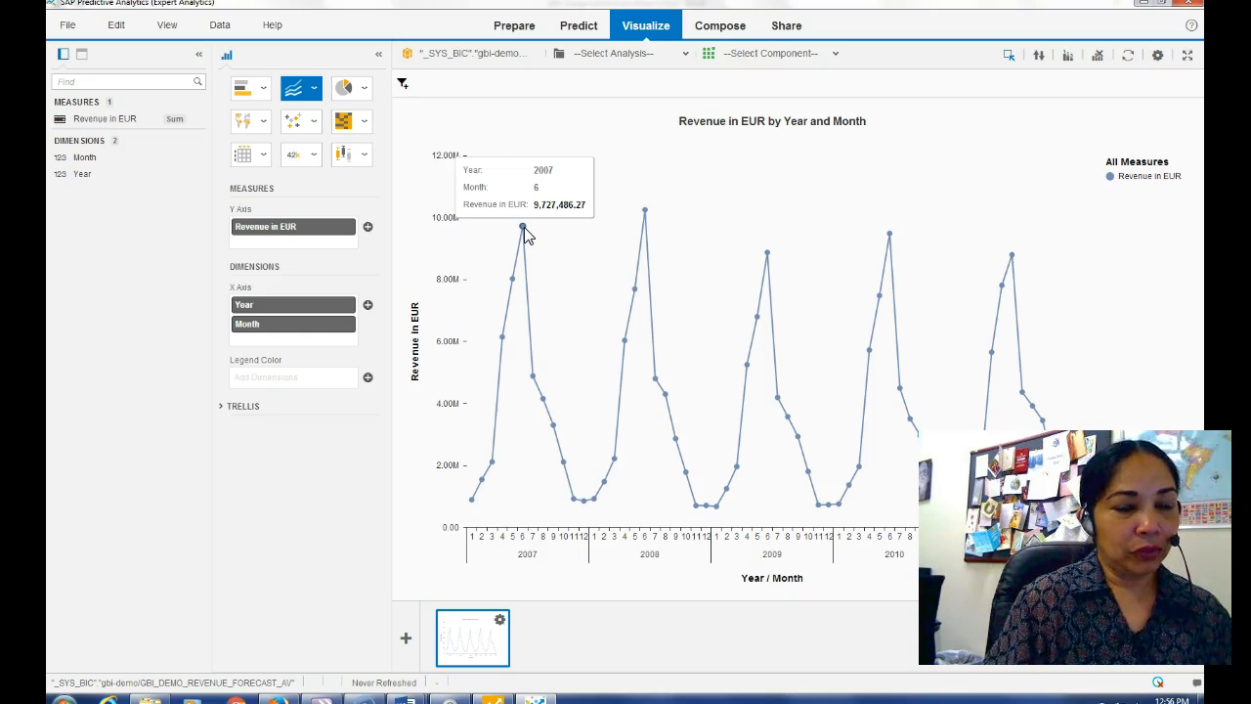
{"action": "left_click", "coordinate": [644, 213]}
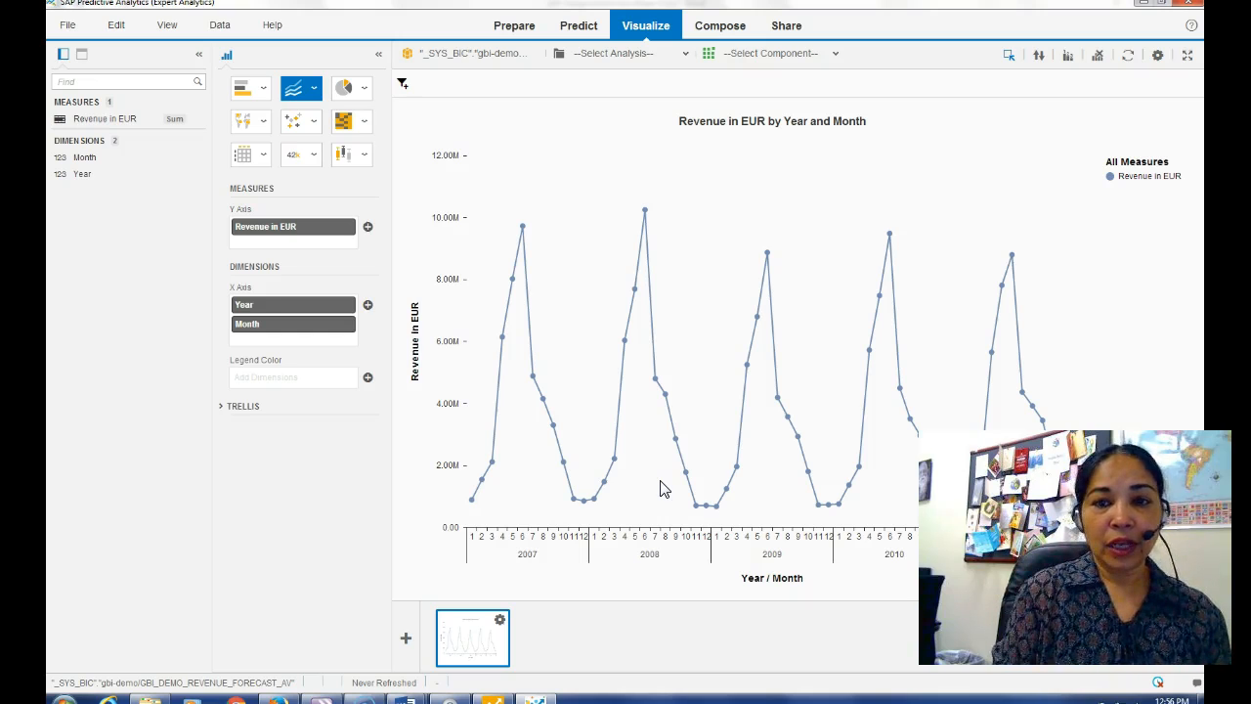
- Add the HANA Triple Exponential Smoothing time series algorithm to the dataset in the Predict analysis
{"action": "left_click", "coordinate": [572, 26]}
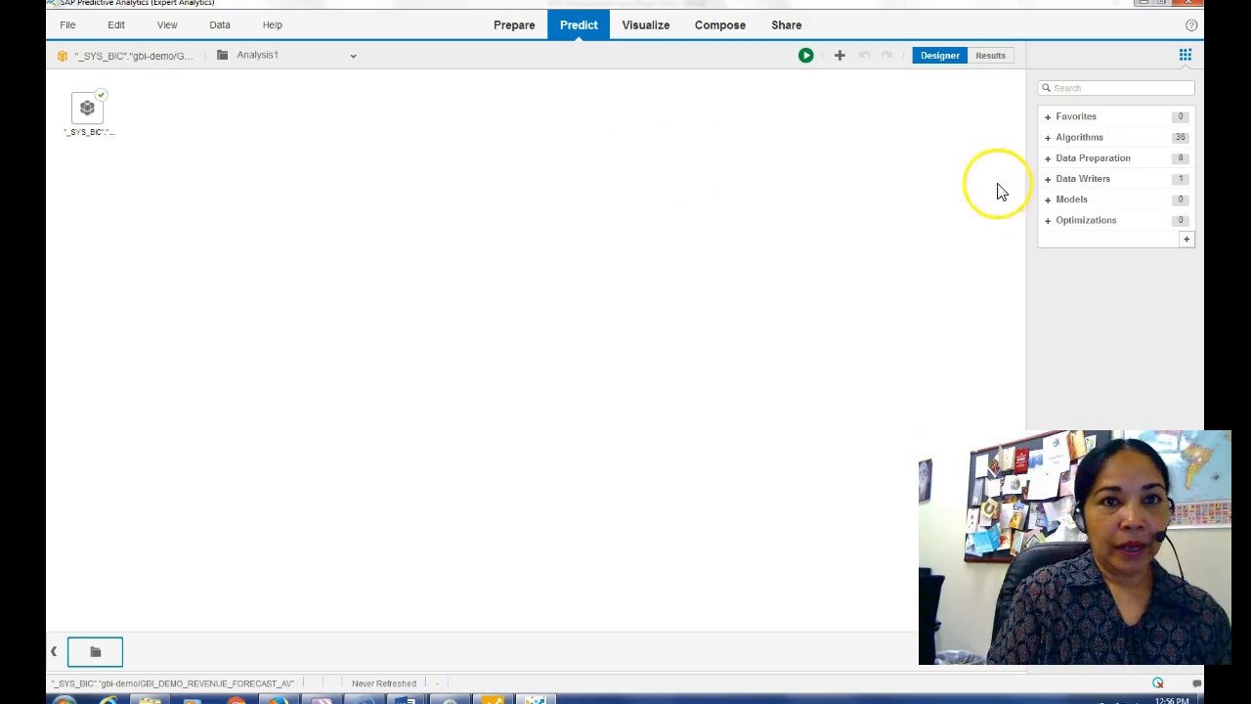
{"action": "left_click", "coordinate": [1048, 137]}
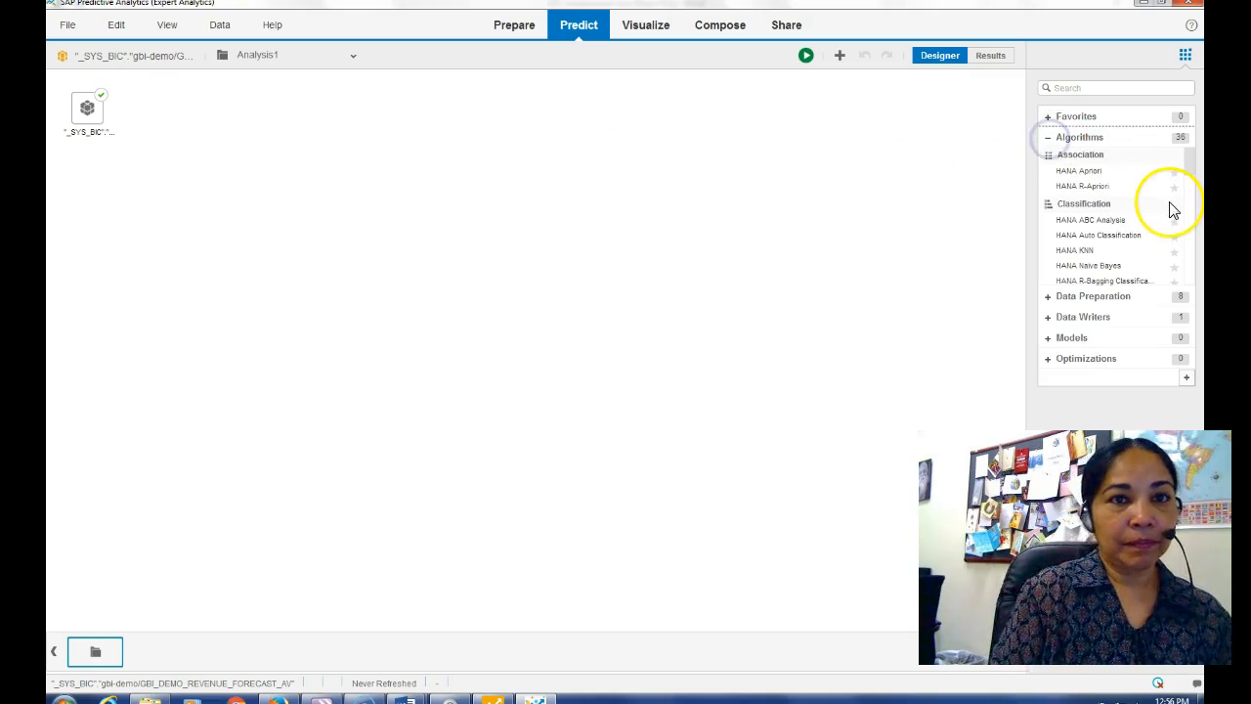
{"action": "left_click_drag", "start_coordinate": [1190, 166], "coordinate": [1185, 279]}
{"action": "double_click", "coordinate": [1099, 277]}
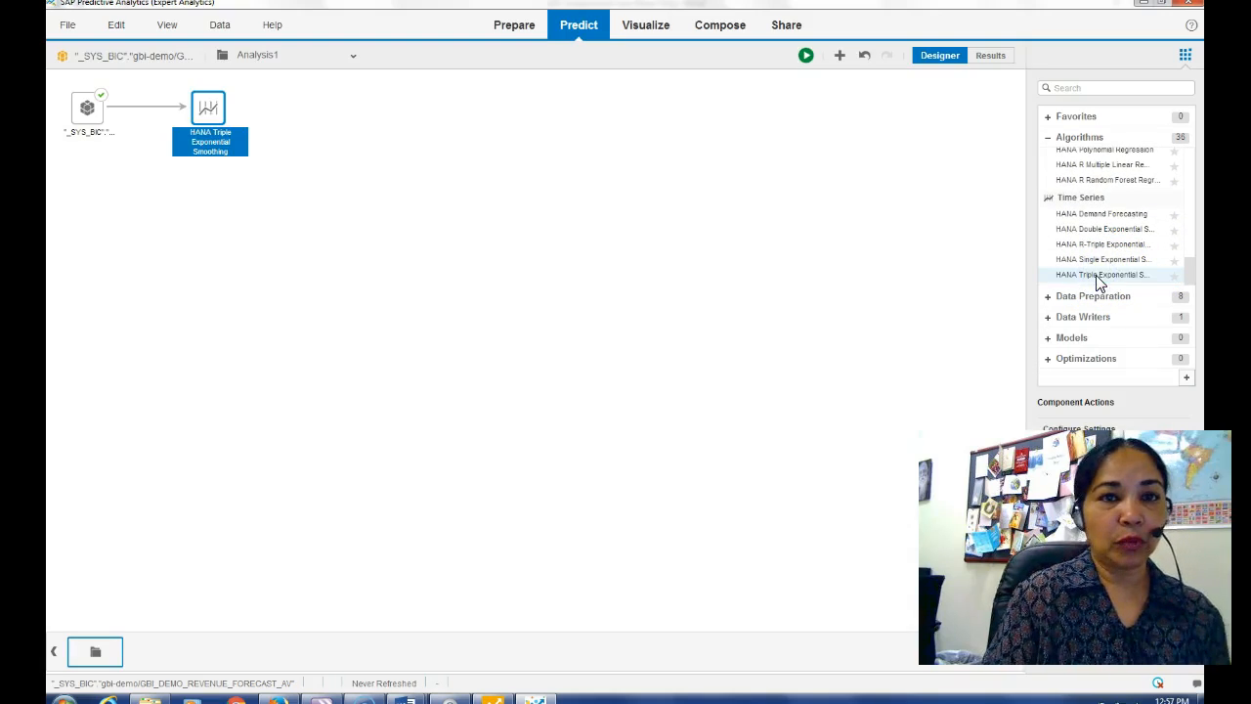
{"action": "mouse_move", "coordinate": [1099, 280]}
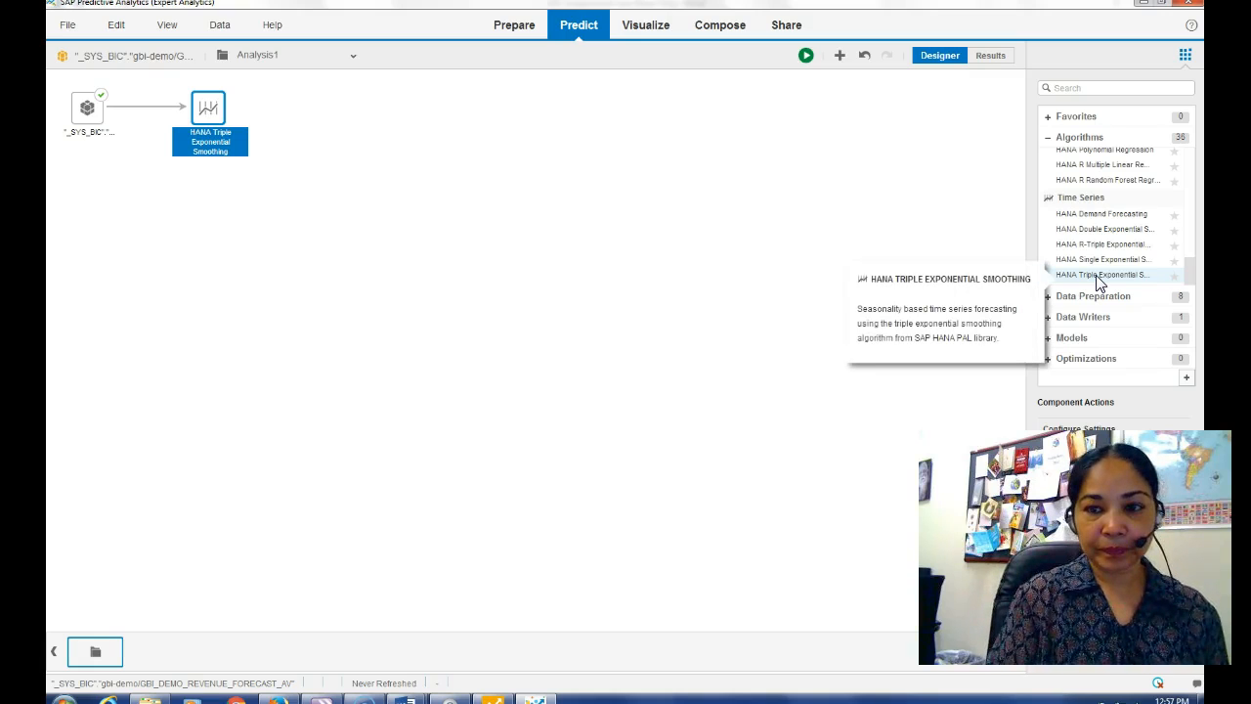
- Configure the HANA Triple Exponential Smoothing component with output mode Forecast and 12 periods to predict
{"action": "right_click", "coordinate": [219, 119]}
{"action": "left_click", "coordinate": [291, 249]}
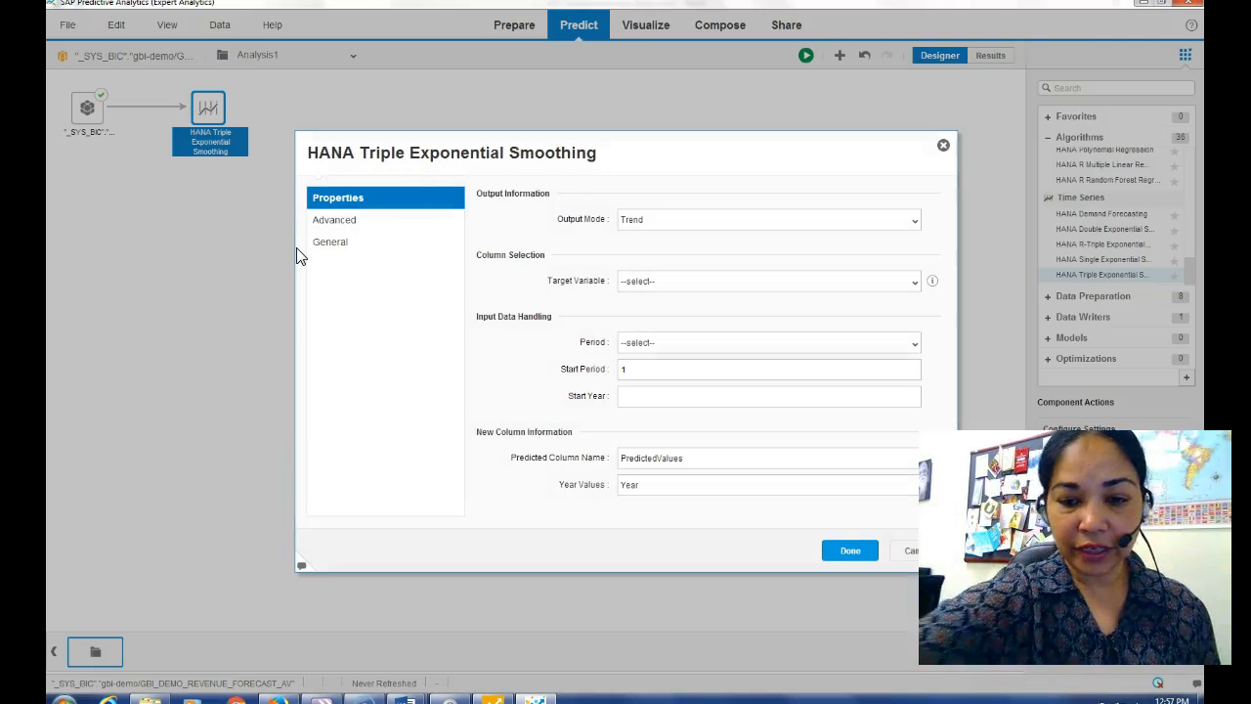
{"action": "left_click", "coordinate": [913, 220]}
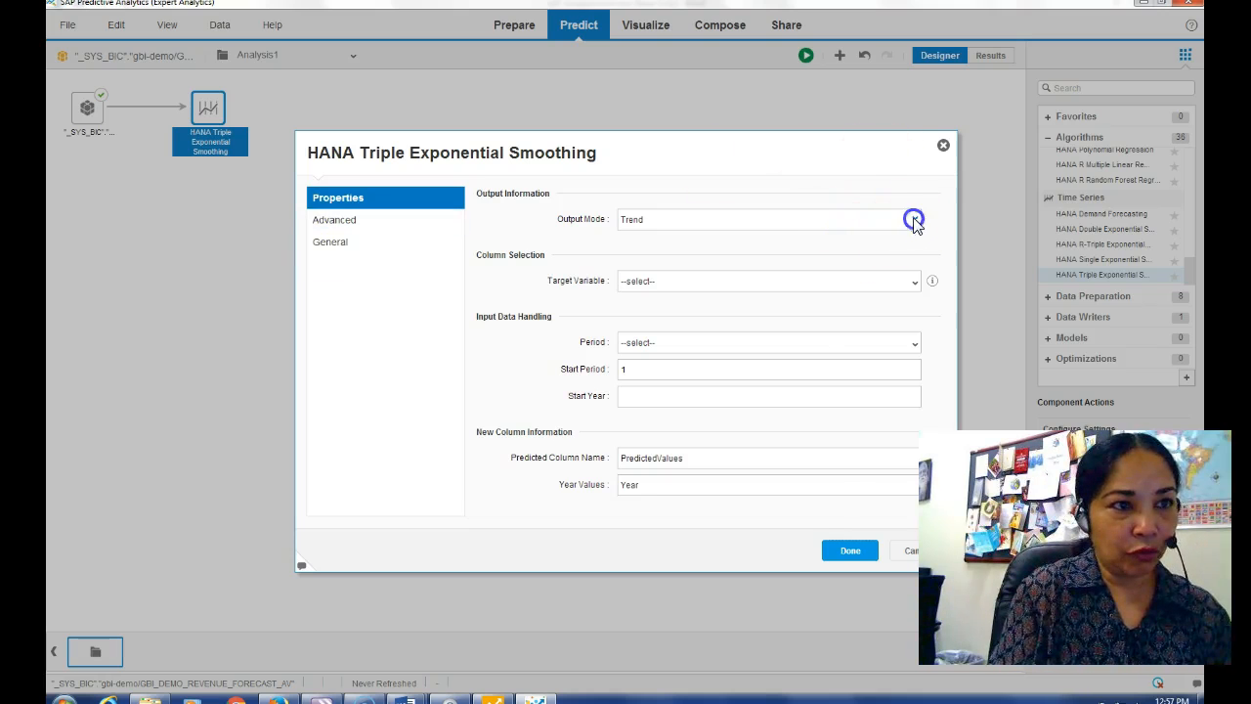
{"action": "left_click", "coordinate": [839, 260]}
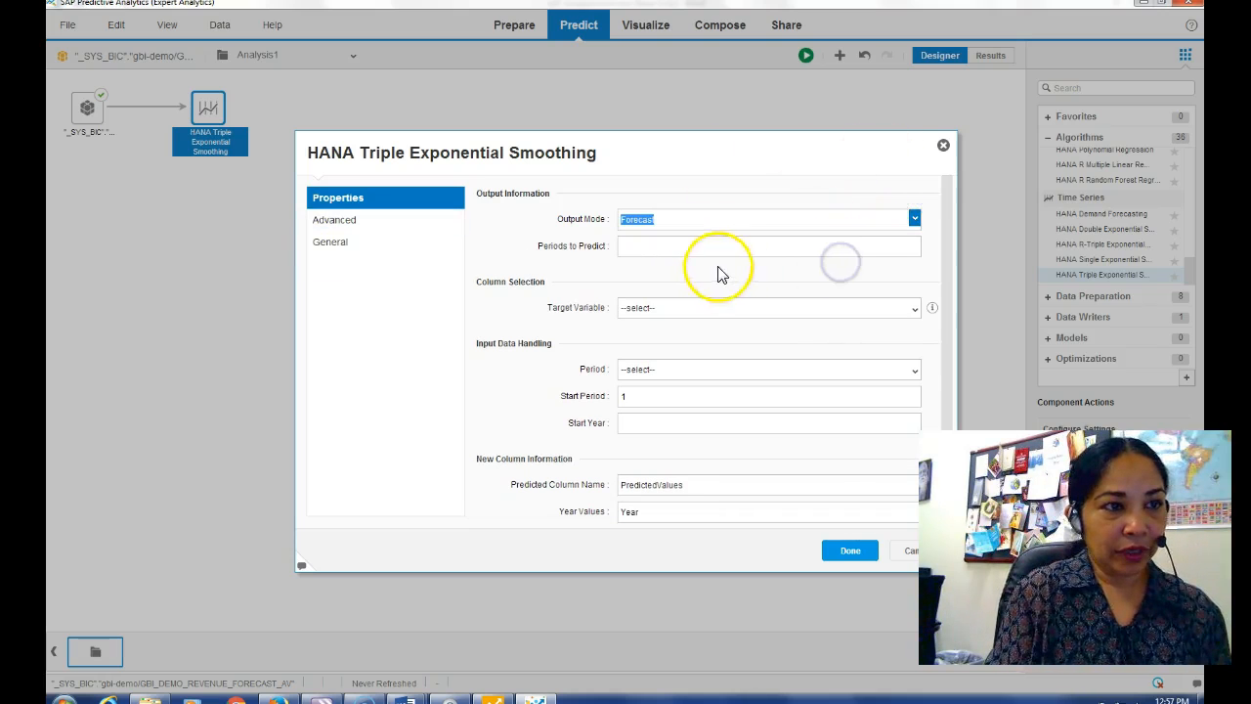
{"action": "left_click", "coordinate": [622, 246]}
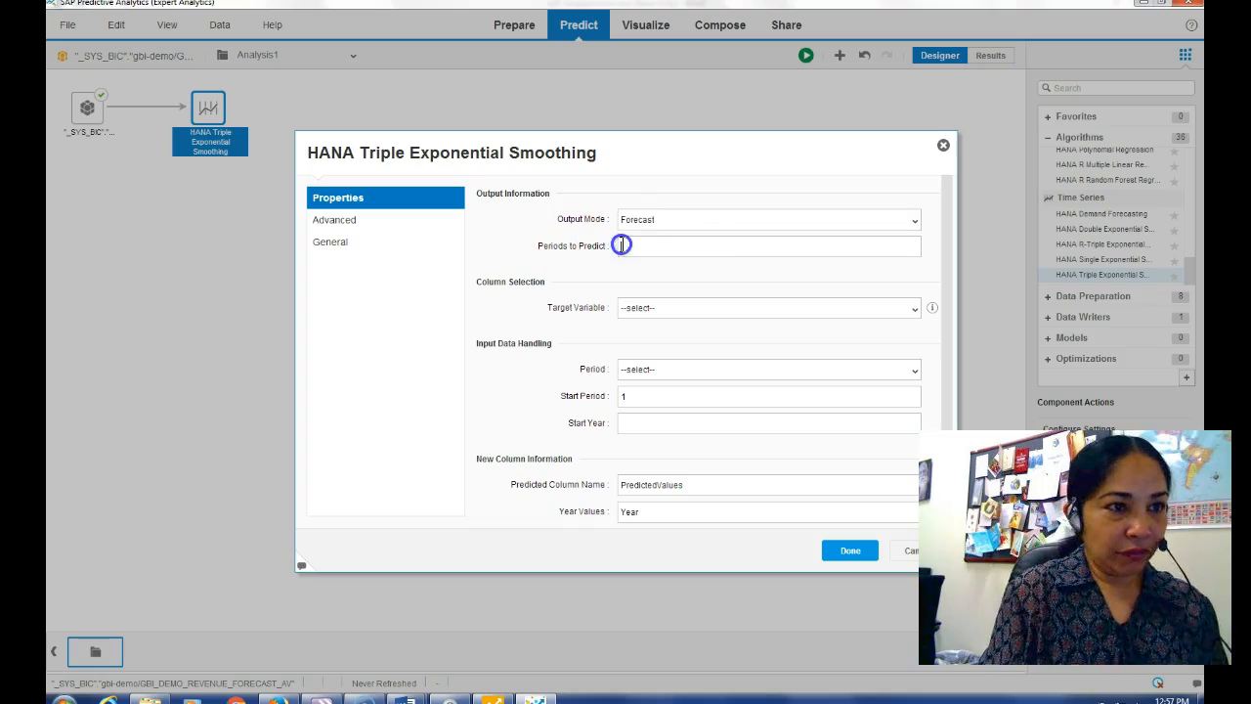
{"action": "type", "text": "12"}
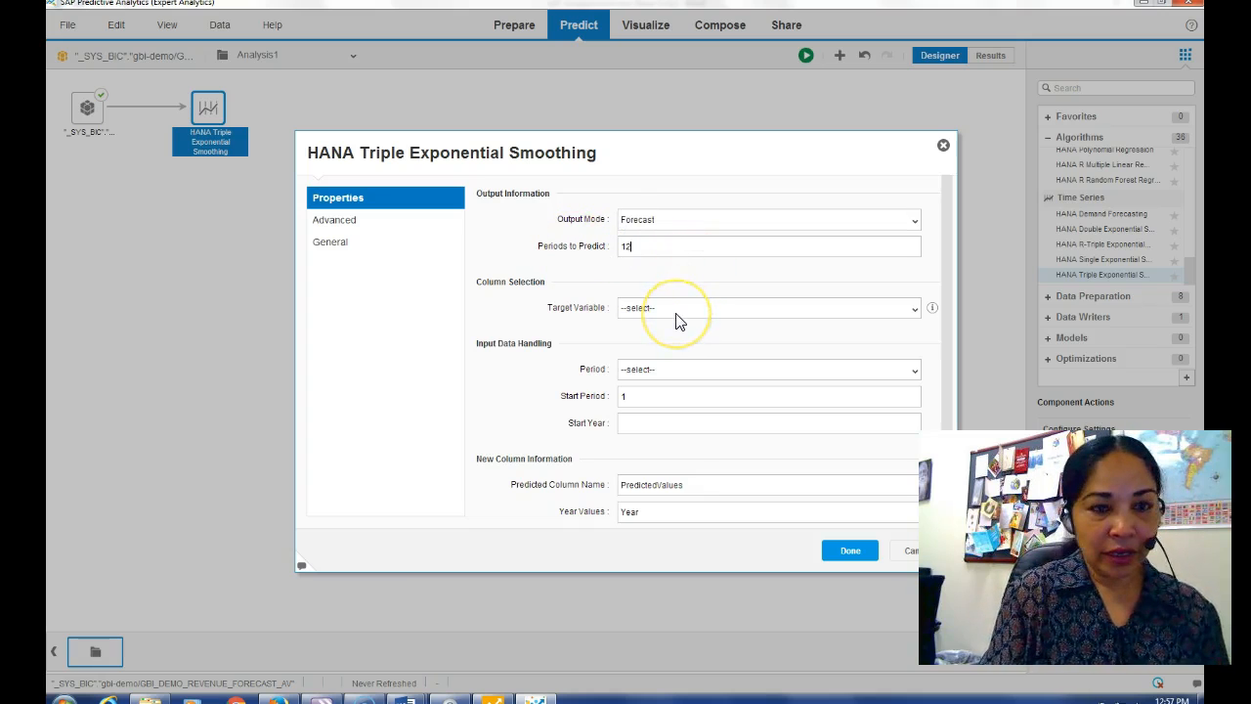
- Set the target variable to Revenue in EUR, the period to Month(12) and the start year to 2007
{"action": "left_click", "coordinate": [915, 309]}
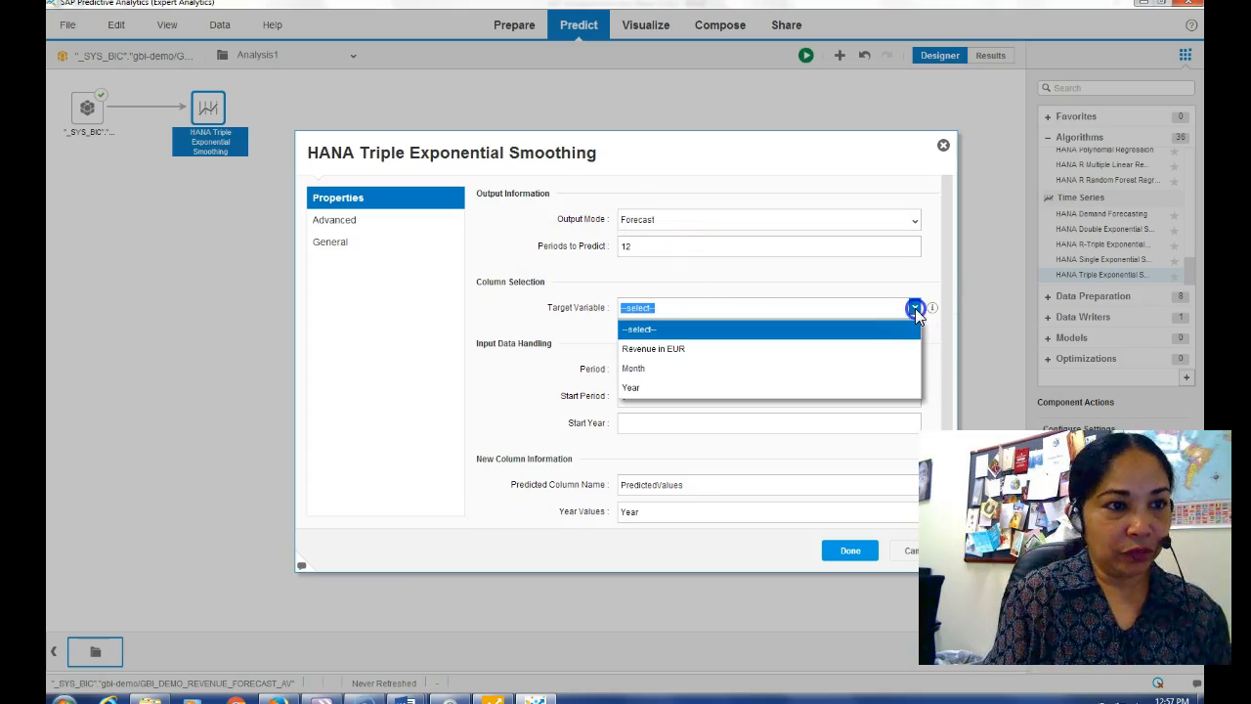
{"action": "left_click", "coordinate": [877, 349]}
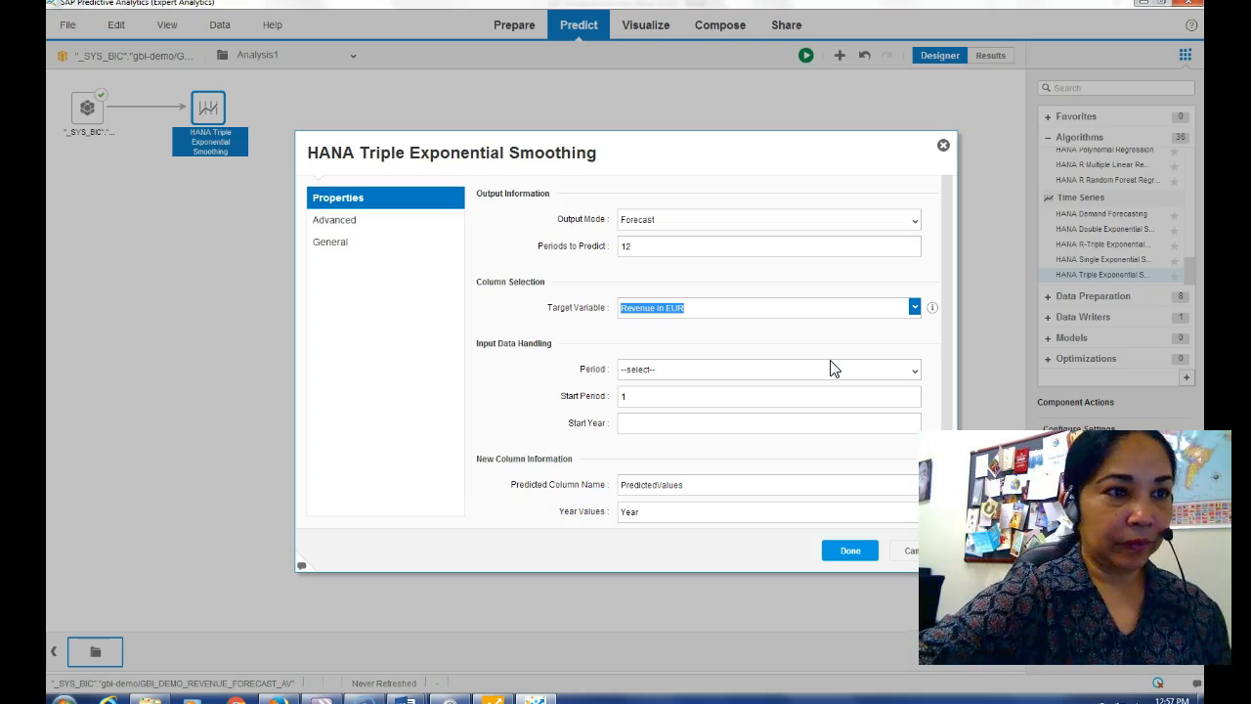
{"action": "left_click", "coordinate": [913, 366]}
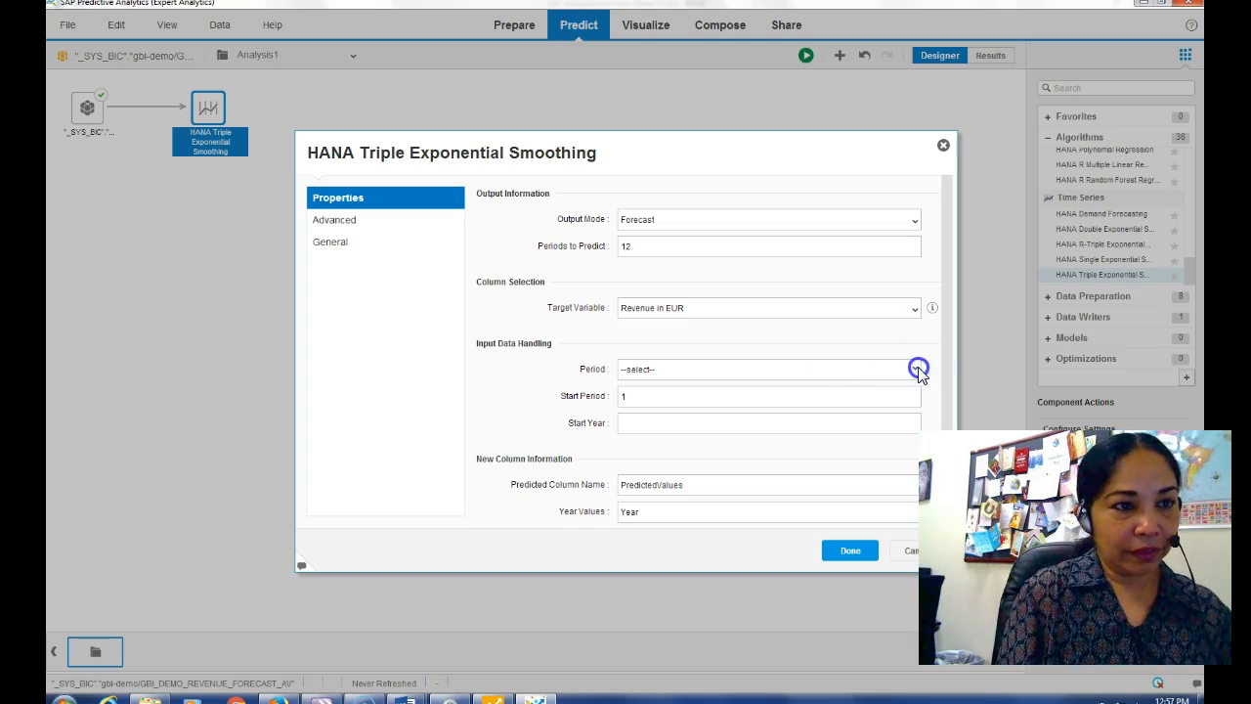
{"action": "left_click", "coordinate": [687, 430]}
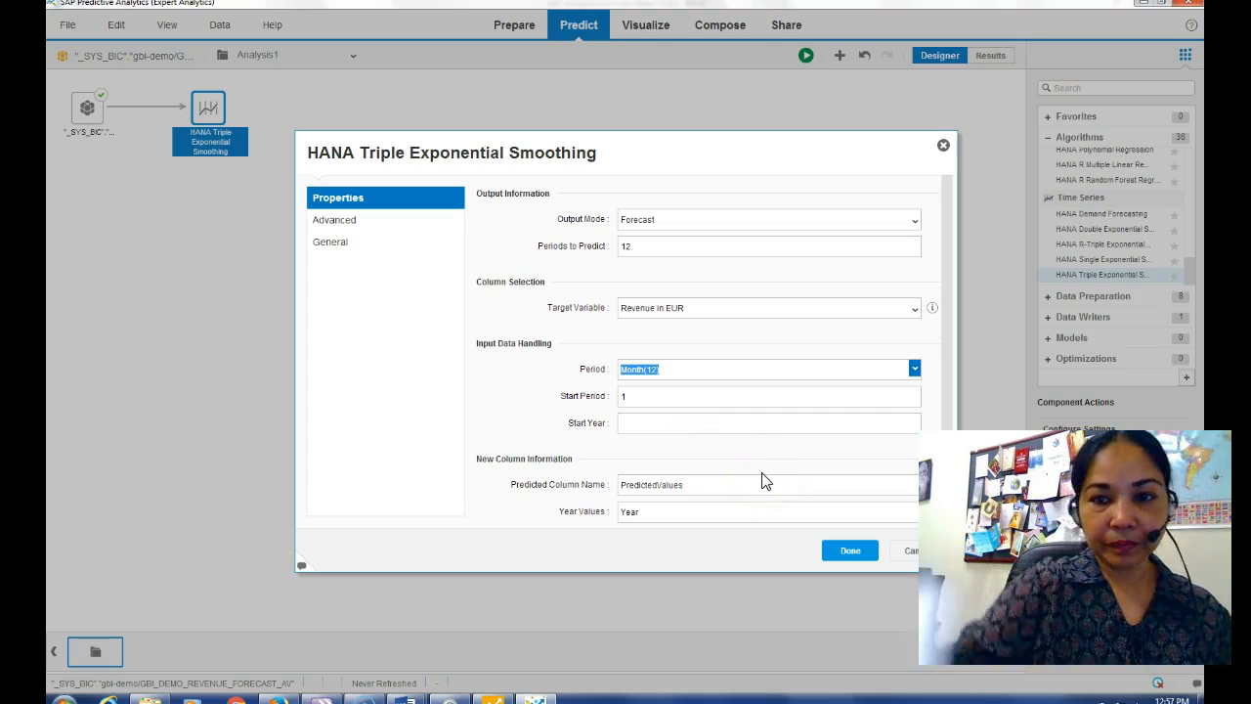
{"action": "left_click", "coordinate": [626, 426]}
{"action": "type", "text": "2007"}
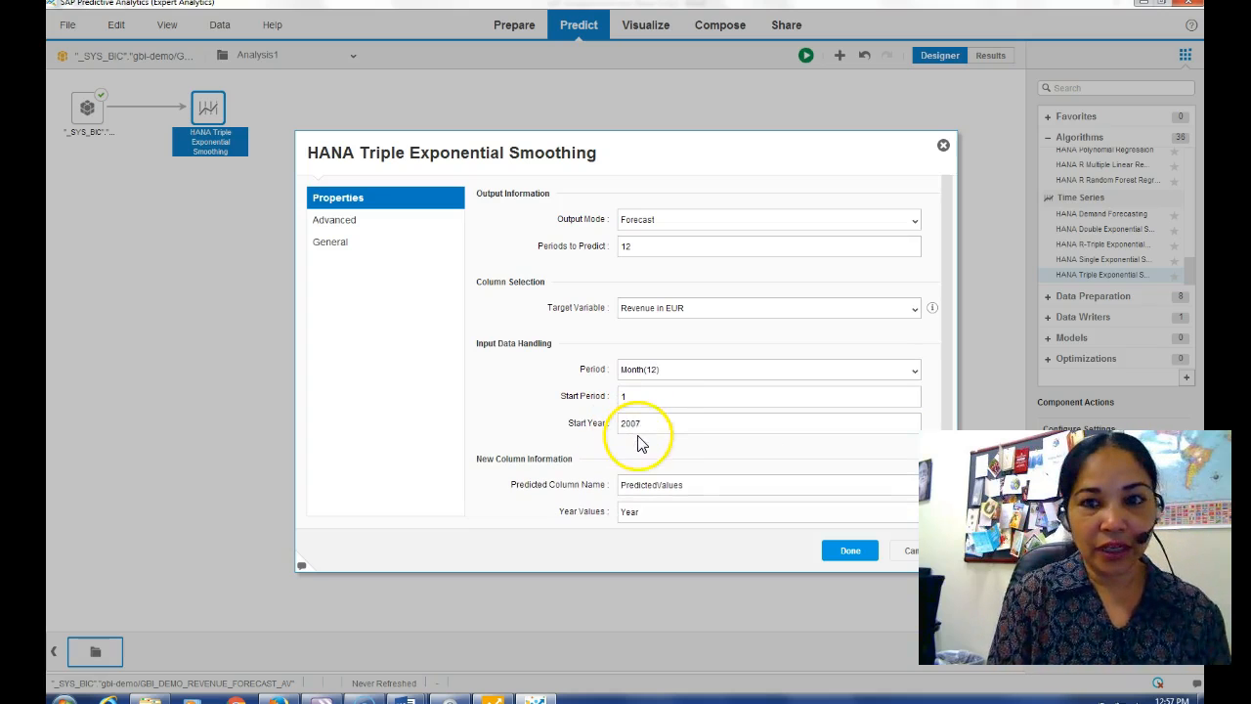
- Set the predicted column name to Forecast_Revenue_Euros
{"action": "left_click", "coordinate": [709, 492]}
{"action": "key", "text": "BackSpace"}
{"action": "key", "text": "BackSpace"}
{"action": "key", "text": "BackSpace"}
{"action": "key", "text": "BackSpace"}
{"action": "key", "text": "BackSpace"}
{"action": "key", "text": "BackSpace"}
{"action": "key", "text": "BackSpace"}
{"action": "key", "text": "BackSpace"}
{"action": "key", "text": "BackSpace"}
{"action": "key", "text": "BackSpace"}
{"action": "key", "text": "BackSpace"}
{"action": "key", "text": "BackSpace"}
{"action": "key", "text": "BackSpace"}
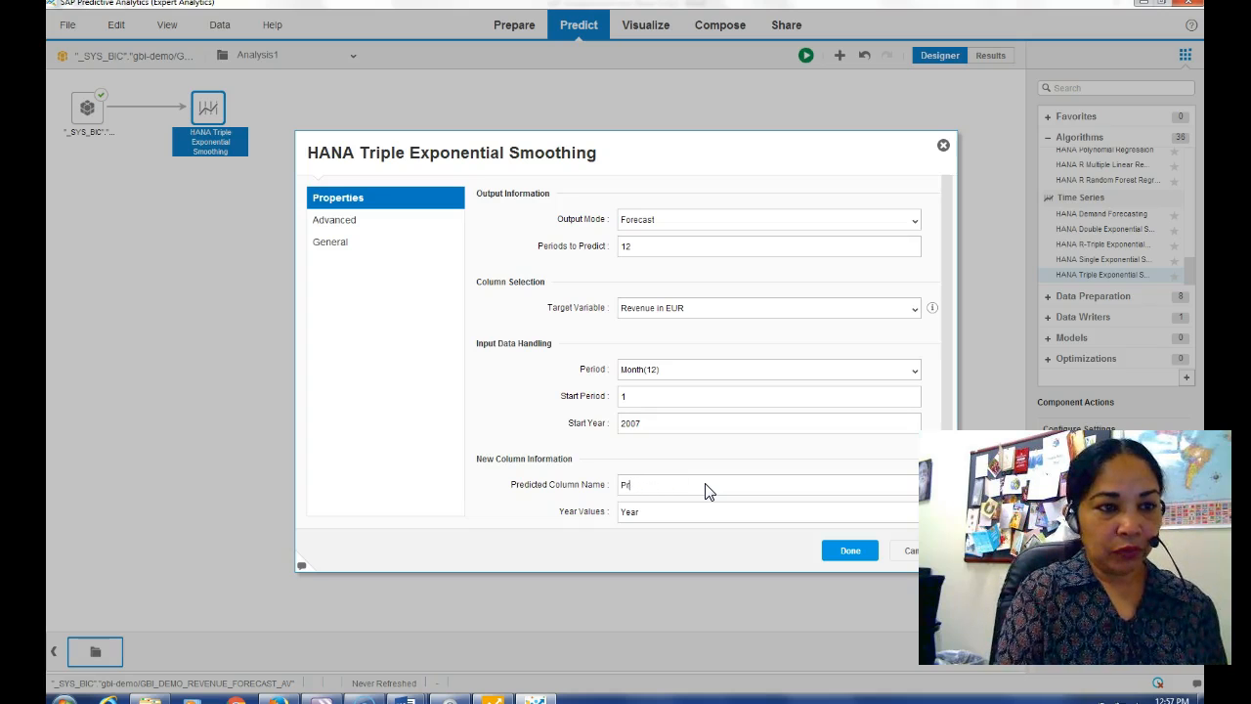
{"action": "key", "text": "BackSpace"}
{"action": "key", "text": "BackSpace"}
{"action": "type", "text": "Forecast"}
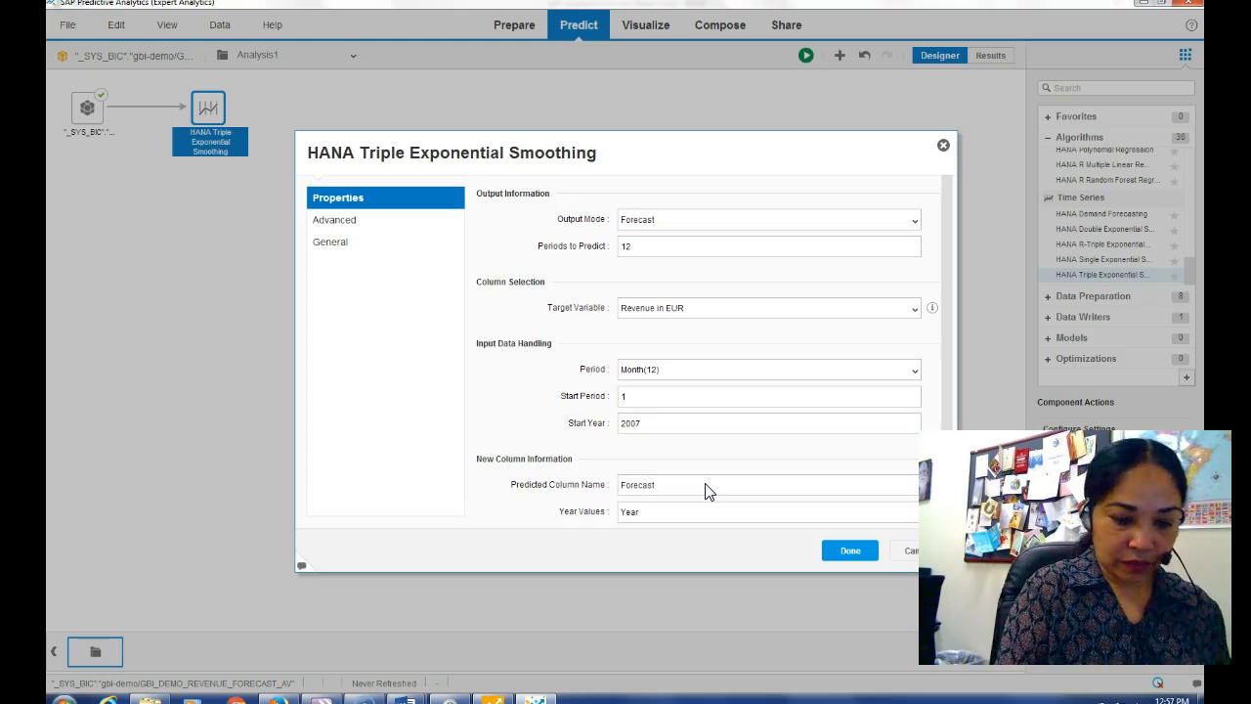
{"action": "type", "text": "_reve"}
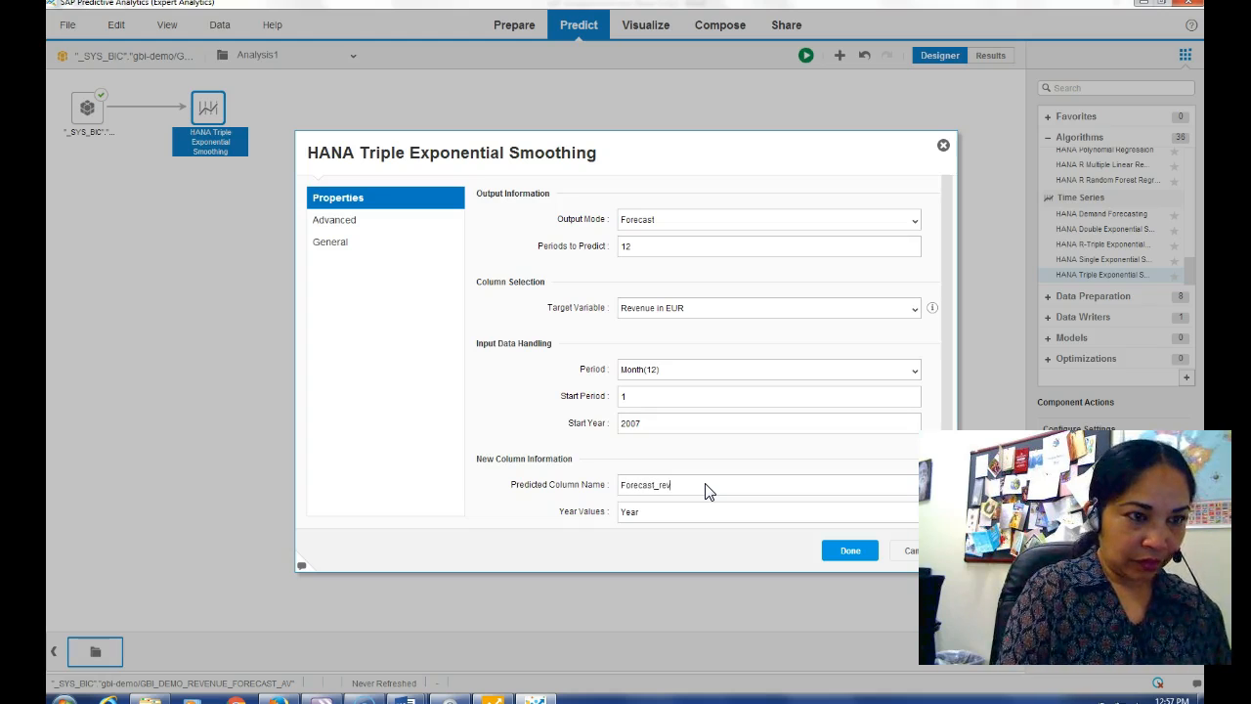
{"action": "key", "text": "BackSpace"}
{"action": "key", "text": "BackSpace"}
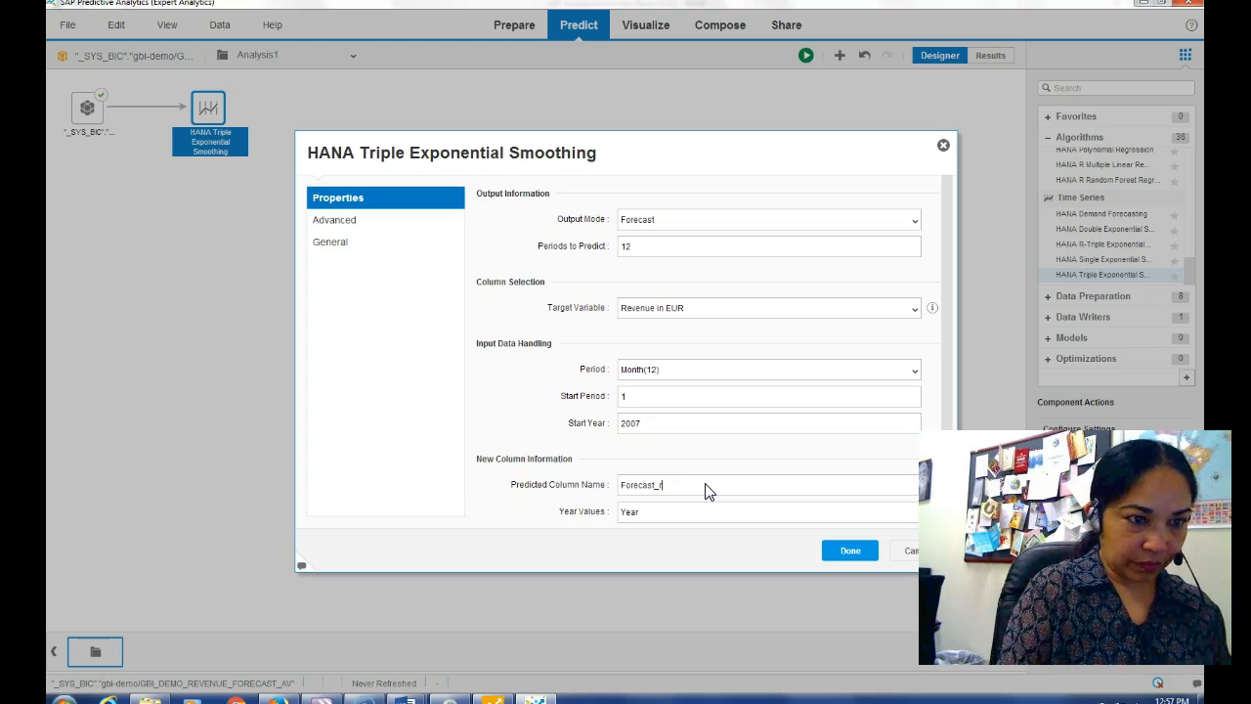
{"action": "type", "text": "Revenue"}
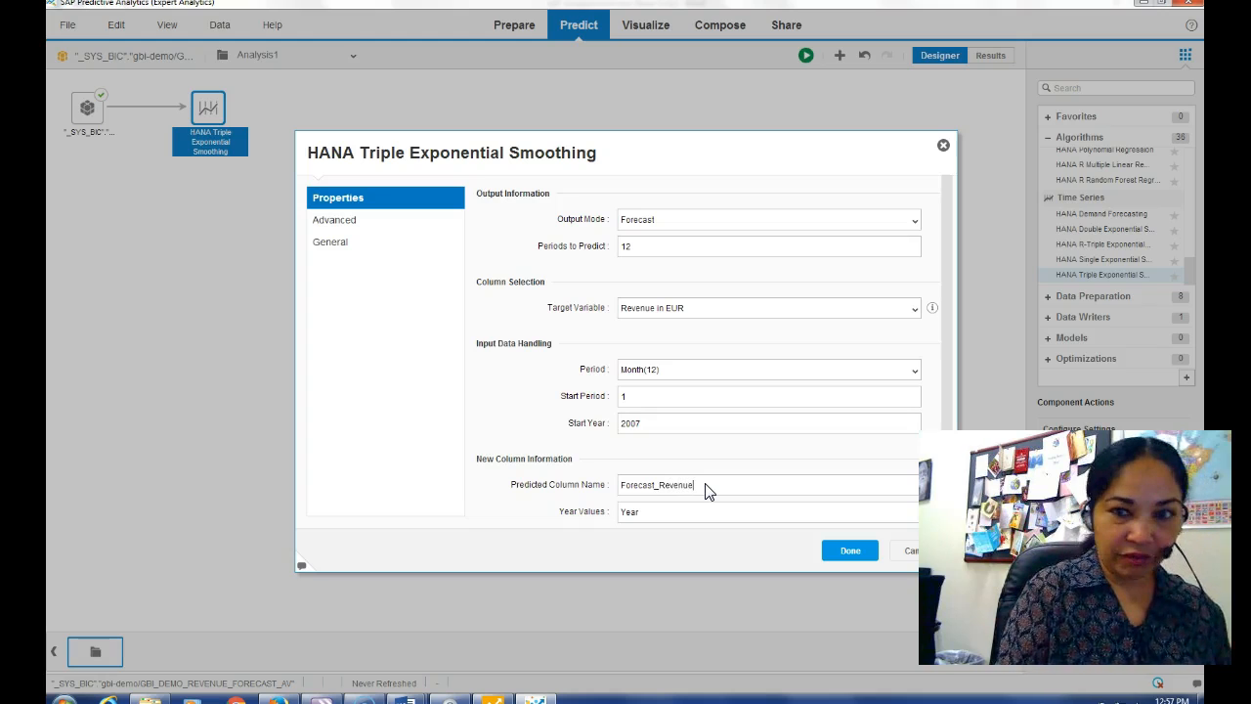
{"action": "type", "text": "_Errors"}
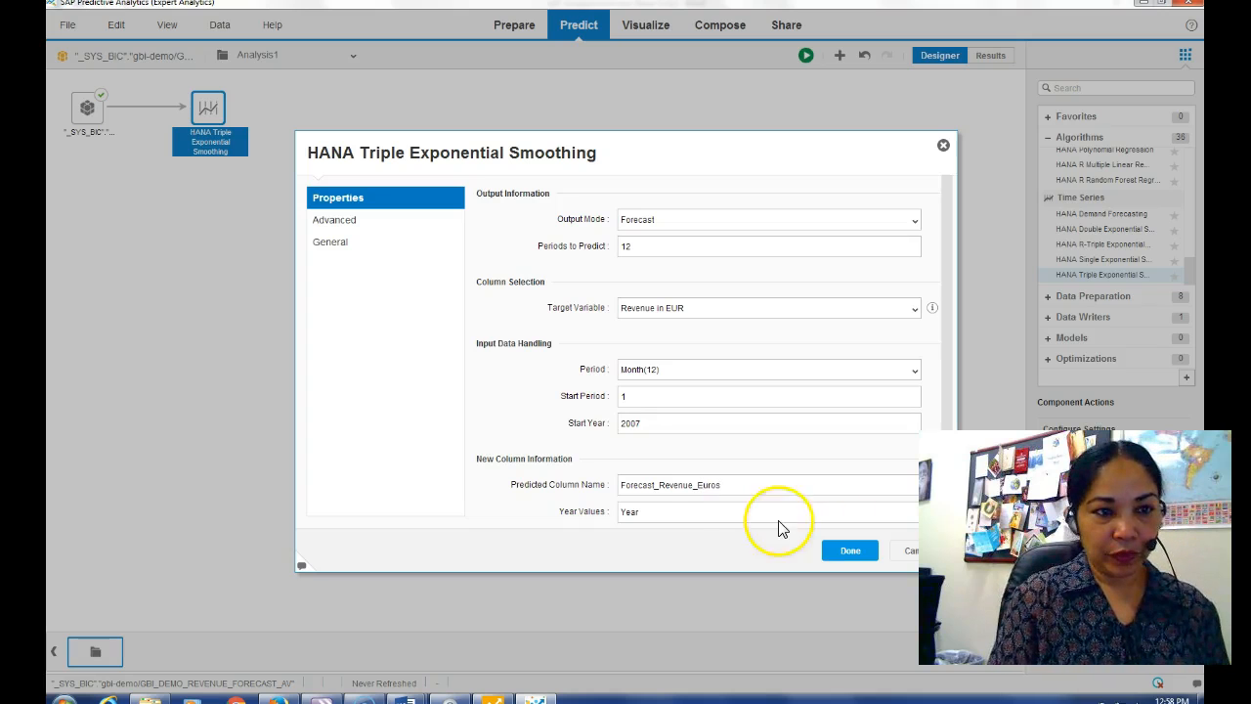
- Name the year values column Forecast_Year
{"action": "left_click", "coordinate": [640, 516]}
{"action": "key", "text": "BackSpace"}
{"action": "key", "text": "BackSpace"}
{"action": "key", "text": "BackSpace"}
{"action": "key", "text": "BackSpace"}
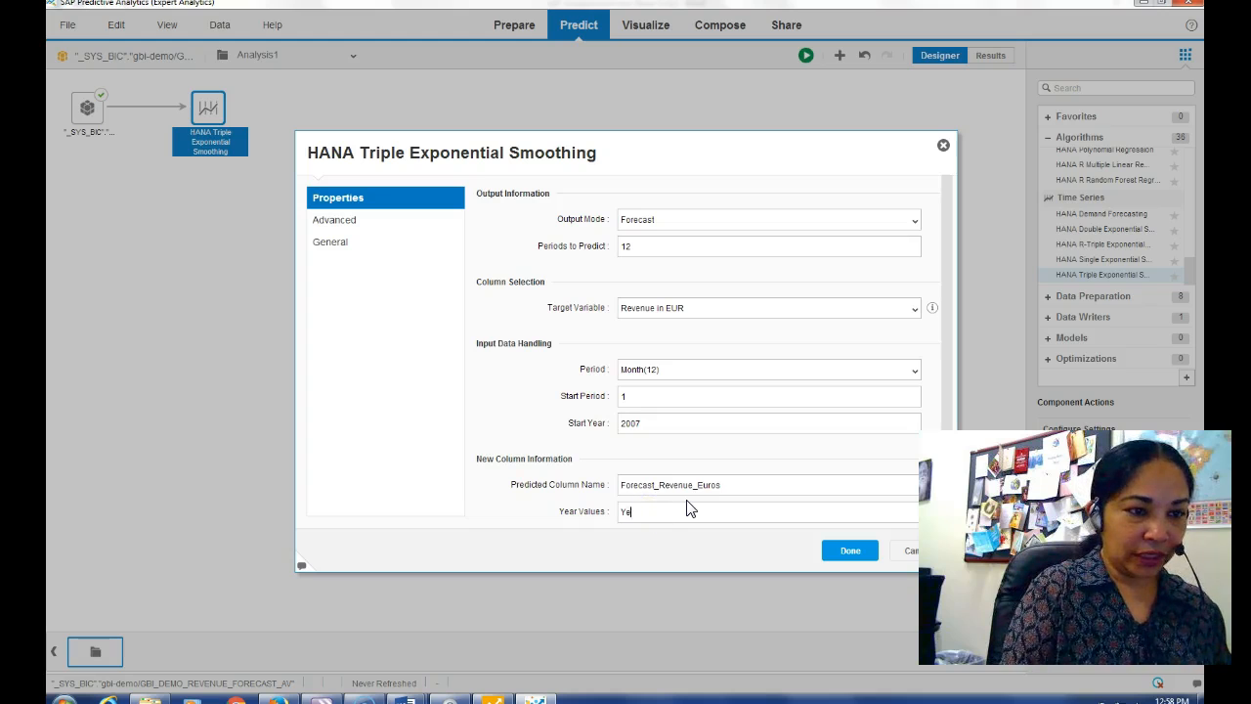
{"action": "type", "text": "Fore"}
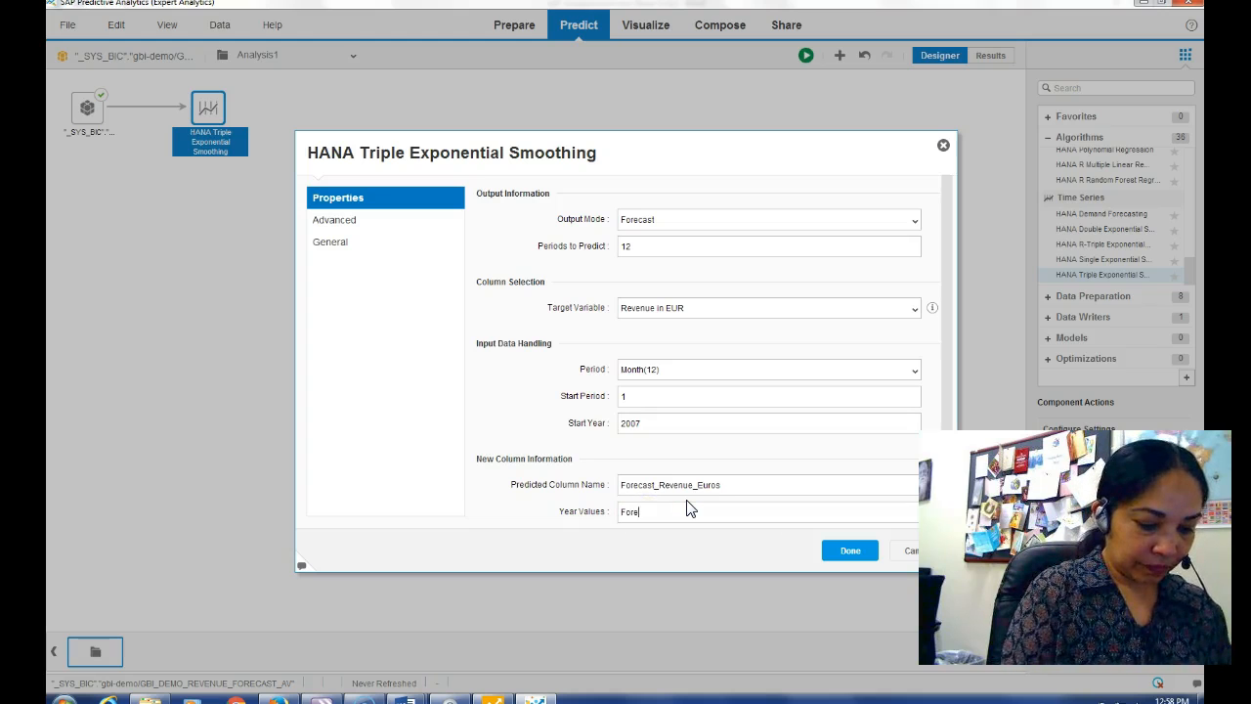
{"action": "type", "text": "cast_year"}
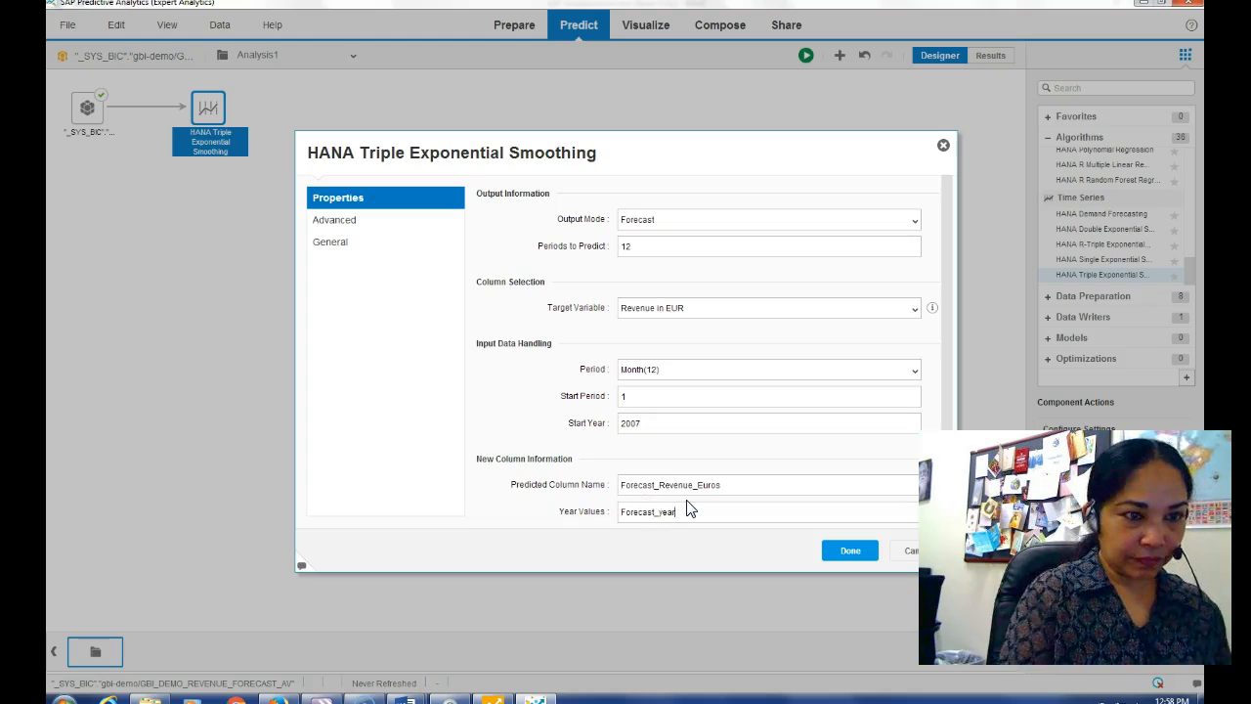
{"action": "key", "text": "BackSpace"}
{"action": "key", "text": "BackSpace"}
{"action": "key", "text": "BackSpace"}
{"action": "key", "text": "BackSpace"}
{"action": "type", "text": "Year"}
{"action": "key", "text": "BackSpace"}
{"action": "key", "text": "BackSpace"}
{"action": "type", "text": "a"}
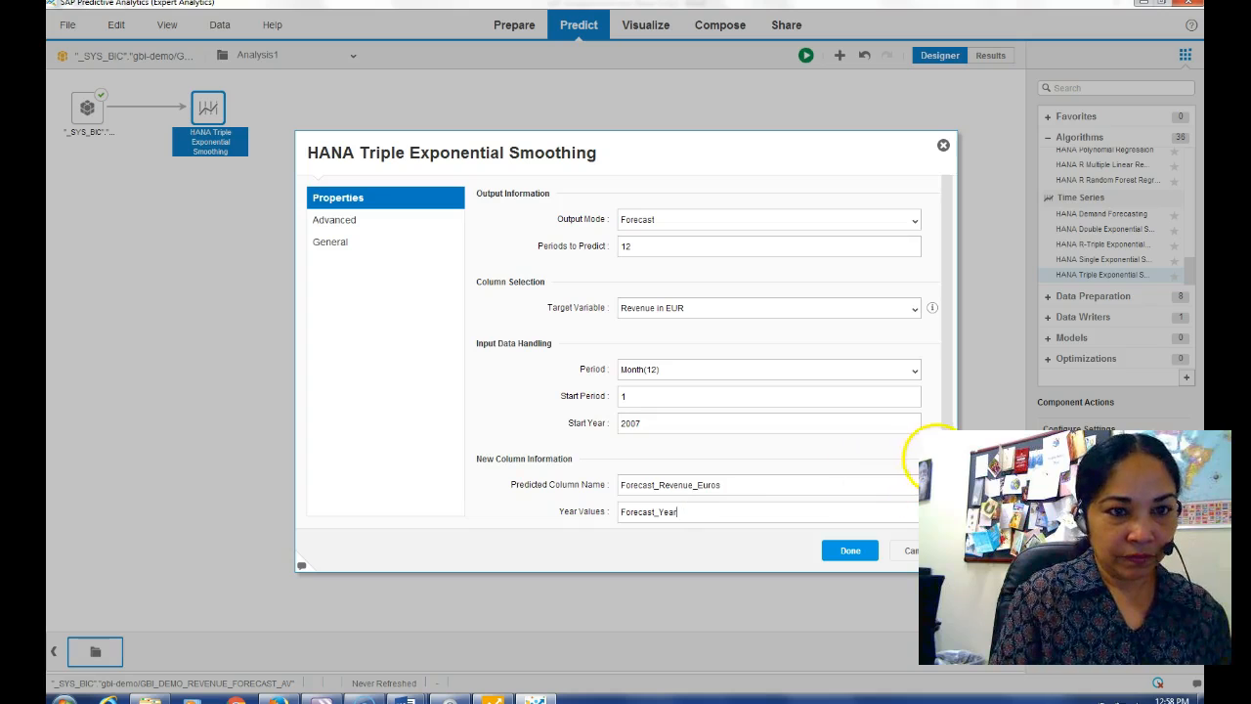
- Name the month values column Forecast_Month and apply the smoothing component's settings, keeping the advanced Alpha, Beta and Gamma values
{"action": "scroll", "coordinate": [946, 303], "scroll_direction": "down", "scroll_amount": 2}
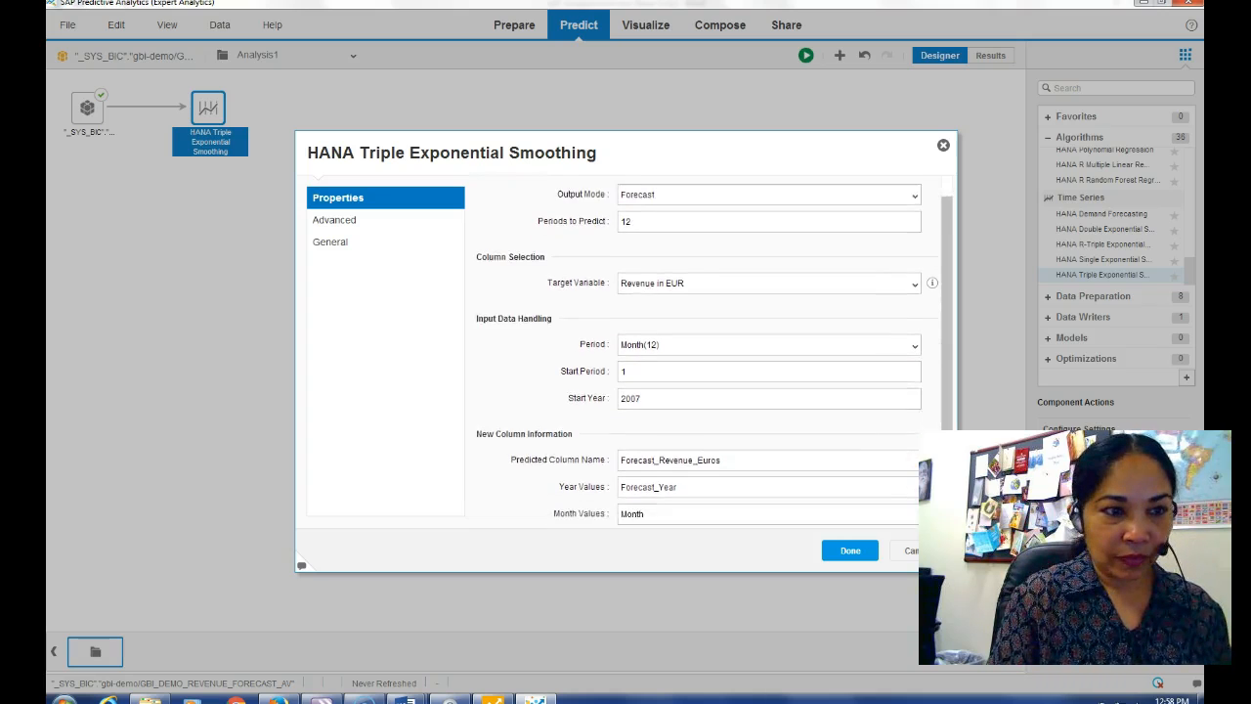
{"action": "double_click", "coordinate": [633, 489]}
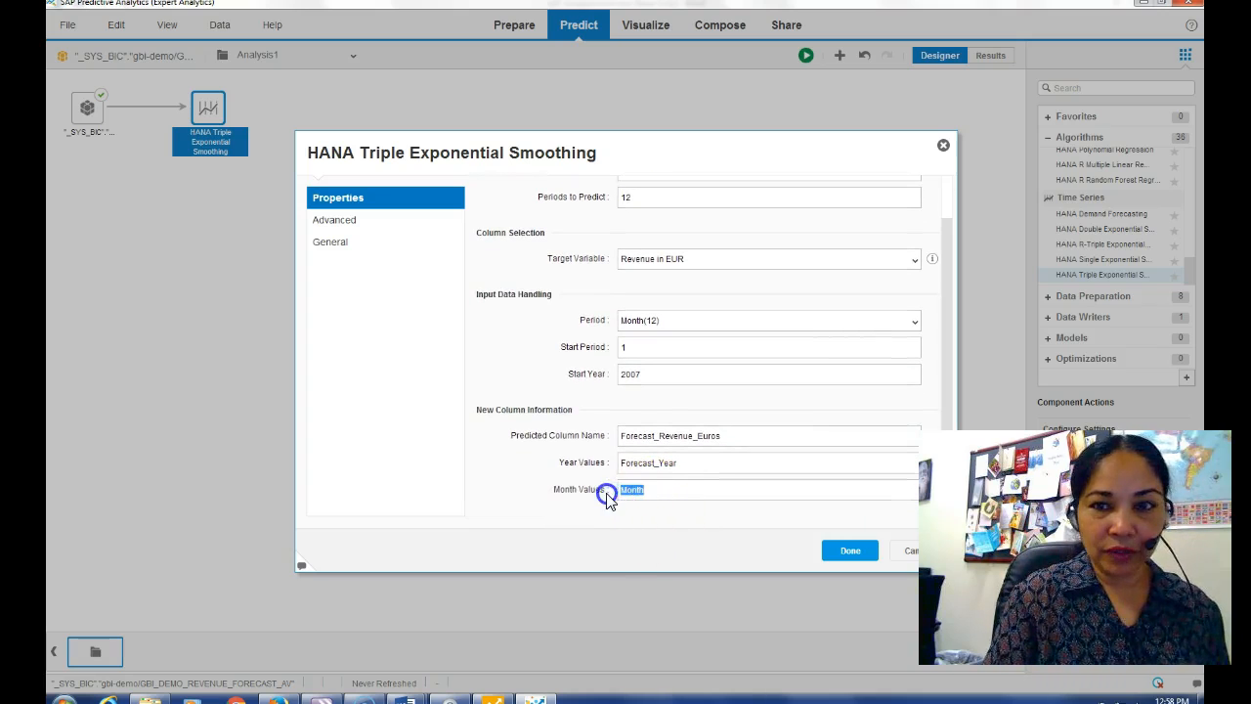
{"action": "type", "text": "F"}
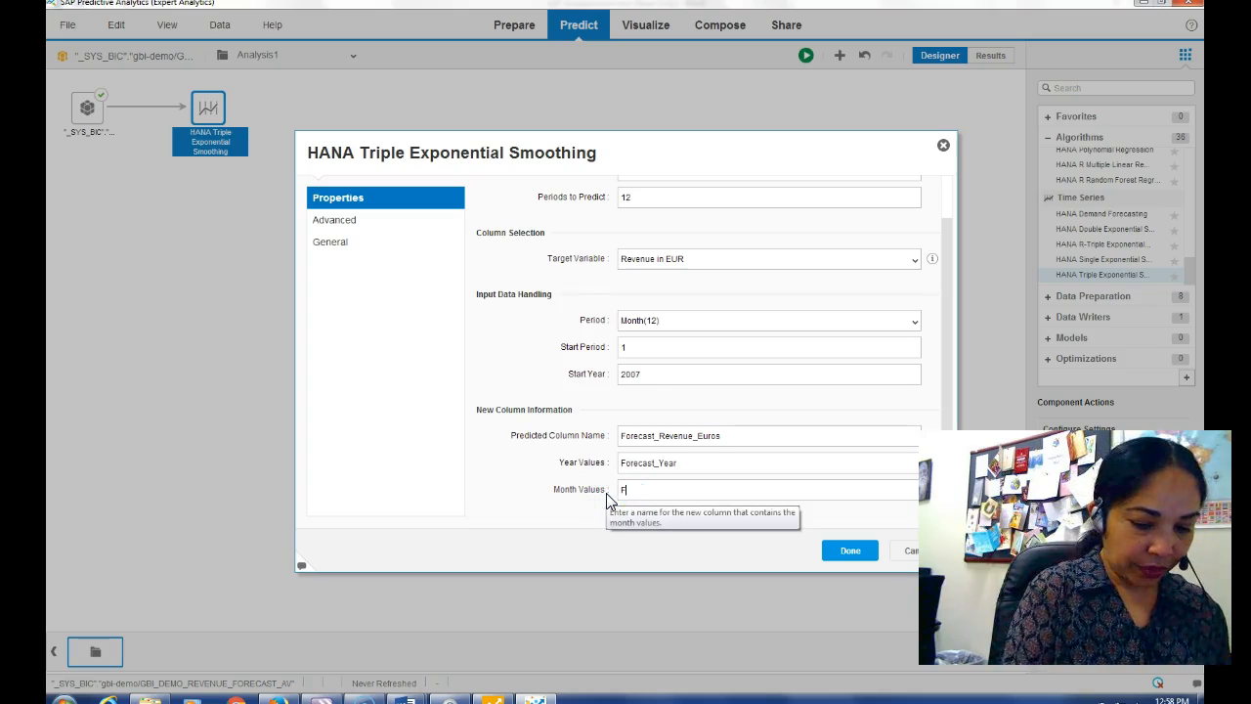
{"action": "type", "text": "orecast_Month"}
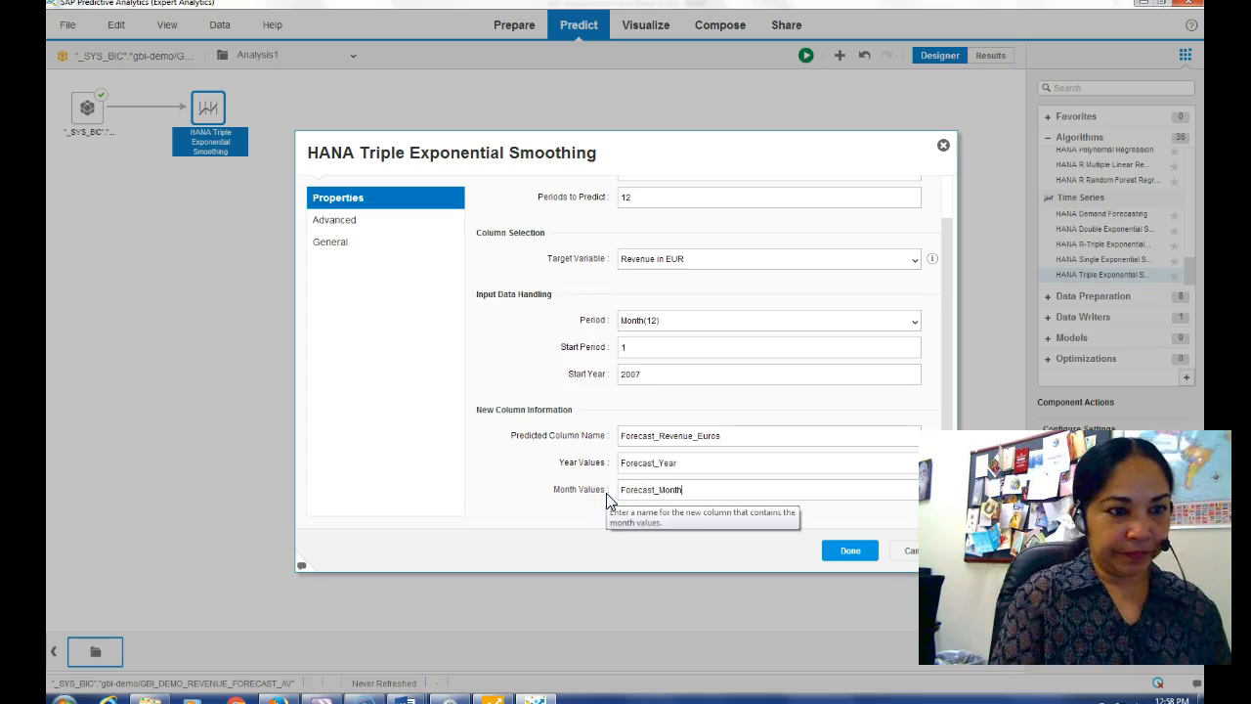
{"action": "left_click", "coordinate": [738, 547]}
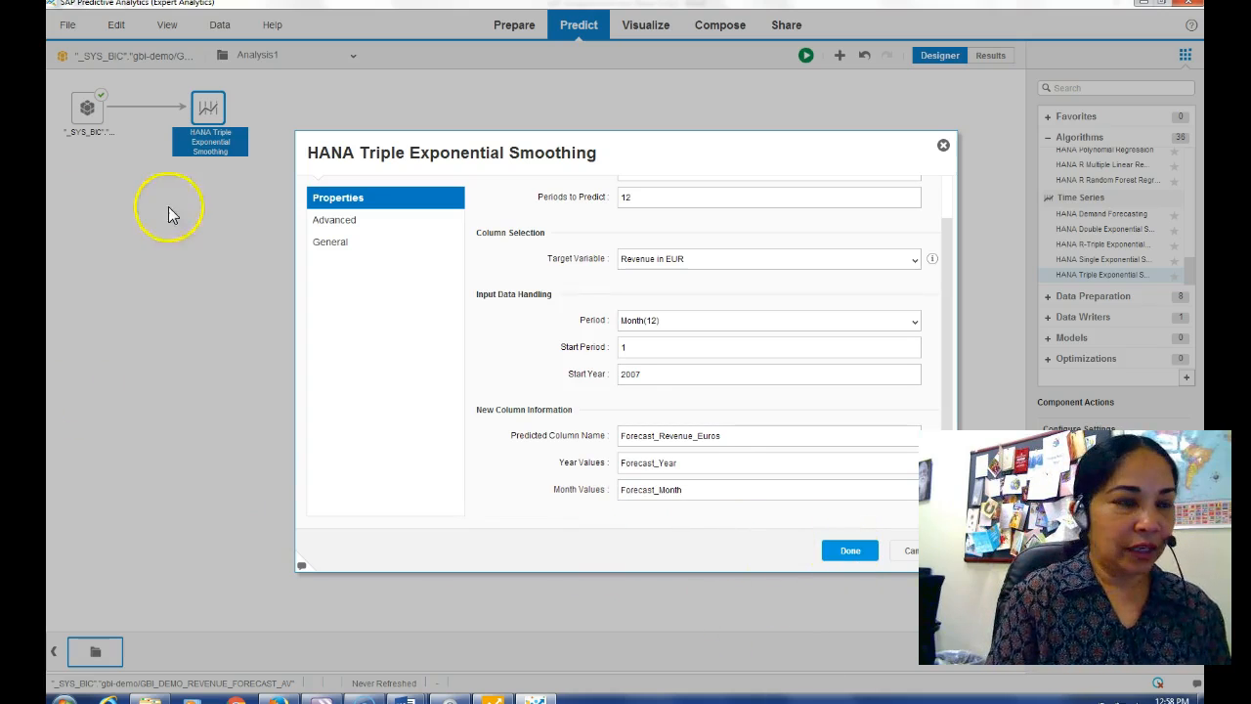
{"action": "left_click", "coordinate": [327, 220]}
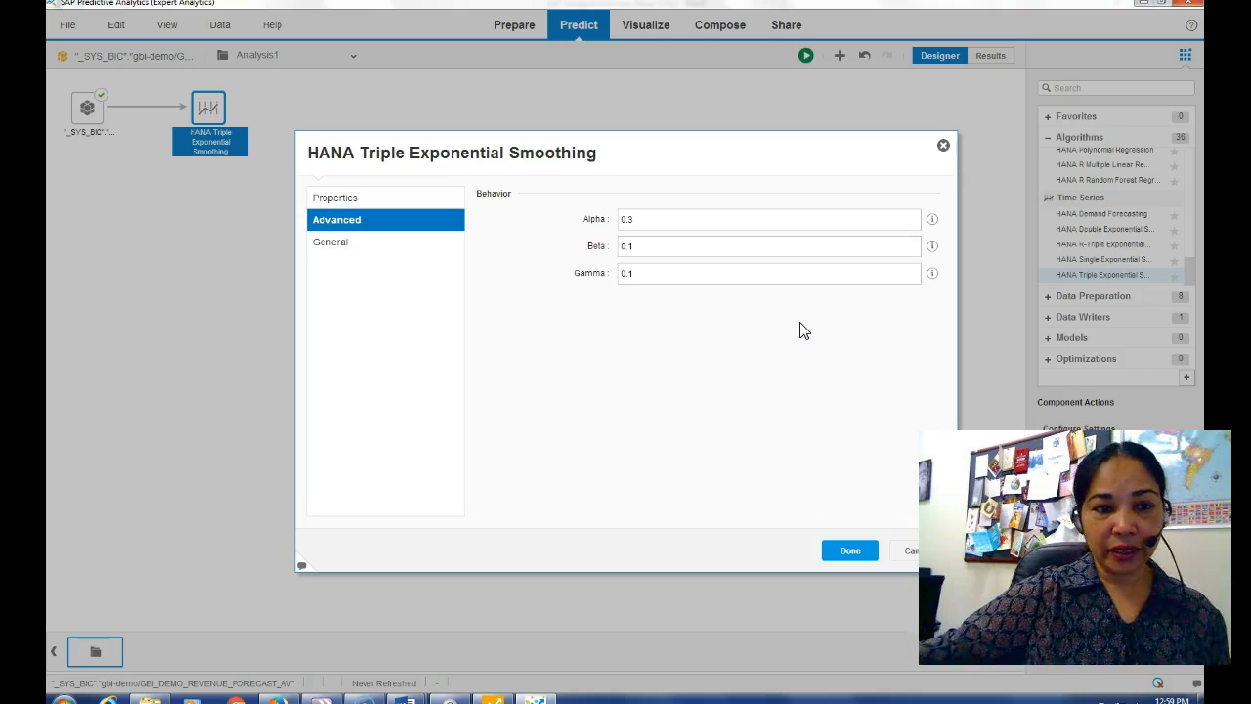
{"action": "left_click", "coordinate": [847, 553]}
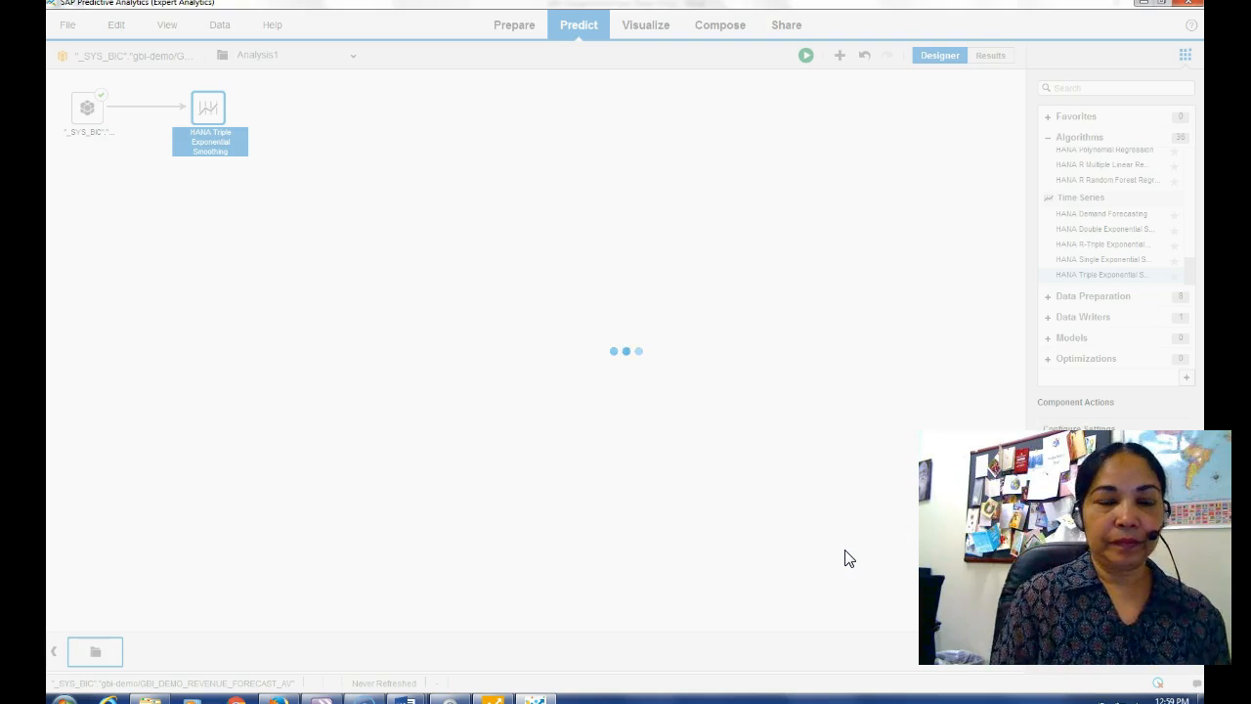
- Add a HANA Writer after the HANA Triple Exponential Smoothing component and set its target schema to GBI_132
{"action": "left_click", "coordinate": [1049, 323]}
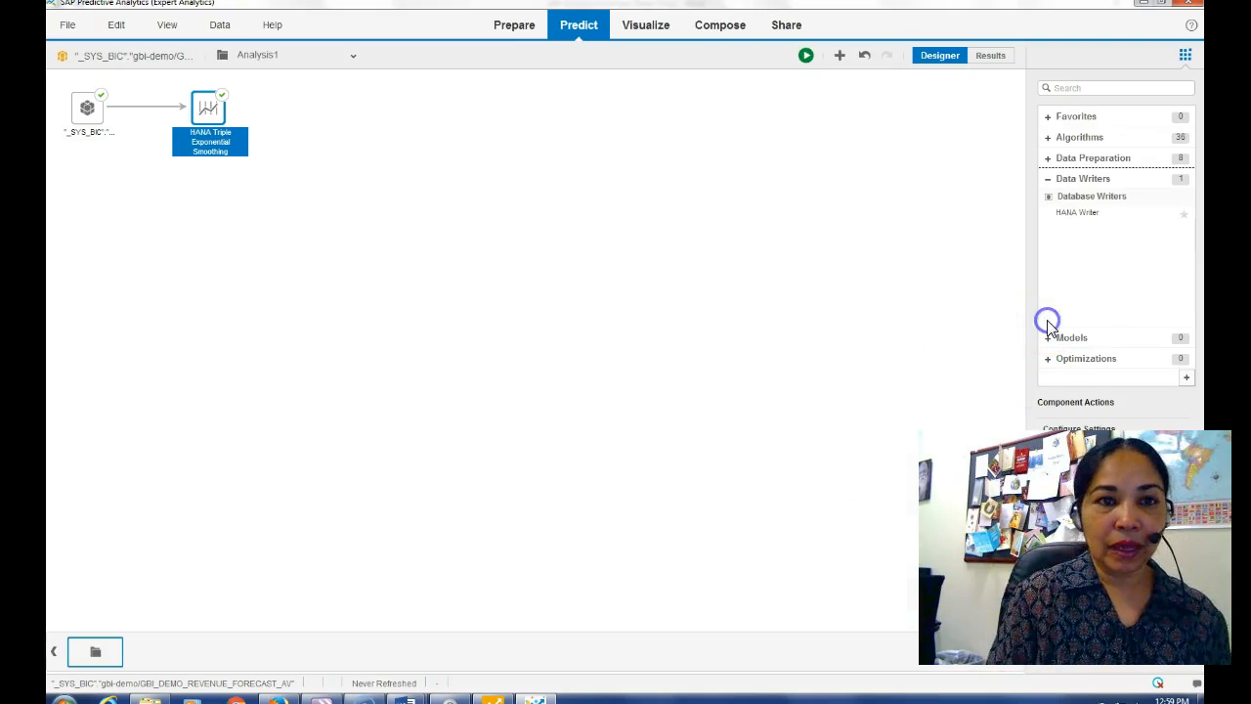
{"action": "double_click", "coordinate": [1079, 215]}
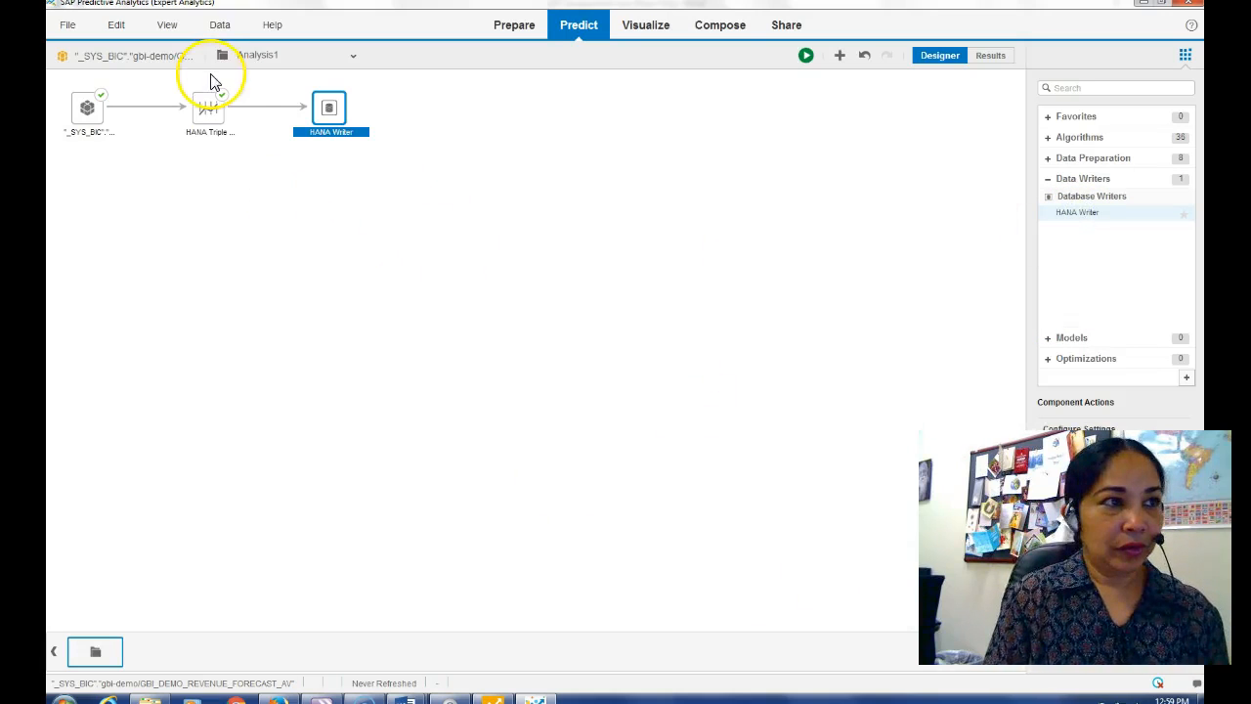
{"action": "right_click", "coordinate": [344, 115]}
{"action": "left_click", "coordinate": [383, 246]}
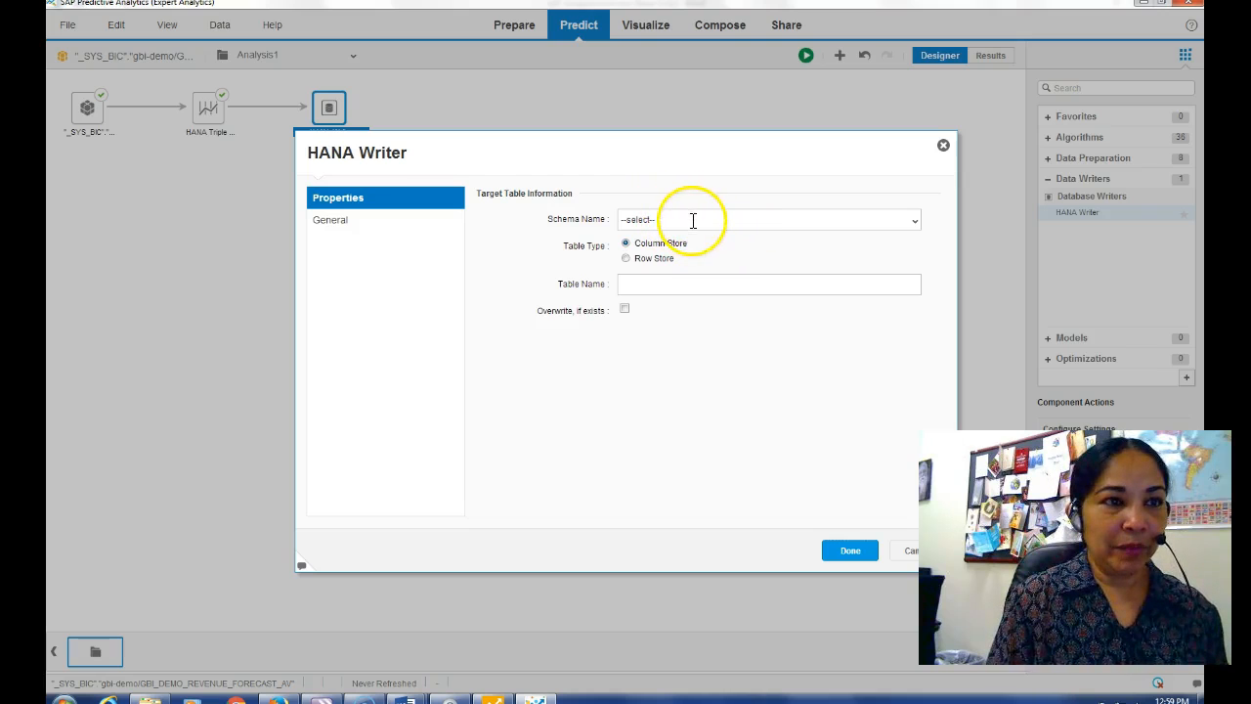
{"action": "left_click", "coordinate": [914, 220]}
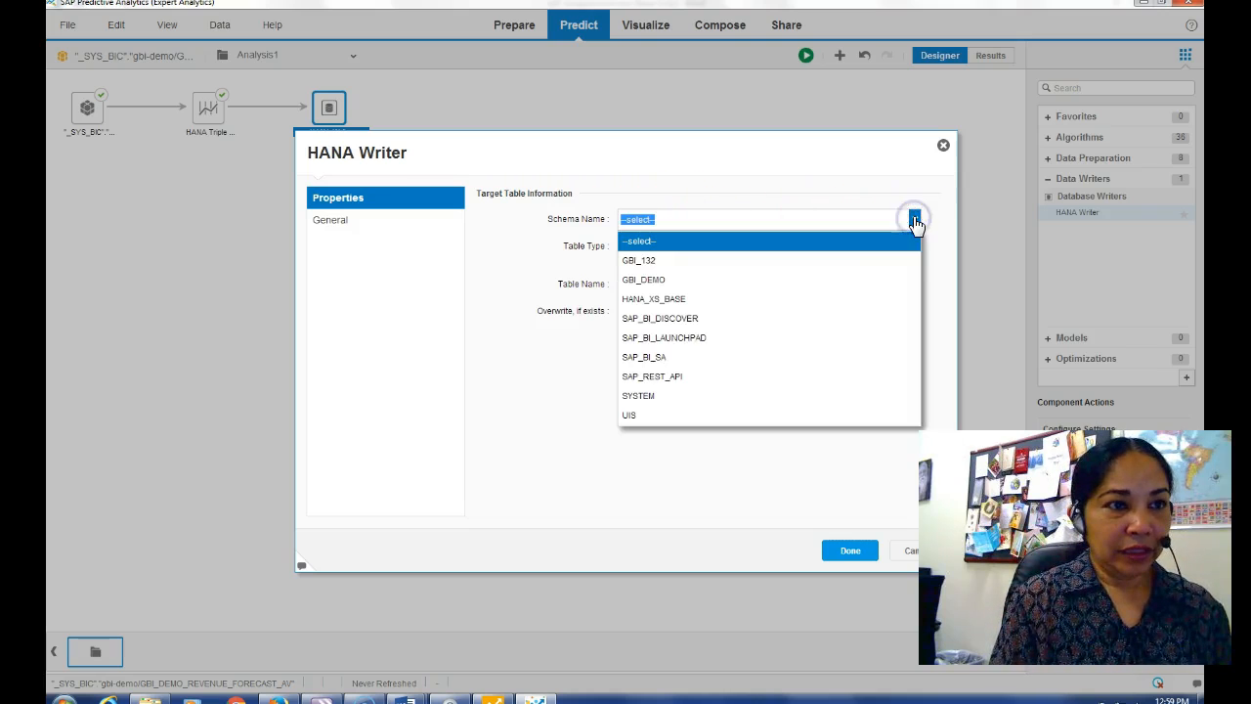
{"action": "left_click", "coordinate": [802, 262]}
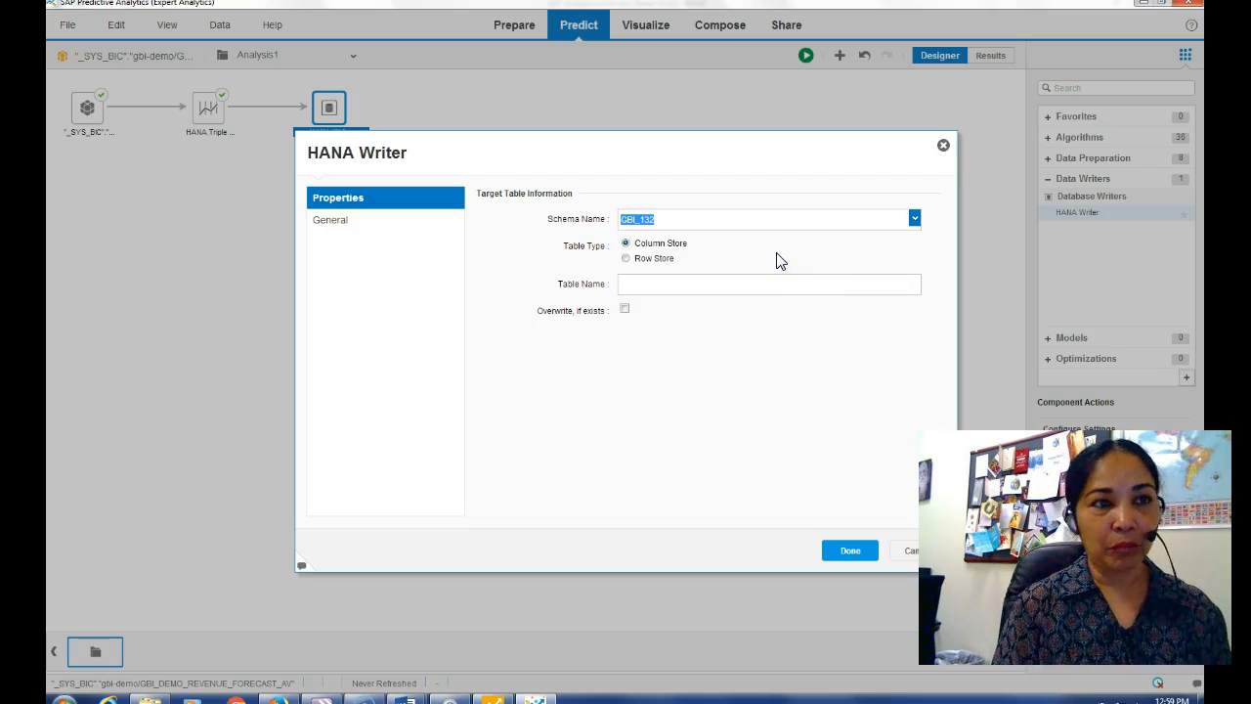
- Name the writer's column store table Forecast_132 and apply the HANA Writer settings
{"action": "left_click", "coordinate": [684, 287]}
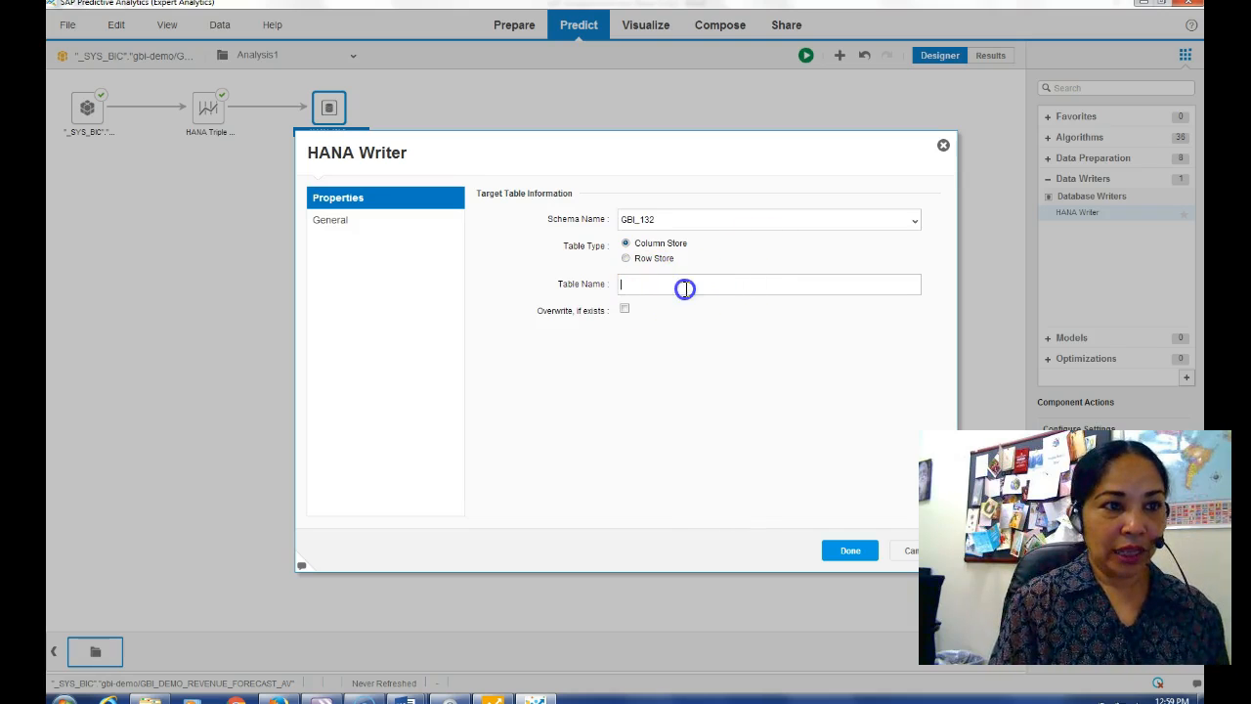
{"action": "type", "text": "Forecase"}
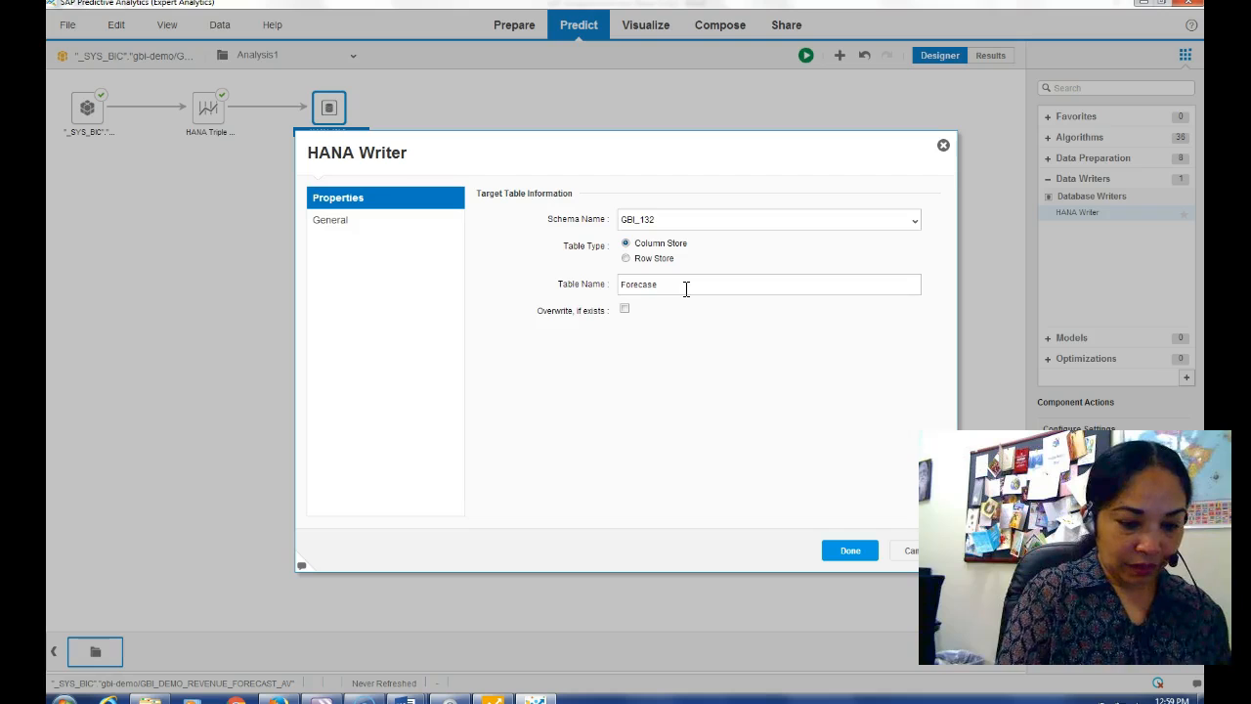
{"action": "key", "text": "BackSpace"}
{"action": "type", "text": "t_132"}
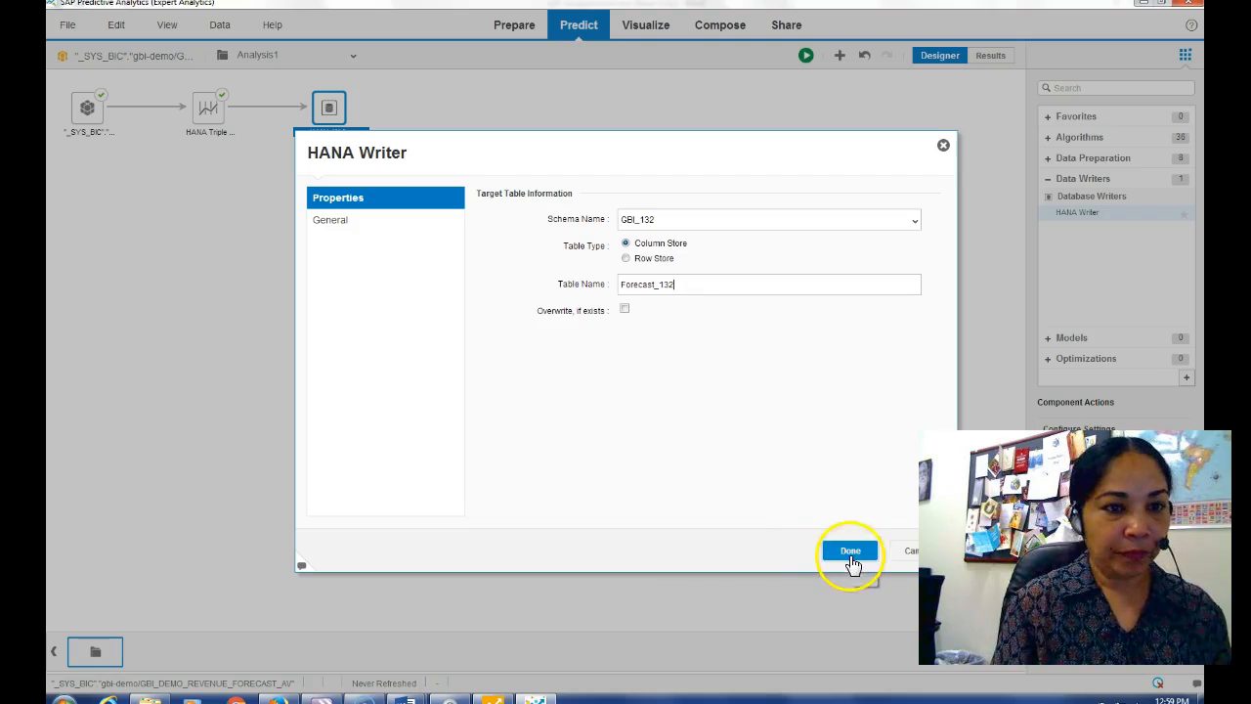
{"action": "left_click", "coordinate": [625, 309]}
{"action": "left_click", "coordinate": [625, 310]}
{"action": "left_click", "coordinate": [849, 552]}
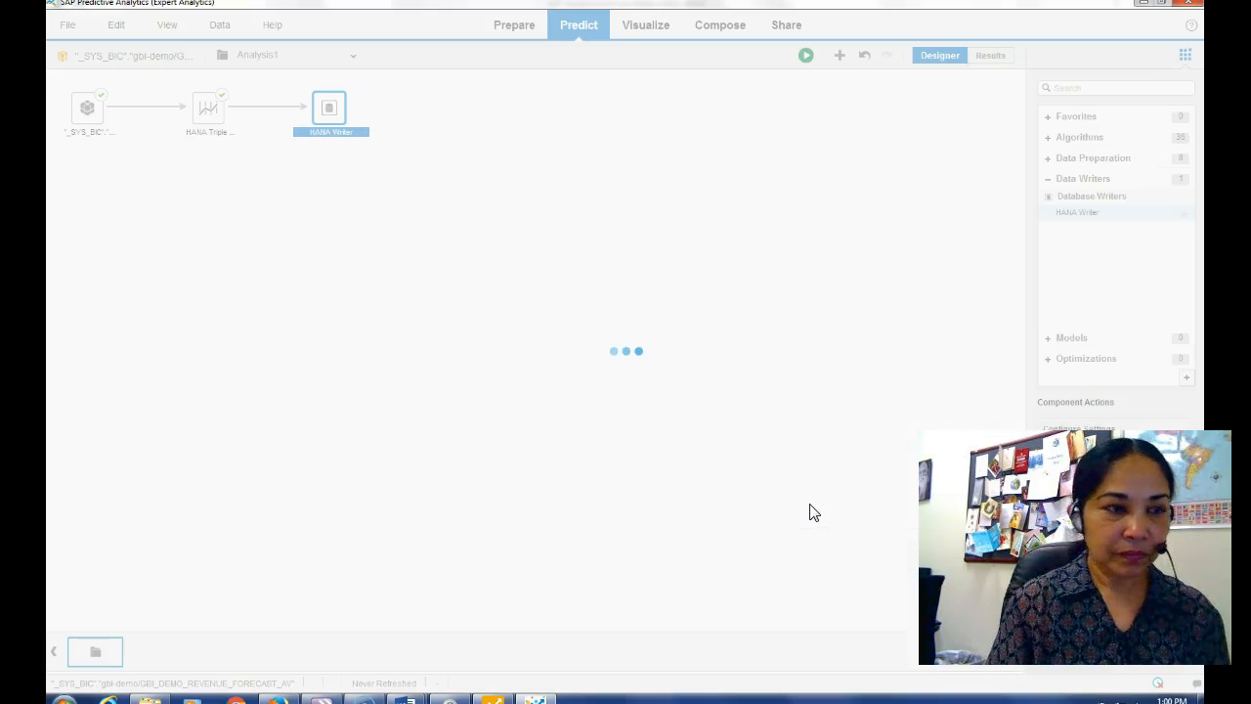
- Run the analysis and switch to its results view
{"action": "left_click", "coordinate": [806, 56]}
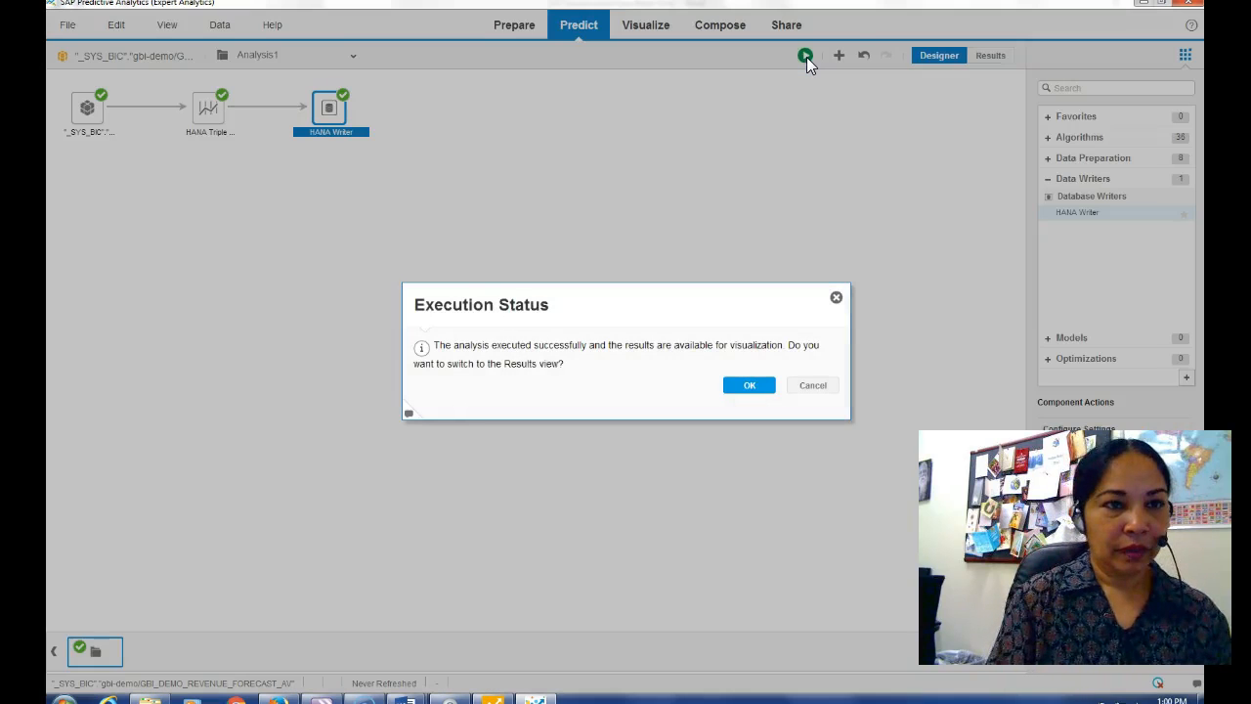
{"action": "left_click", "coordinate": [754, 384]}
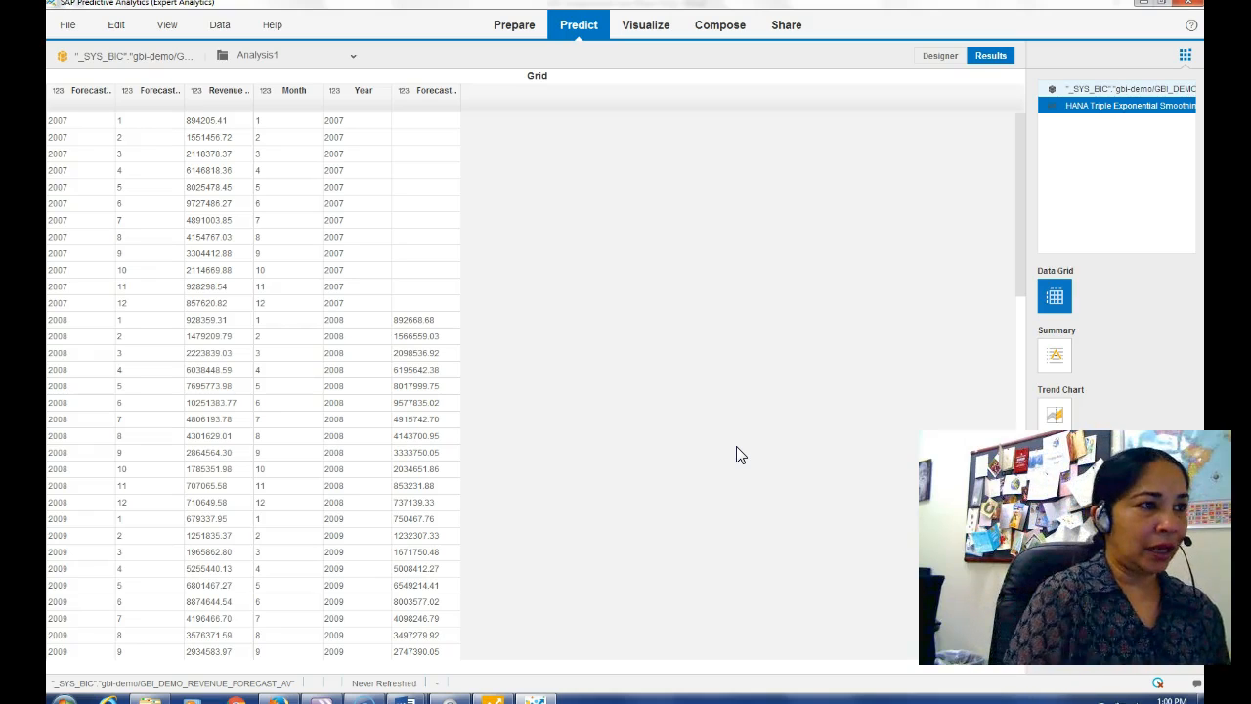
- Examine the forecast year and month columns against the original month and year columns for the 2007 rows of the results grid
{"action": "left_click", "coordinate": [68, 124]}
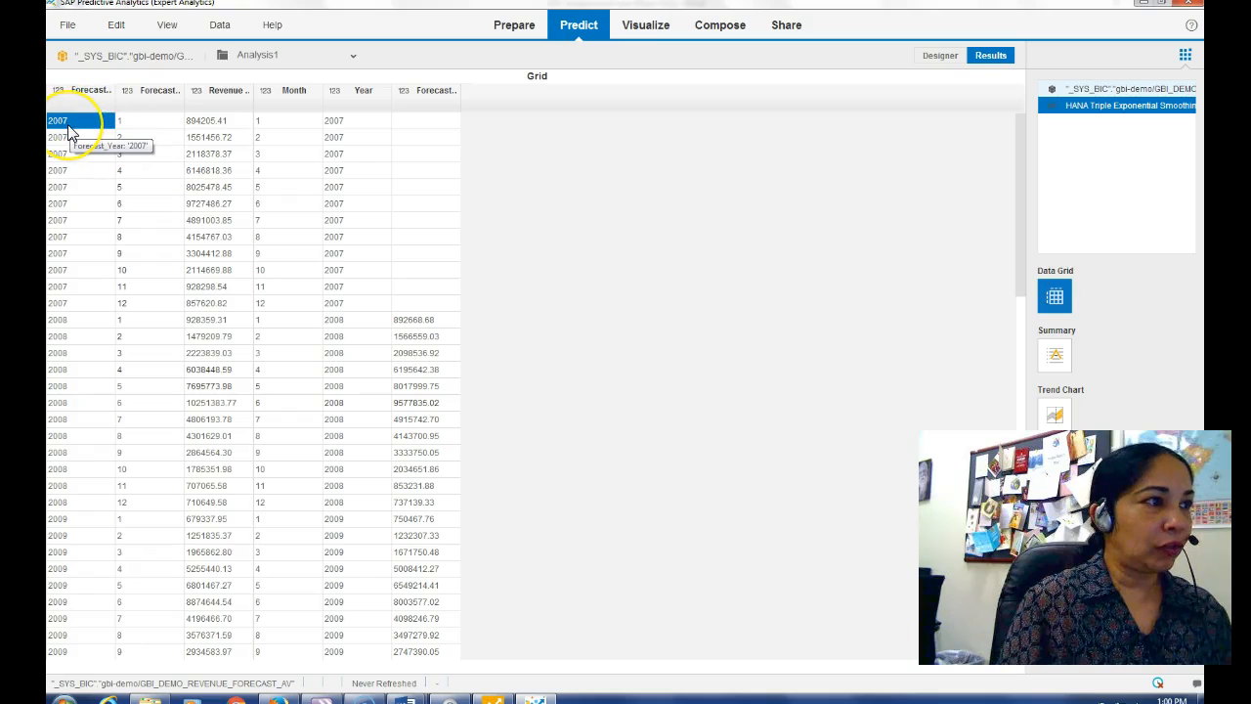
{"action": "left_click", "coordinate": [127, 124]}
{"action": "left_click", "coordinate": [293, 124]}
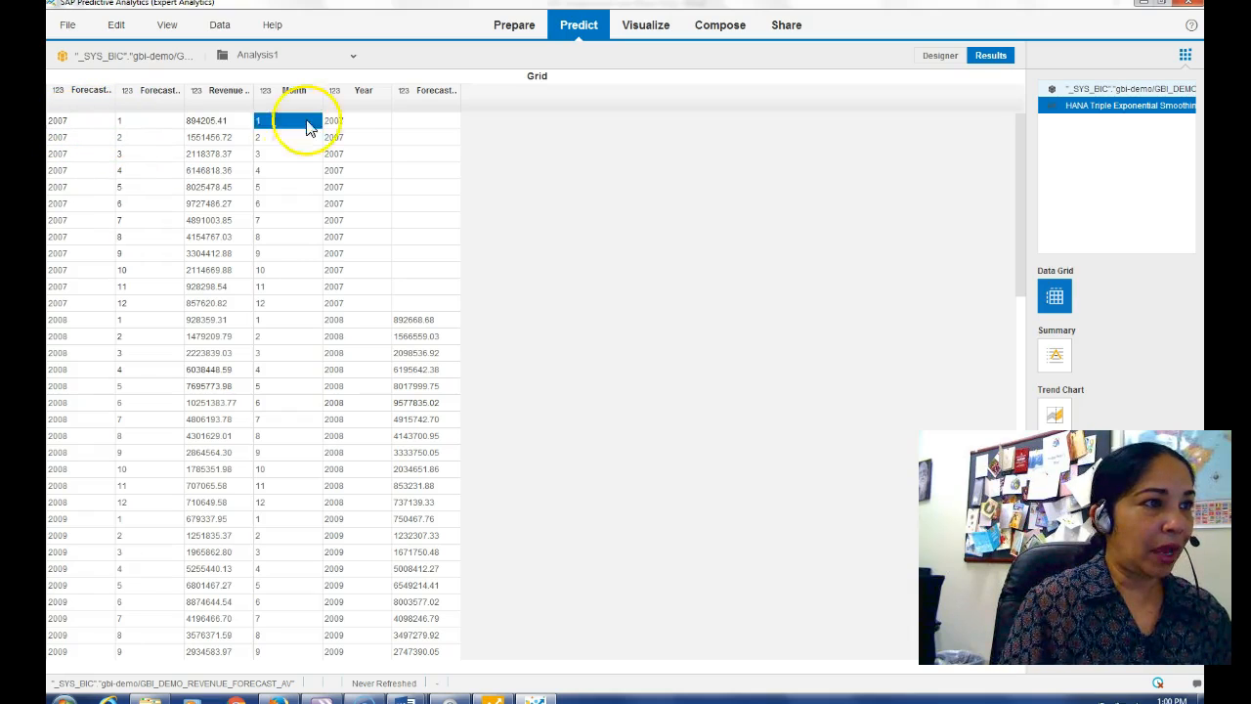
{"action": "left_click", "coordinate": [352, 124]}
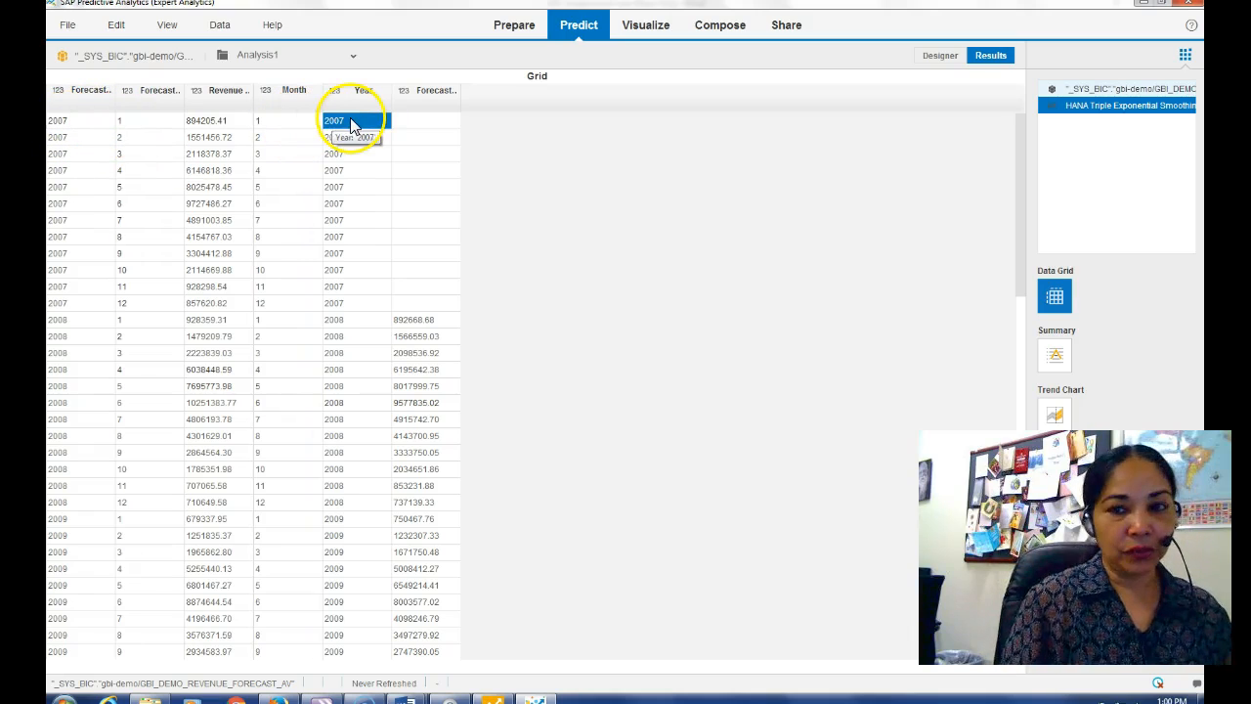
{"action": "left_click", "coordinate": [373, 205]}
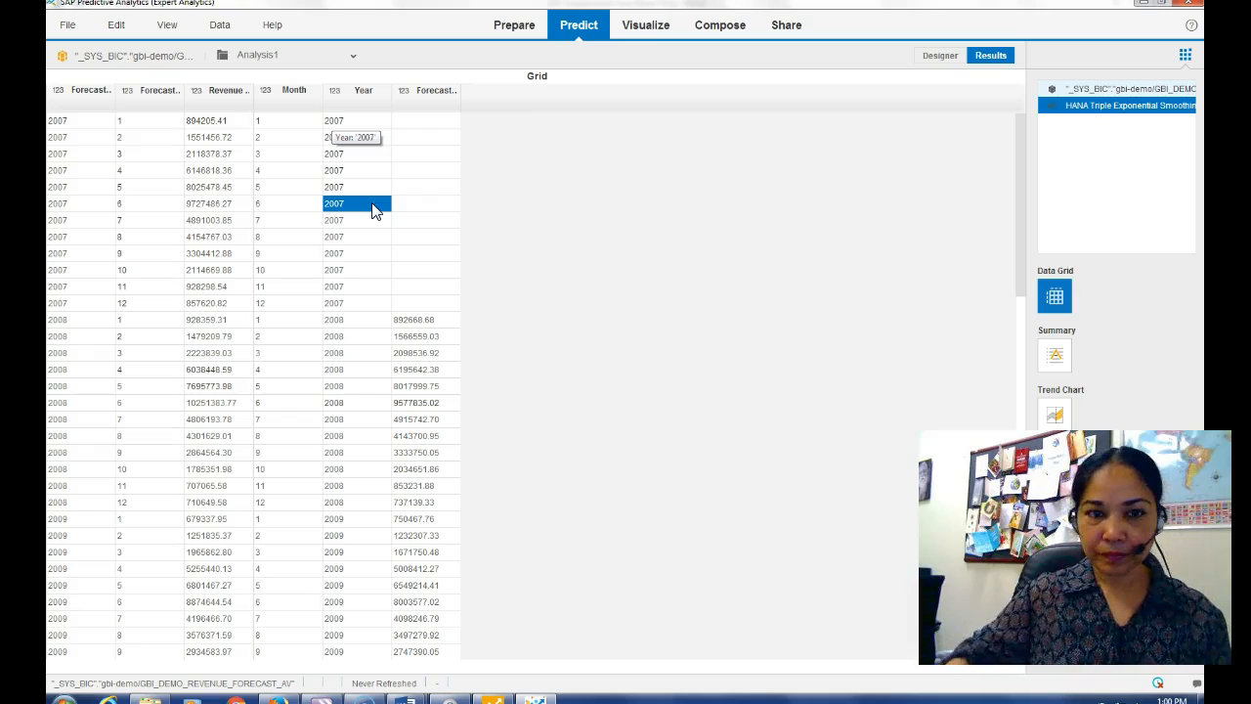
{"action": "left_click", "coordinate": [69, 668]}
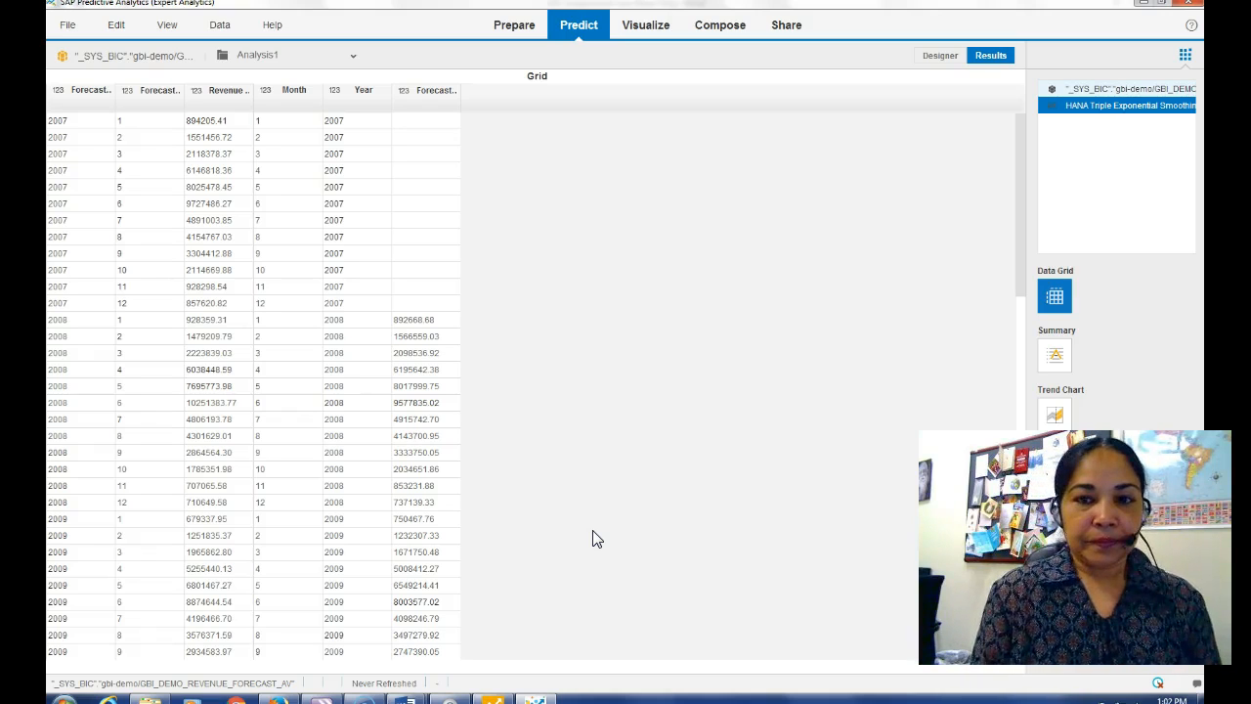
- Compare the 2007 revenue rows with the actual and forecast revenue of early 2008 in the results grid
{"action": "left_click", "coordinate": [293, 335]}
{"action": "left_click", "coordinate": [220, 220]}
{"action": "left_click", "coordinate": [209, 137]}
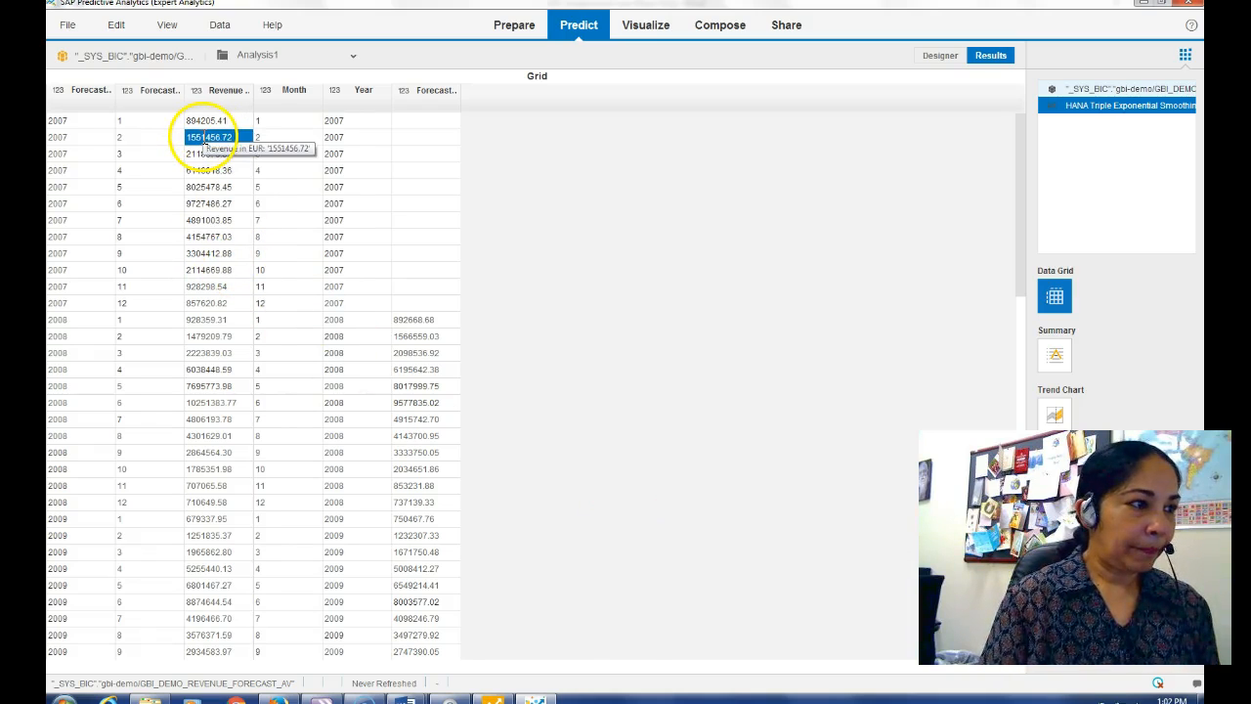
{"action": "left_click", "coordinate": [284, 333]}
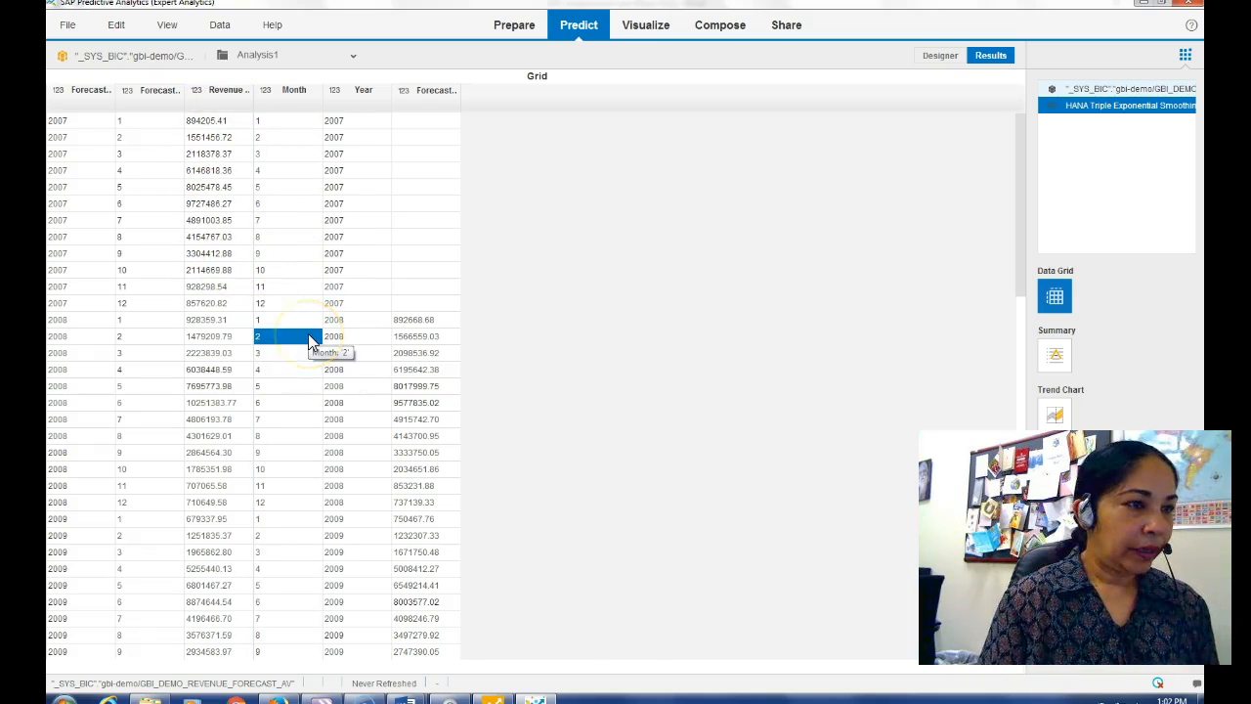
{"action": "left_click", "coordinate": [430, 321]}
{"action": "left_click", "coordinate": [101, 336]}
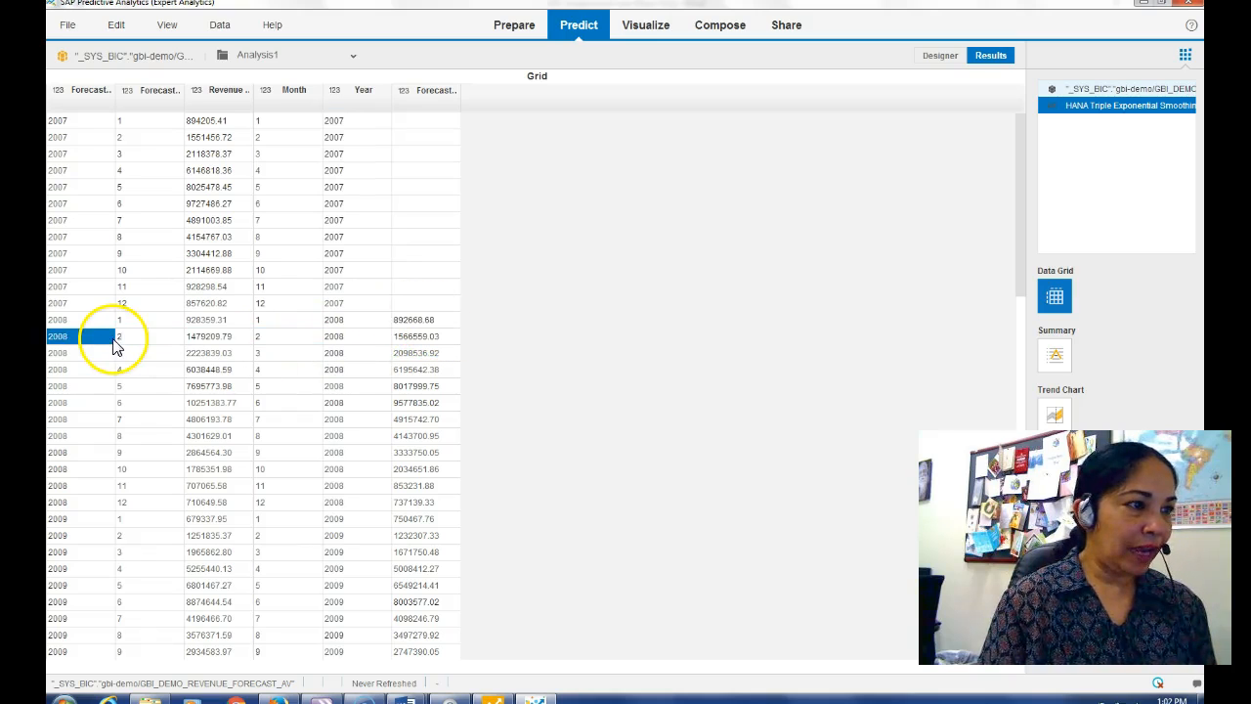
{"action": "left_click", "coordinate": [159, 339]}
{"action": "left_click", "coordinate": [203, 338]}
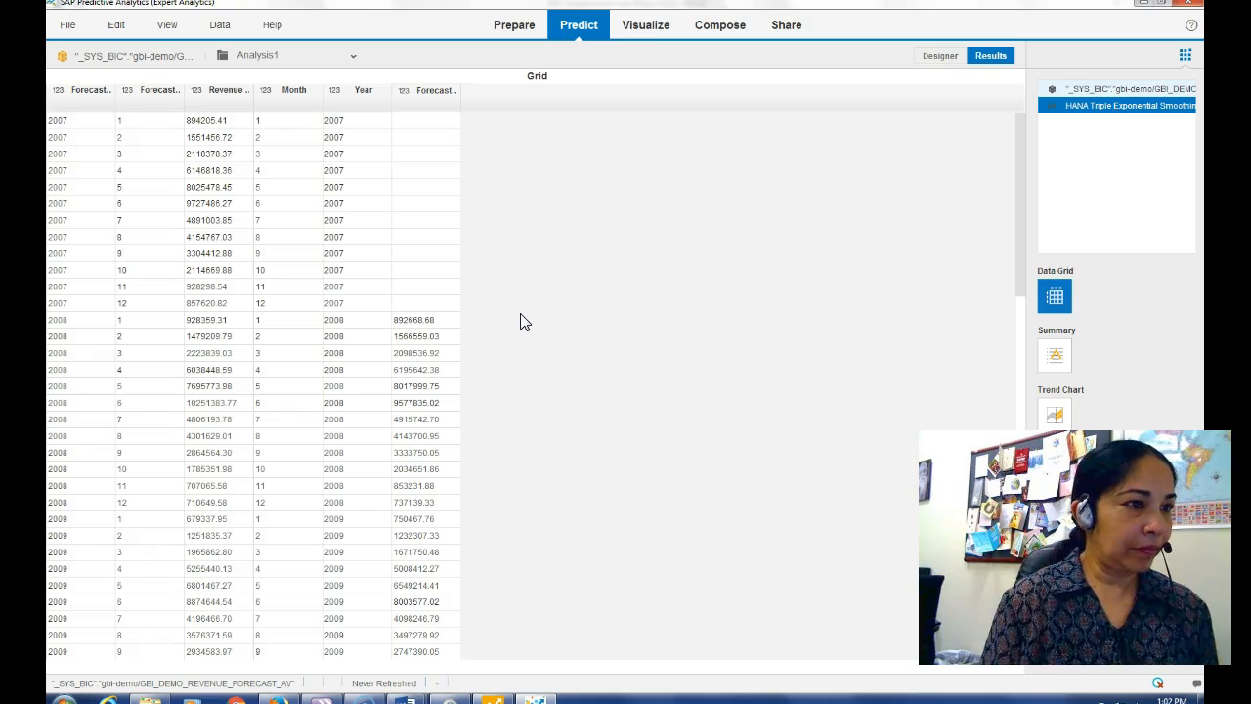
{"action": "left_click", "coordinate": [422, 319]}
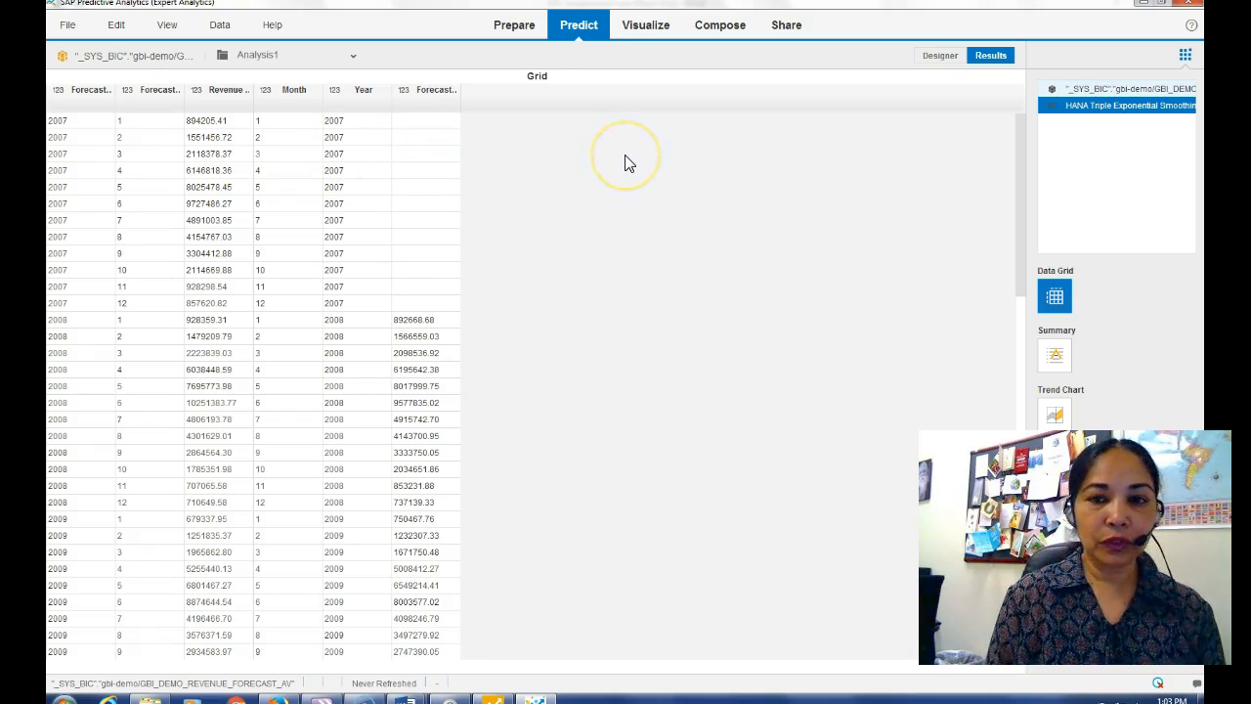
{"action": "left_click", "coordinate": [626, 179]}
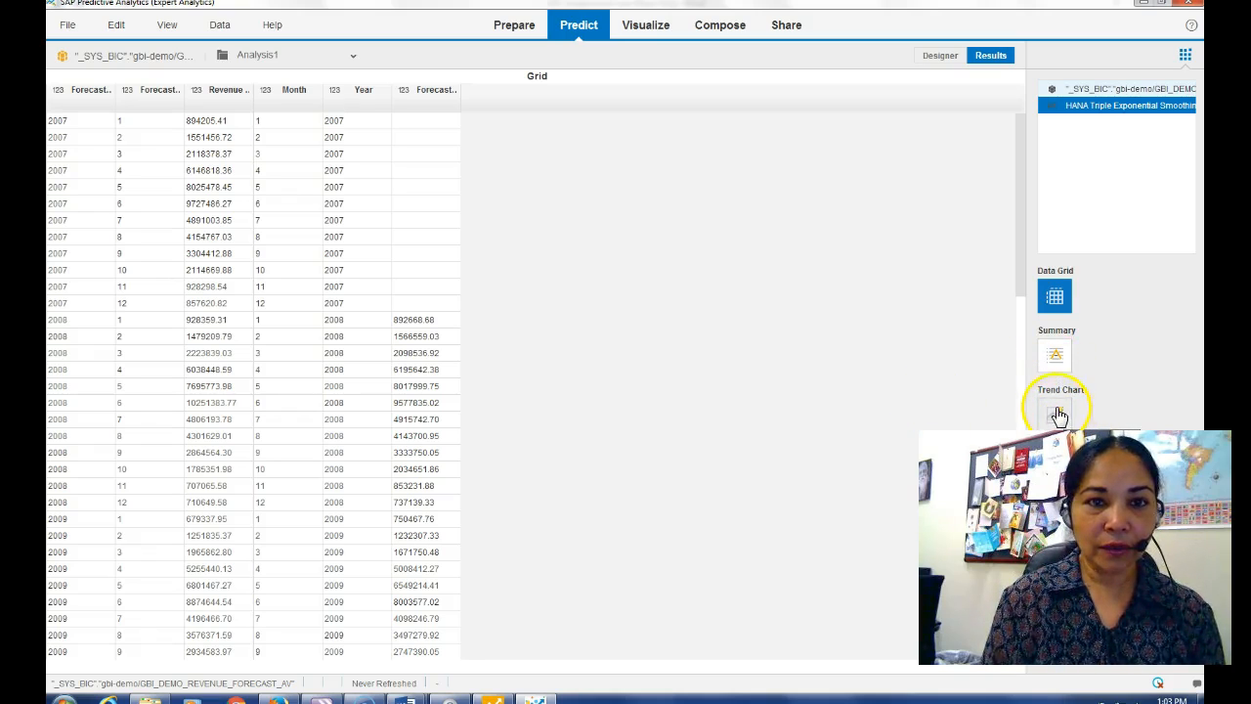
- View the algorithm summary, and compare actual with forecast revenue across the years in the trend chart
{"action": "left_click", "coordinate": [1056, 360]}
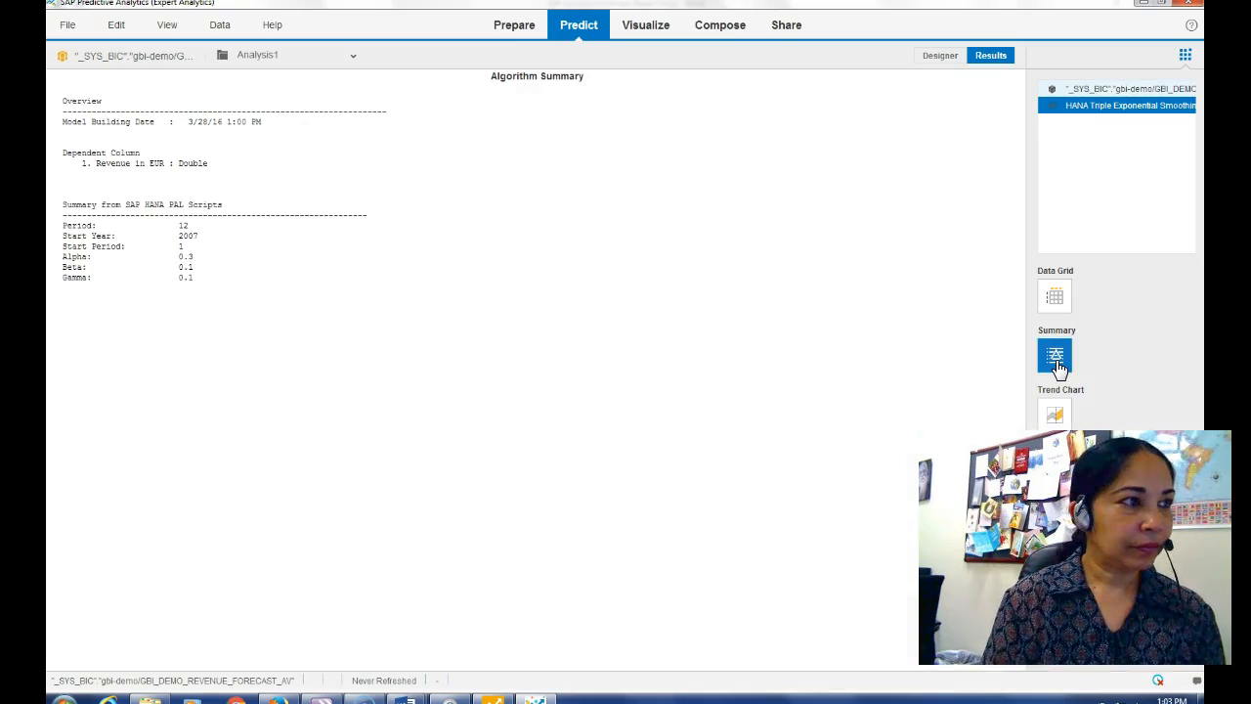
{"action": "left_click", "coordinate": [1056, 410]}
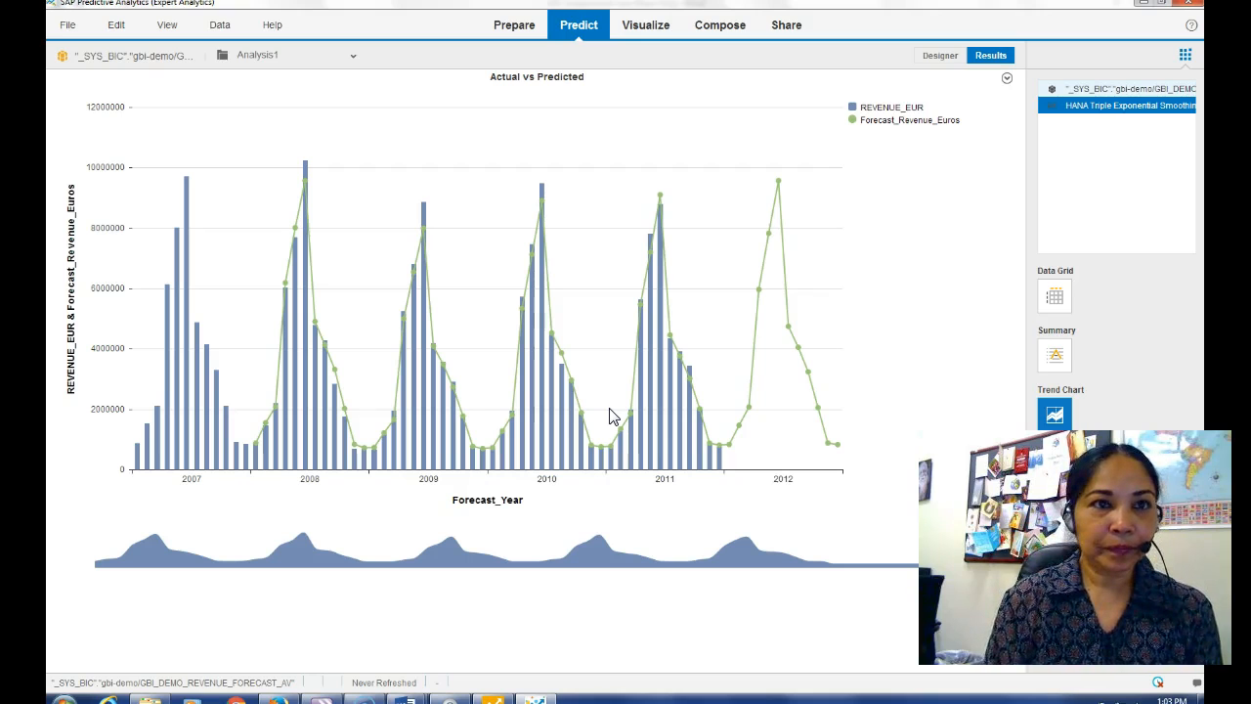
{"action": "left_click", "coordinate": [855, 121]}
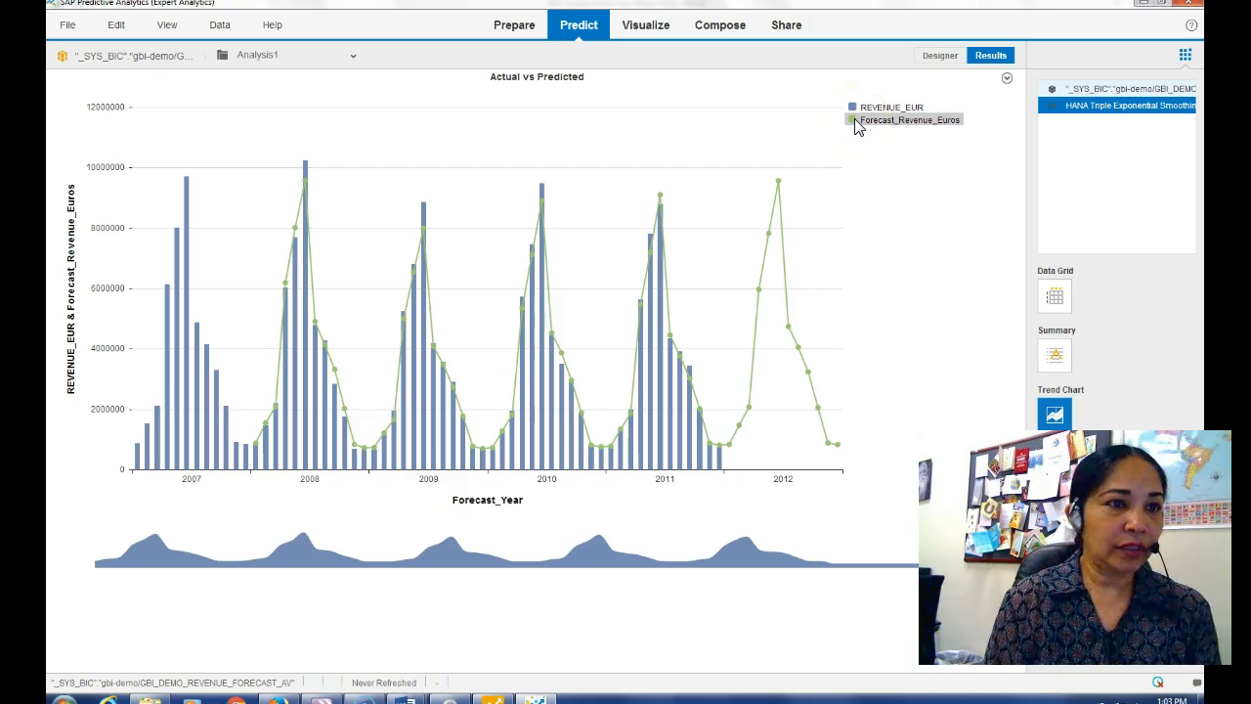
{"action": "left_click", "coordinate": [591, 161]}
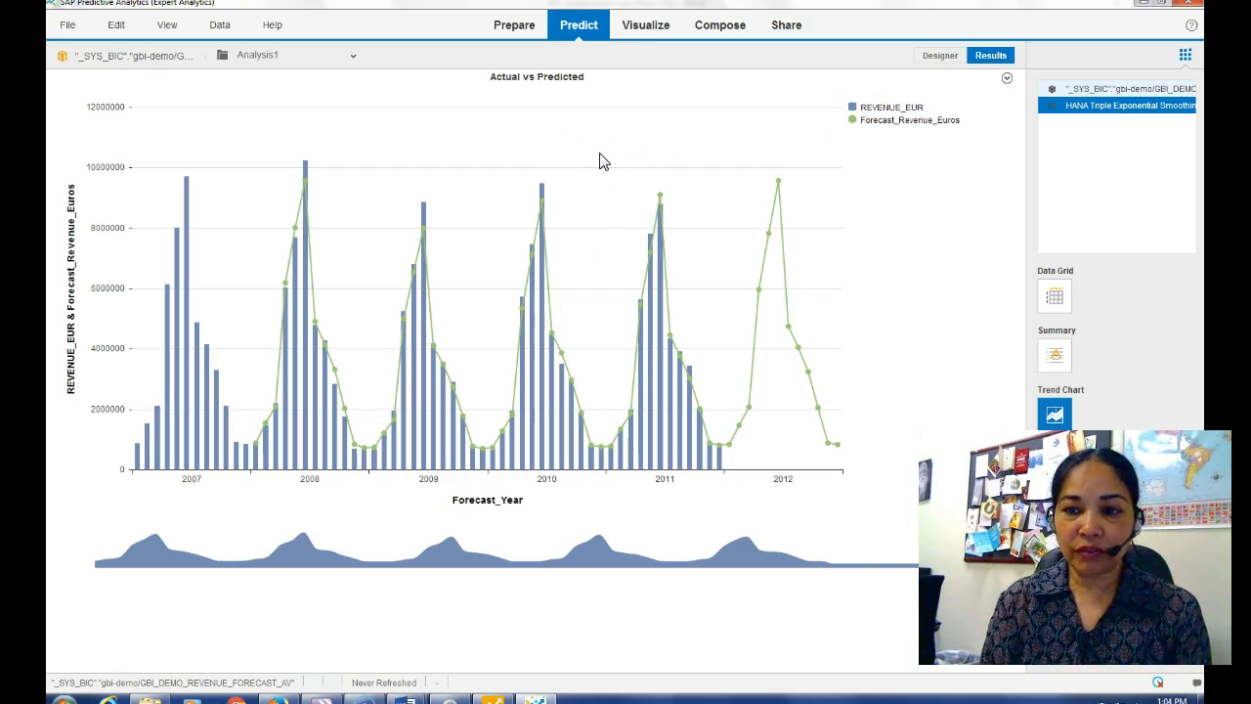
{"action": "mouse_move", "coordinate": [307, 413]}
{"action": "left_mouse_down"}
{"action": "mouse_move", "coordinate": [224, 446]}
{"action": "mouse_move", "coordinate": [182, 433]}
{"action": "mouse_move", "coordinate": [679, 442]}
{"action": "left_mouse_up"}
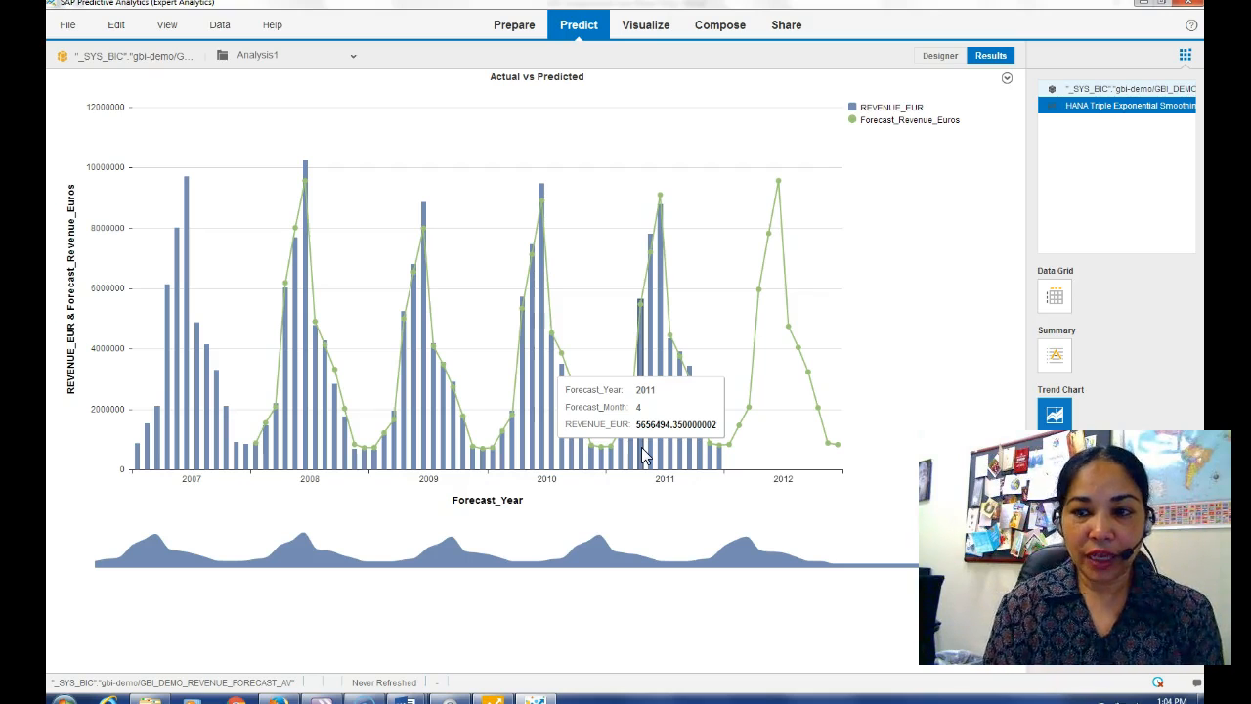
{"action": "mouse_move", "coordinate": [644, 456]}
{"action": "left_mouse_down"}
{"action": "mouse_move", "coordinate": [361, 400]}
{"action": "mouse_move", "coordinate": [327, 372]}
{"action": "mouse_move", "coordinate": [633, 353]}
{"action": "left_mouse_up"}
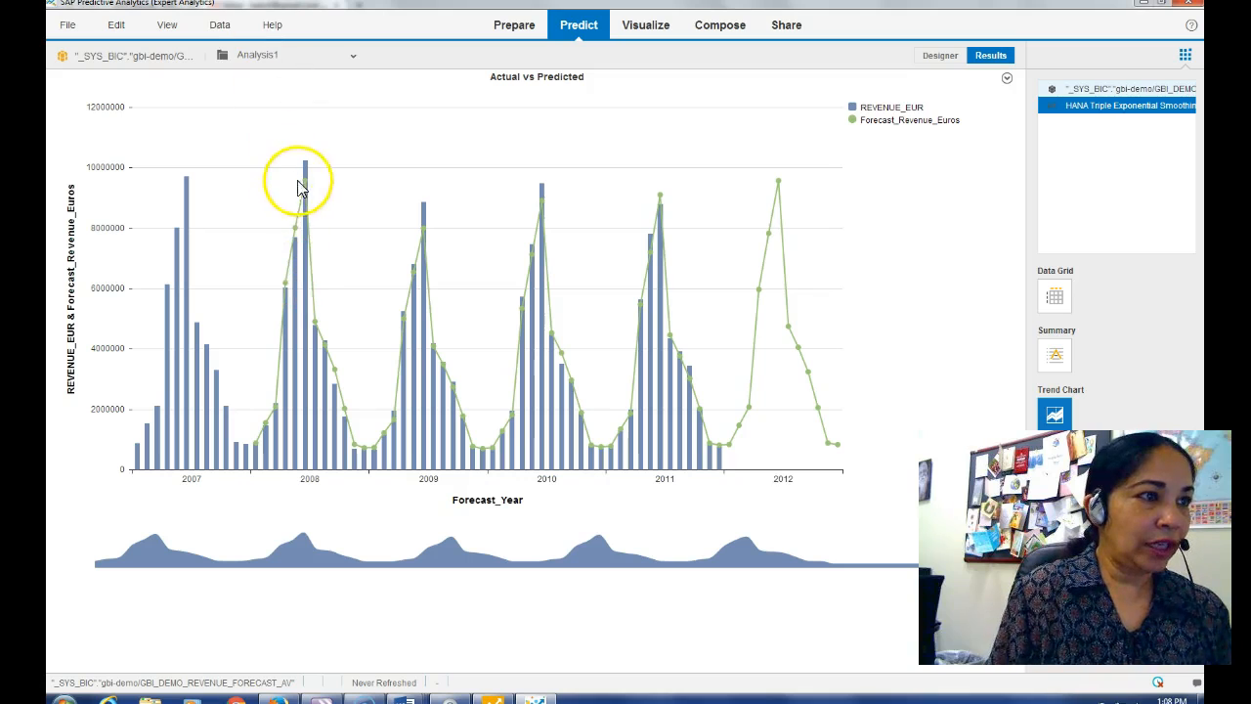
- Compare the actual and forecast June revenue peaks of 2008, 2009 and 2010 in the trend chart
{"action": "mouse_move", "coordinate": [308, 188]}
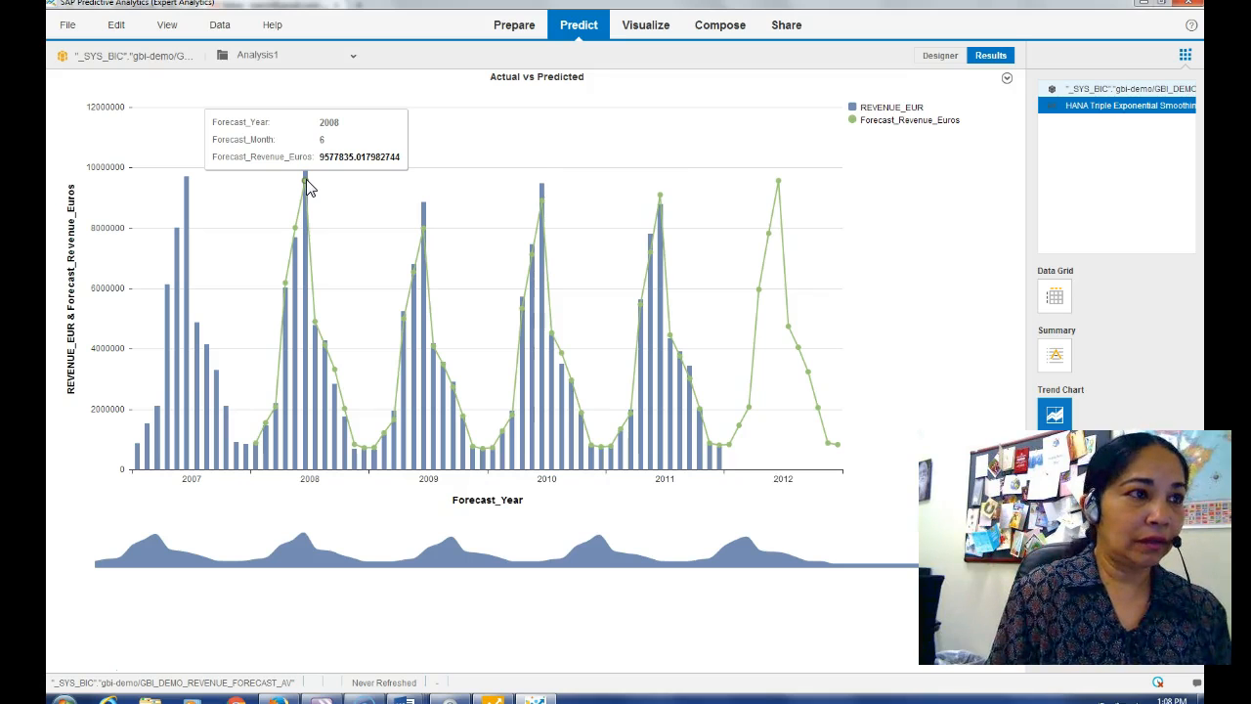
{"action": "left_click", "coordinate": [305, 167]}
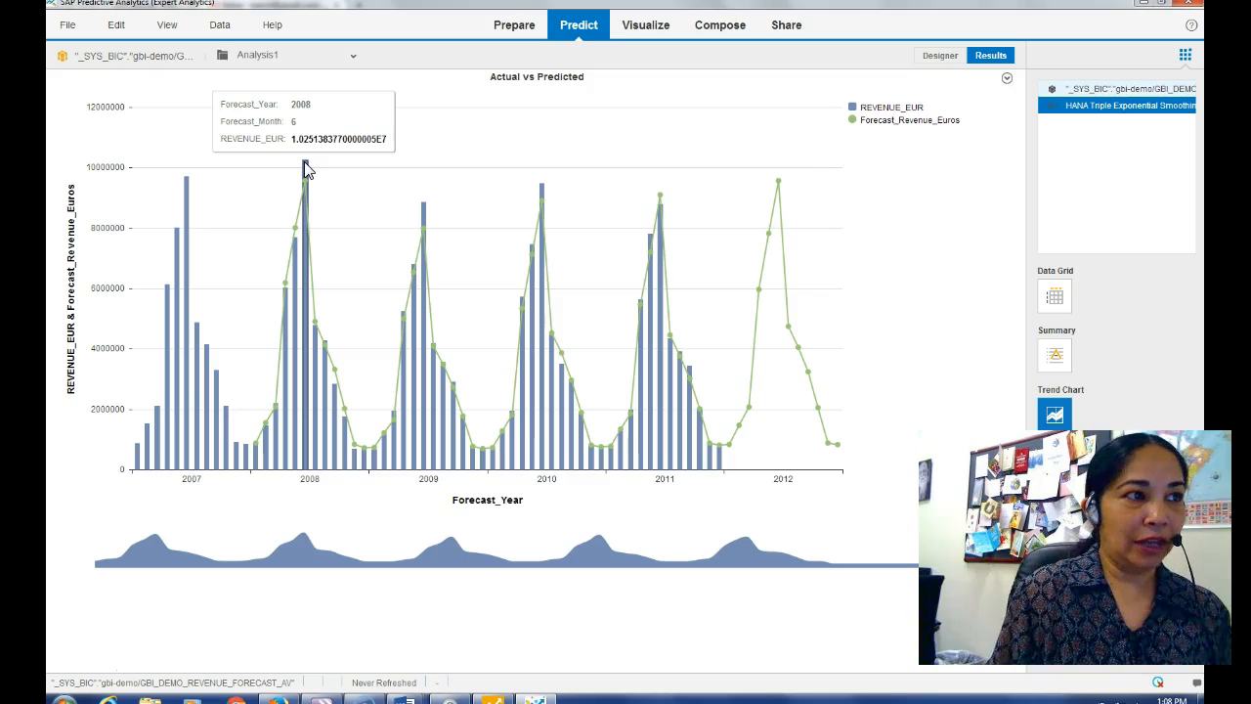
{"action": "left_click", "coordinate": [306, 168]}
{"action": "left_click", "coordinate": [426, 209]}
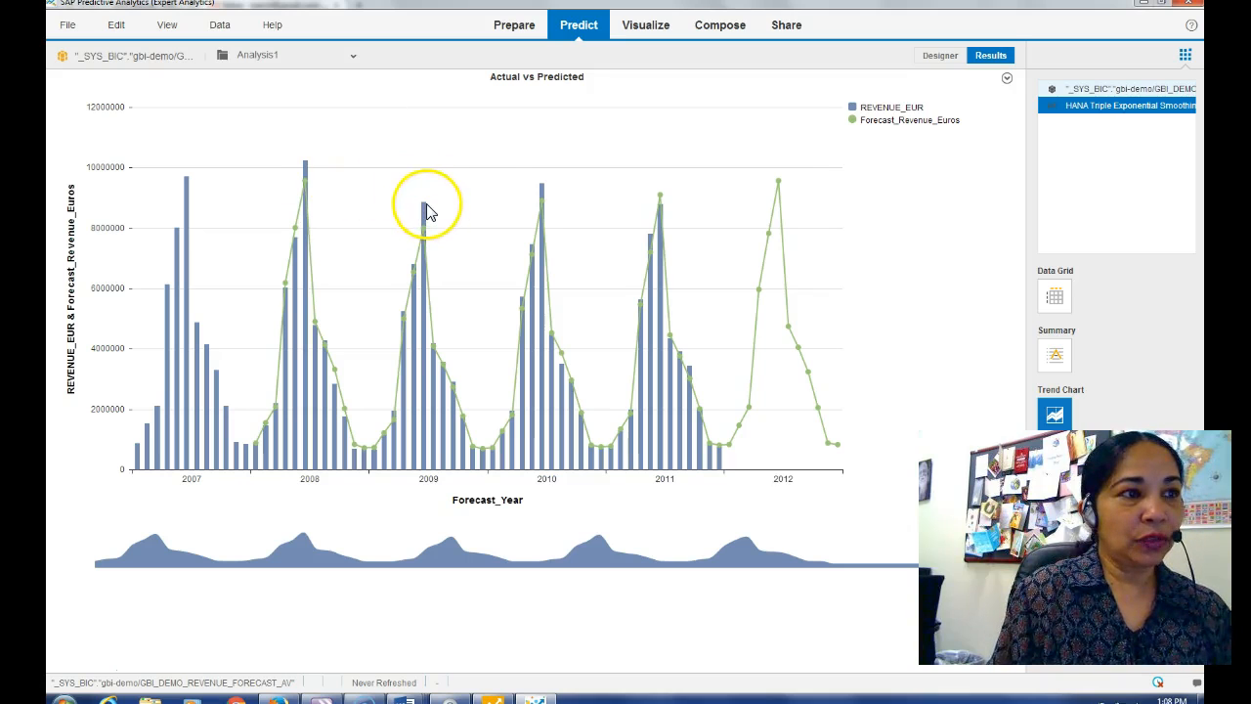
{"action": "left_click", "coordinate": [422, 225]}
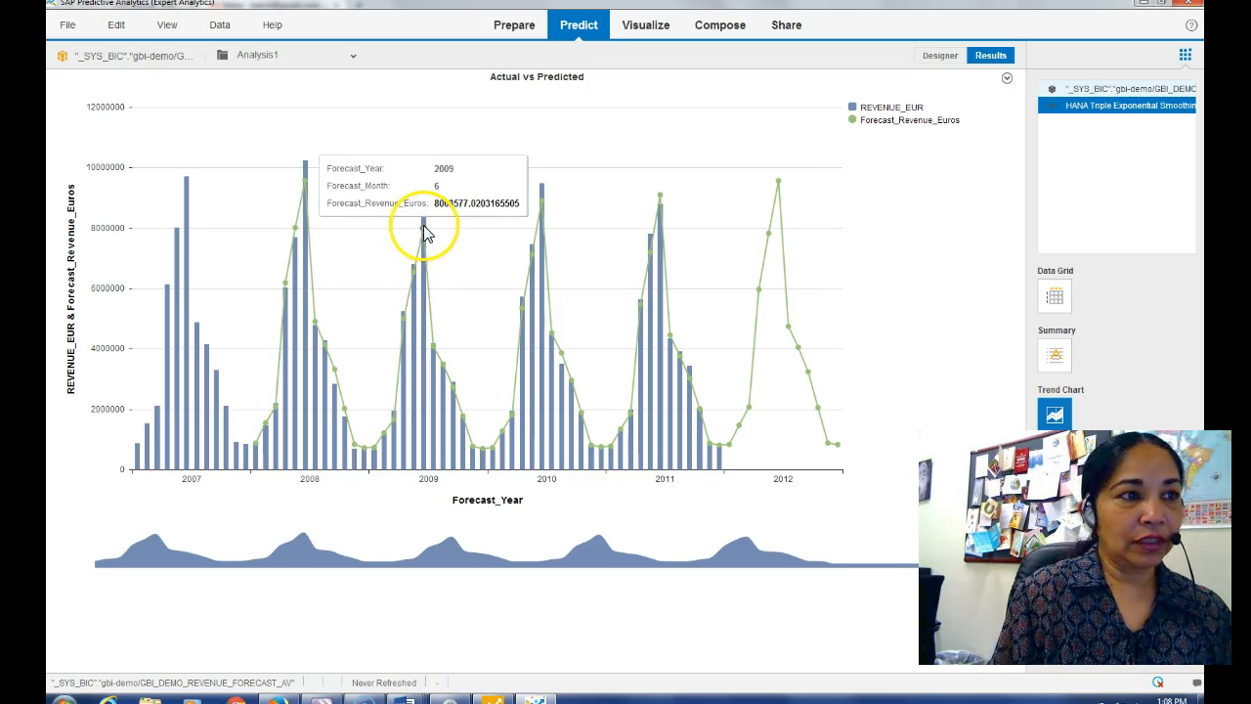
{"action": "left_click", "coordinate": [544, 205]}
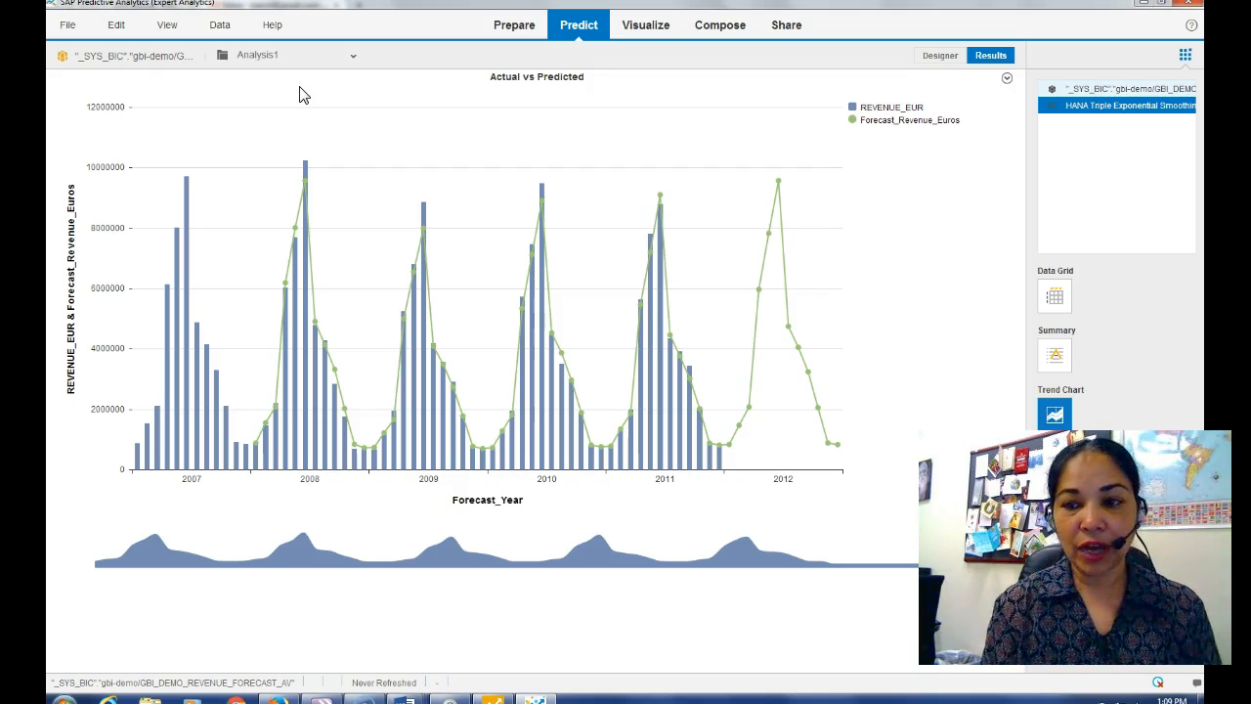
- Save the document locally under the name Forecast_132
{"action": "left_click", "coordinate": [67, 24]}
{"action": "left_click", "coordinate": [77, 137]}
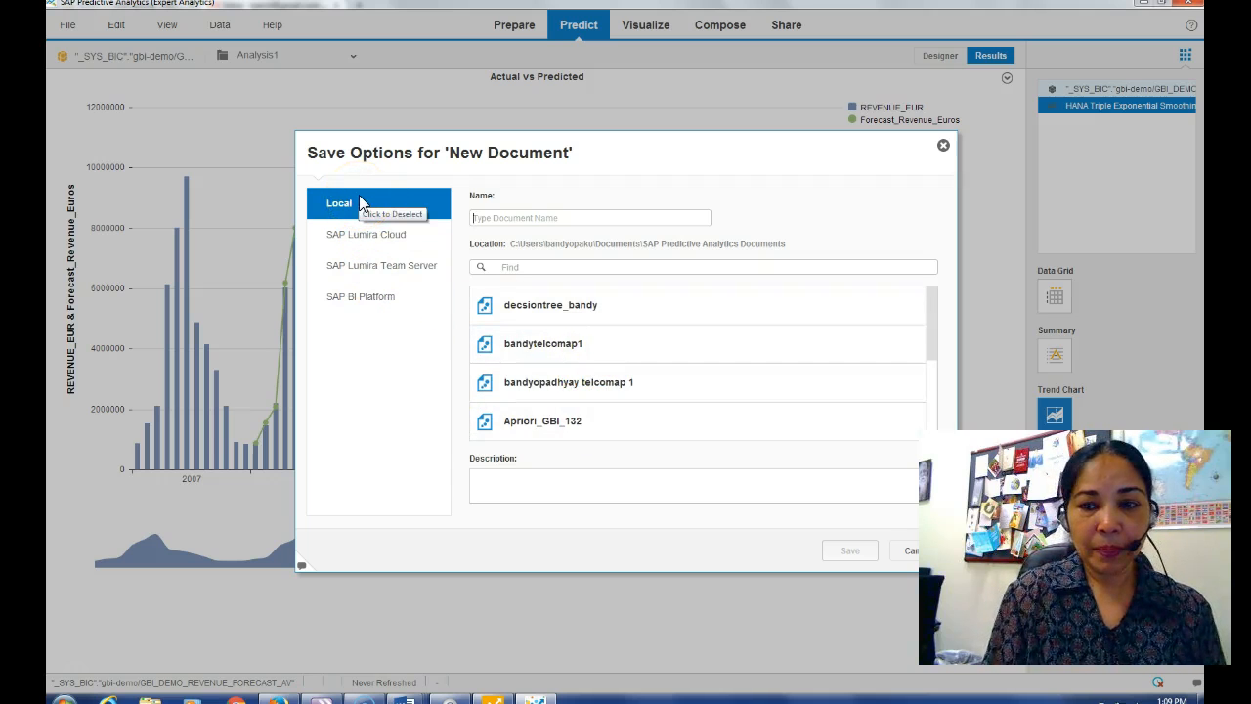
{"action": "left_click", "coordinate": [475, 217]}
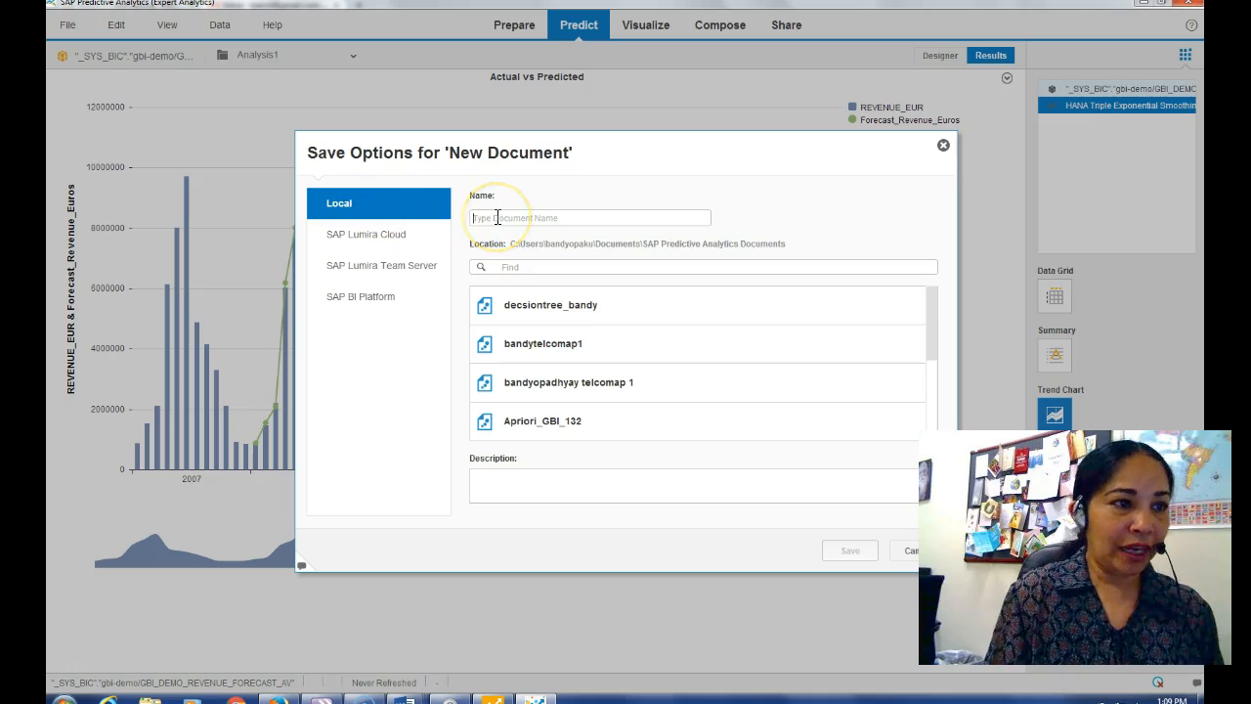
{"action": "type", "text": "Forecast_"}
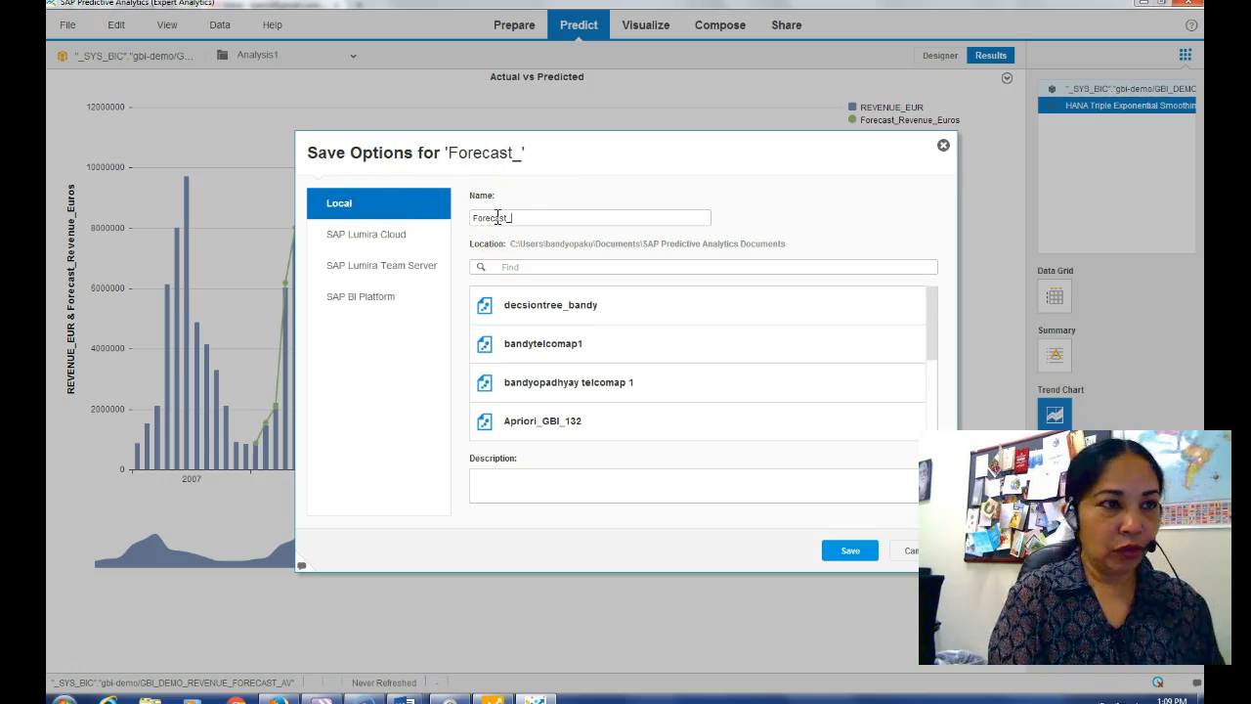
{"action": "type", "text": "132"}
{"action": "left_click", "coordinate": [850, 567]}
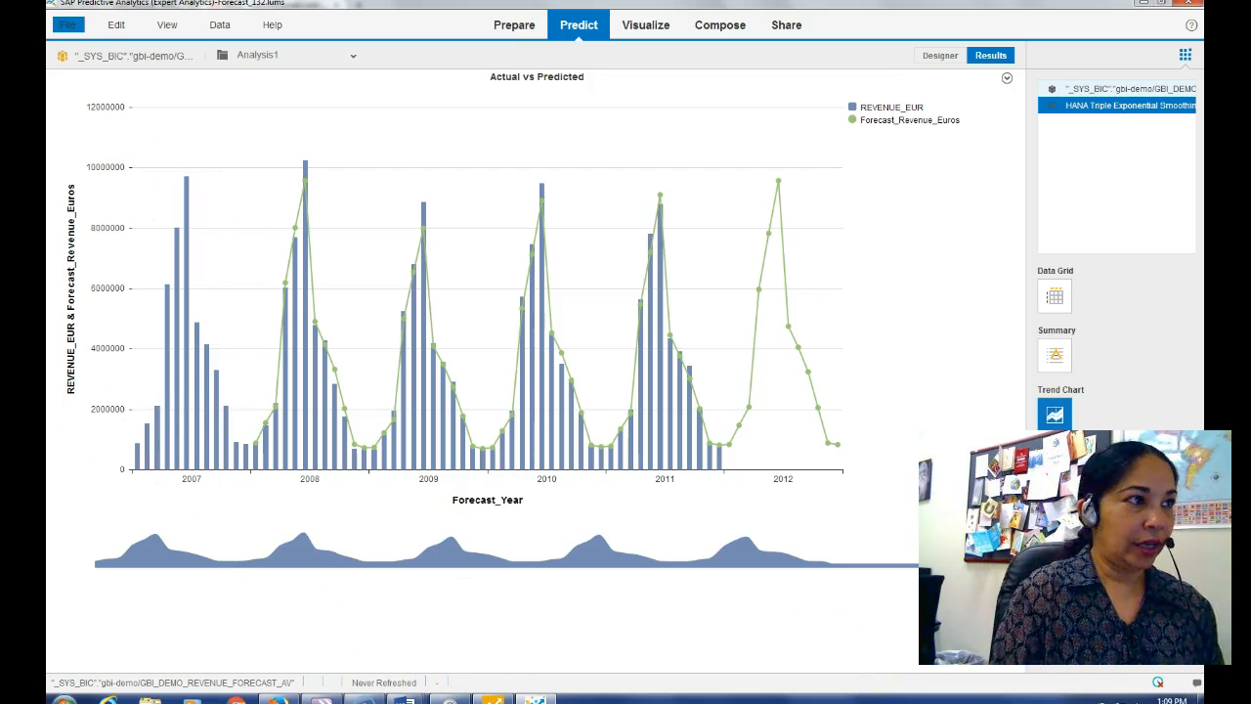
{"action": "left_click", "coordinate": [67, 25]}
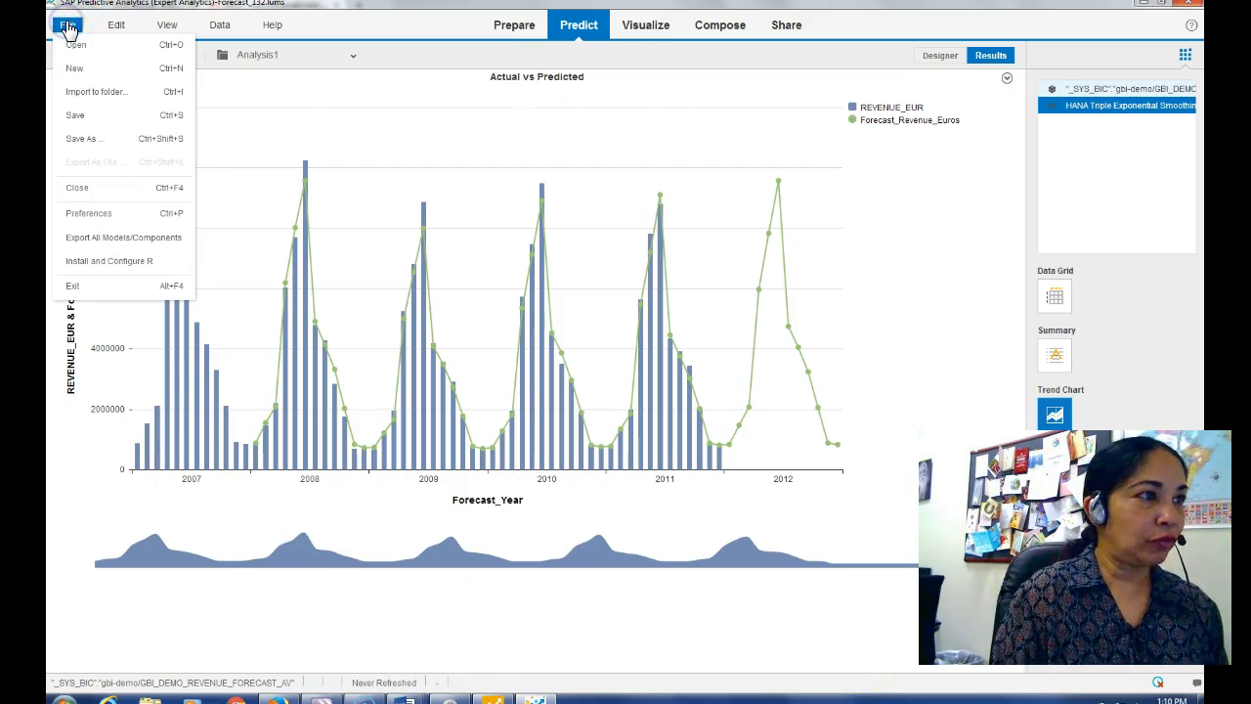
{"action": "left_click", "coordinate": [437, 23]}
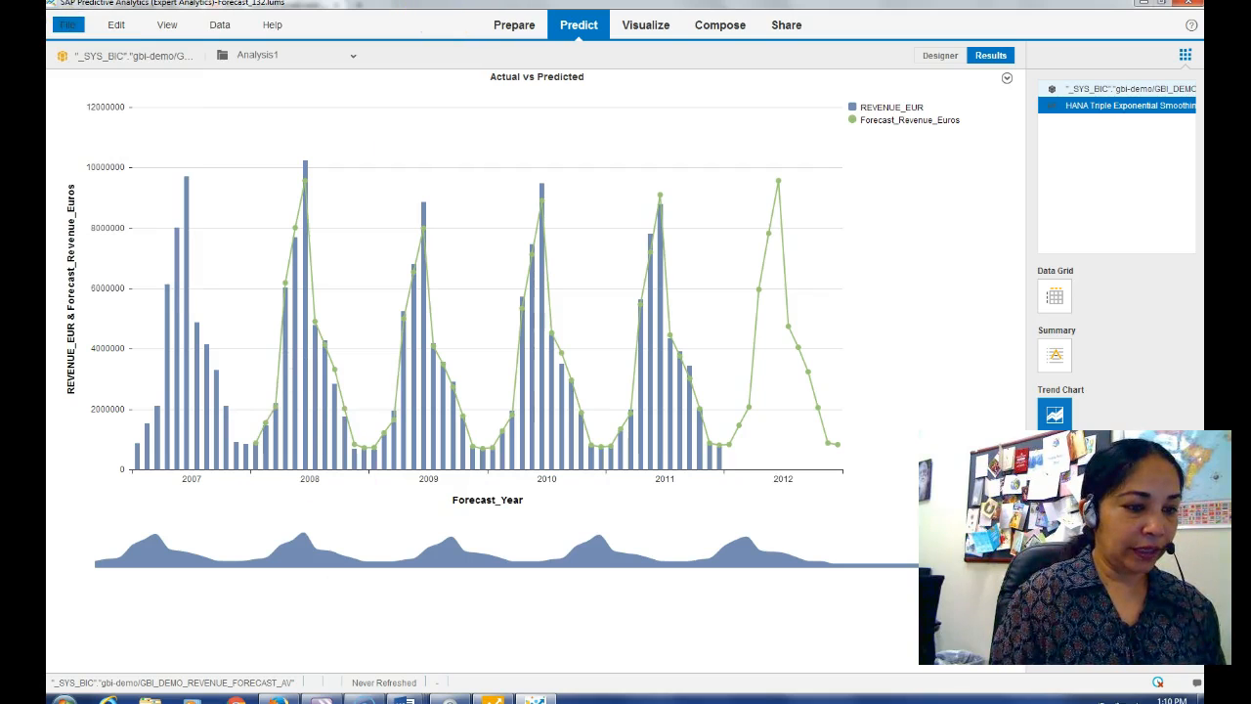
{"action": "left_click", "coordinate": [499, 699]}
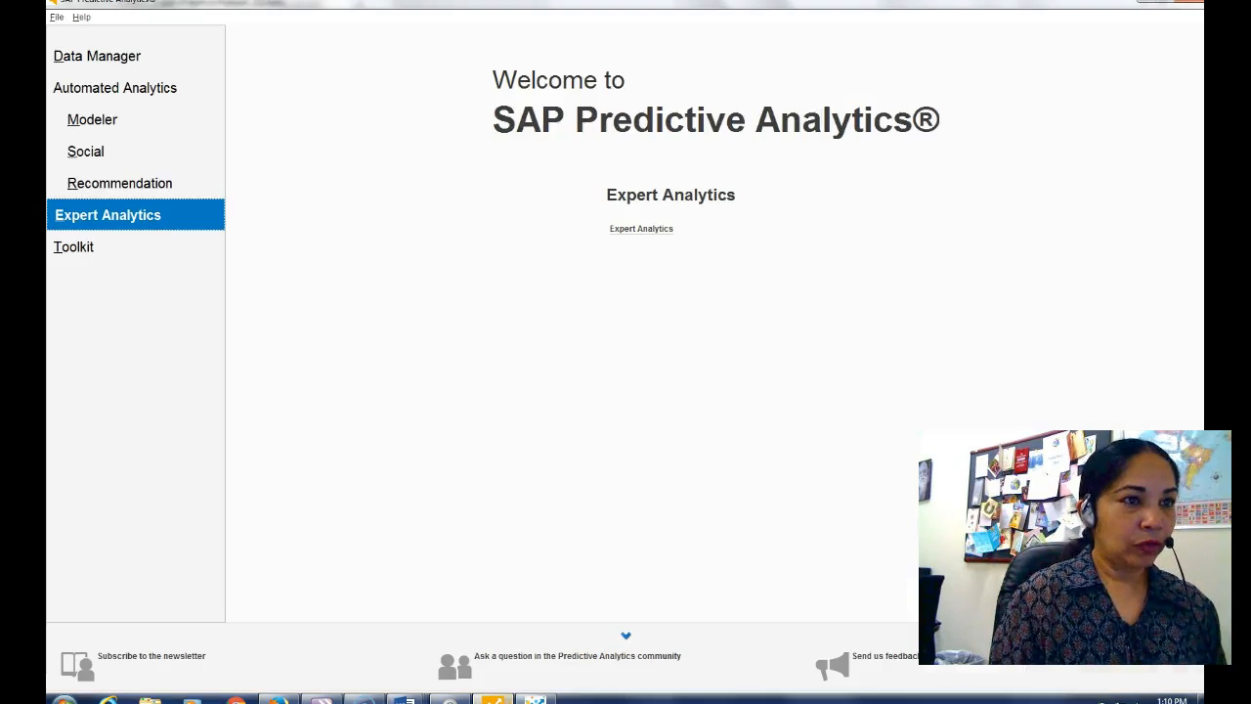
{"action": "left_click", "coordinate": [628, 229]}
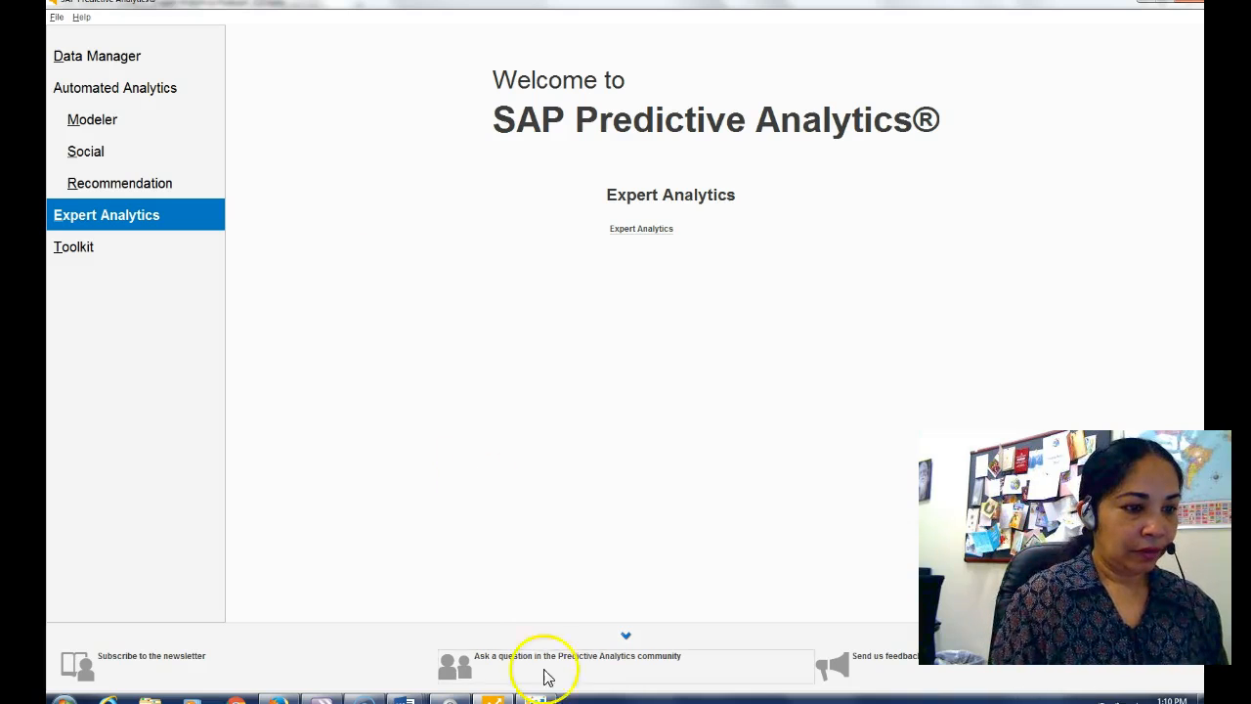
{"action": "left_click", "coordinate": [493, 700]}
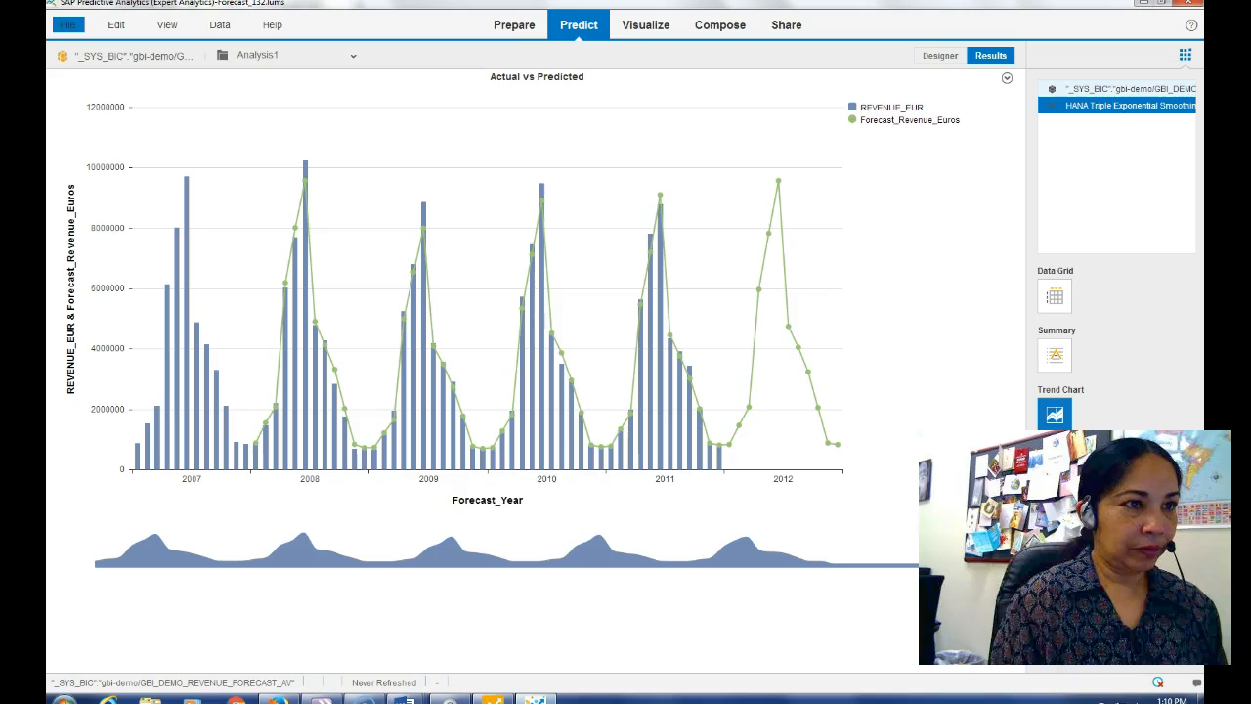
{"action": "left_click", "coordinate": [642, 27]}
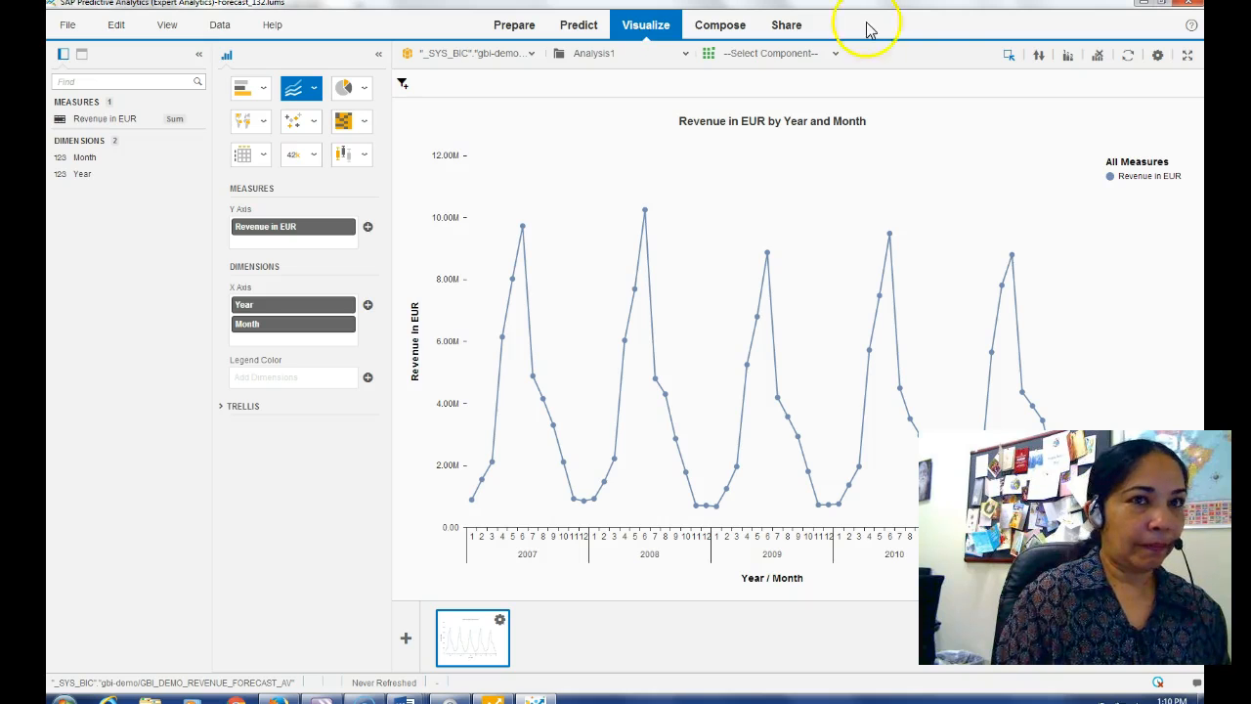
- Close and relaunch Expert Analytics, and start a new document that takes its dataset from SAP HANA
{"action": "left_click", "coordinate": [1185, 2]}
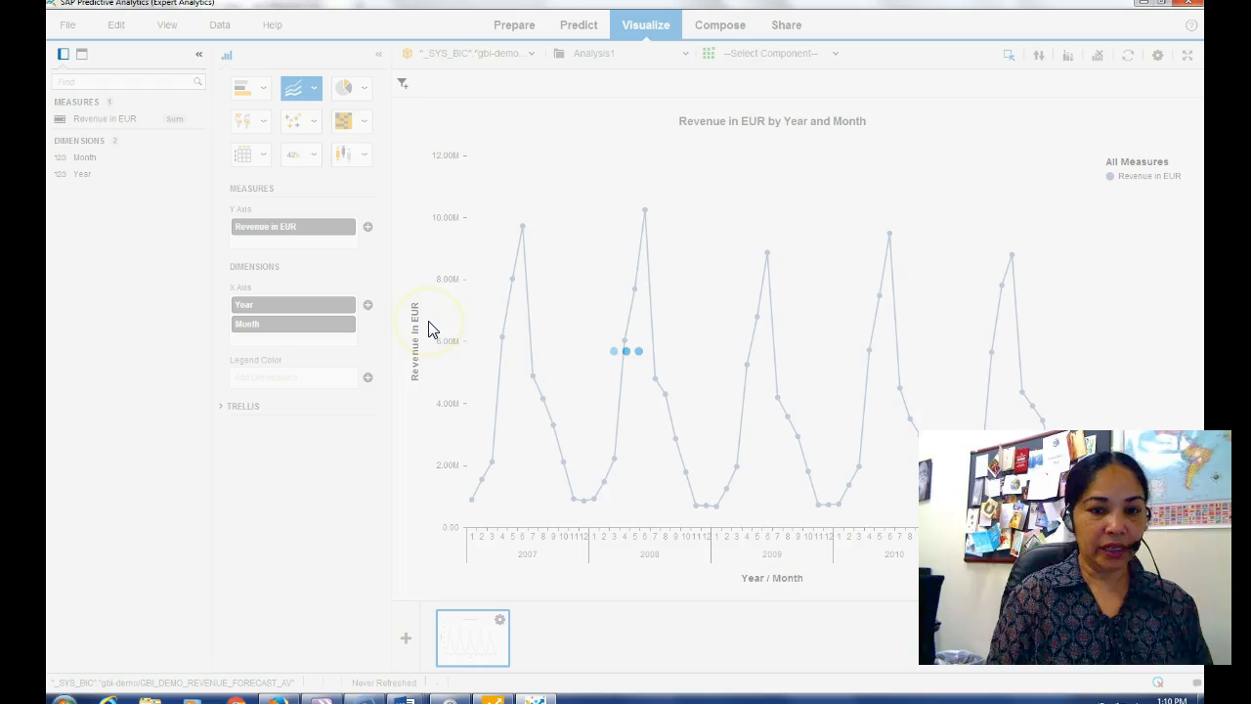
{"action": "left_click", "coordinate": [613, 237]}
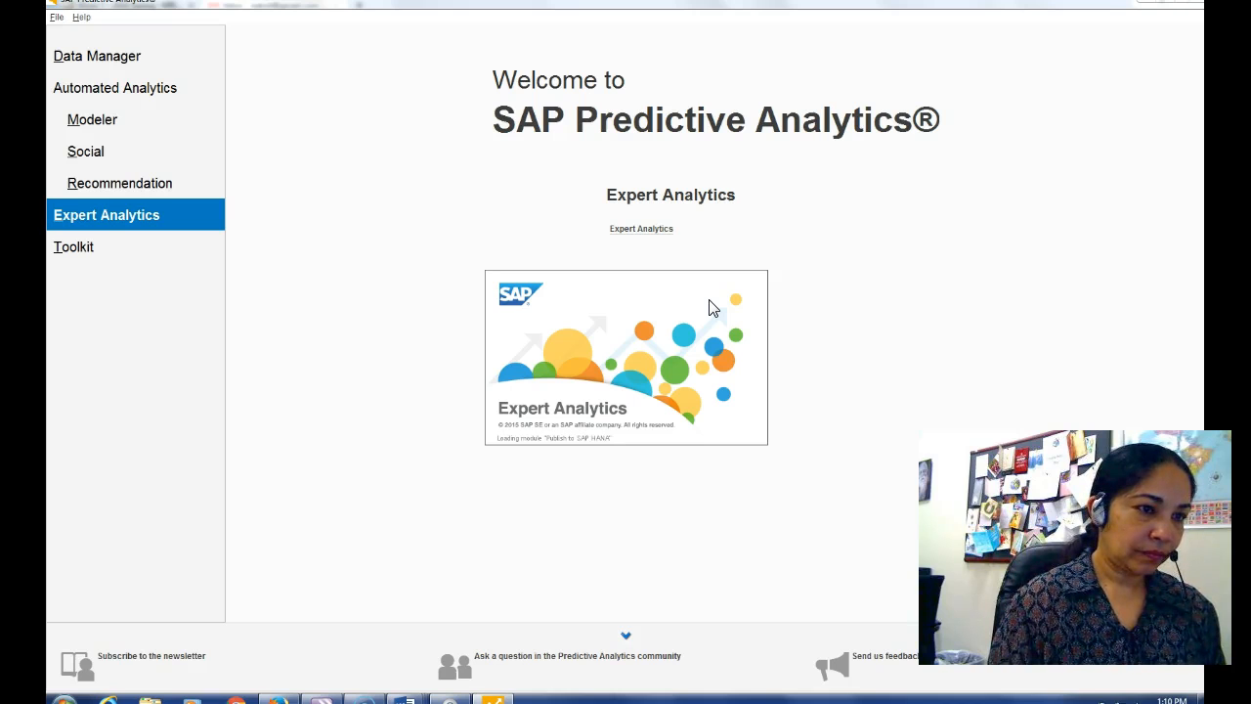
{"action": "left_click", "coordinate": [451, 290]}
{"action": "left_click", "coordinate": [239, 57]}
{"action": "left_click", "coordinate": [396, 330]}
{"action": "left_click", "coordinate": [786, 550]}
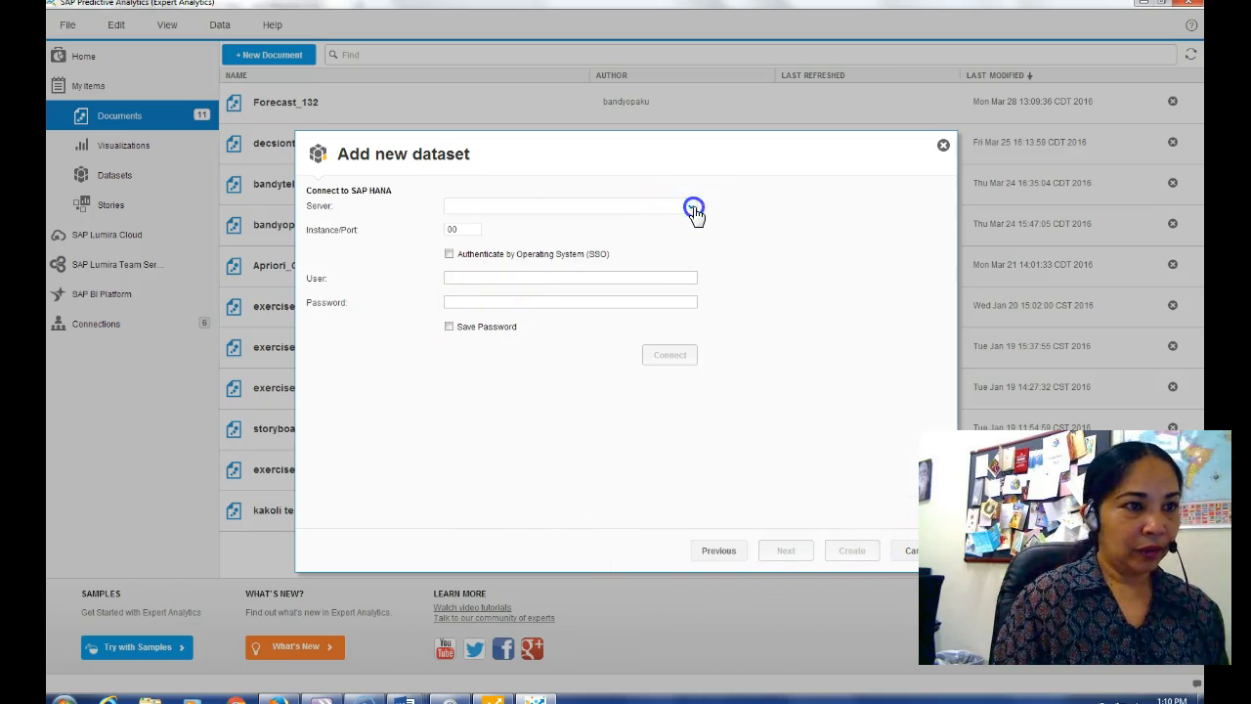
- Connect to the SAP HANA server trinity.cob.csuchico.edu on port 30041 with the saved login
{"action": "left_click", "coordinate": [691, 207]}
{"action": "left_click", "coordinate": [595, 225]}
{"action": "left_click", "coordinate": [403, 235]}
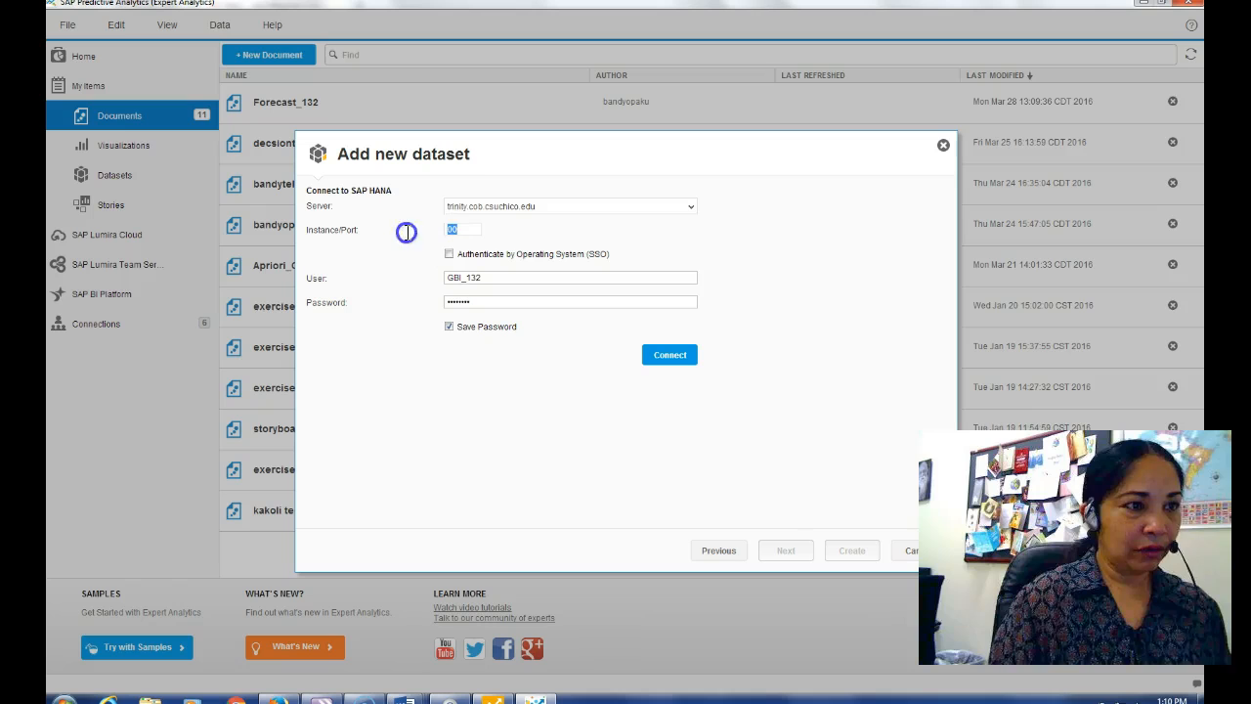
{"action": "type", "text": "30041"}
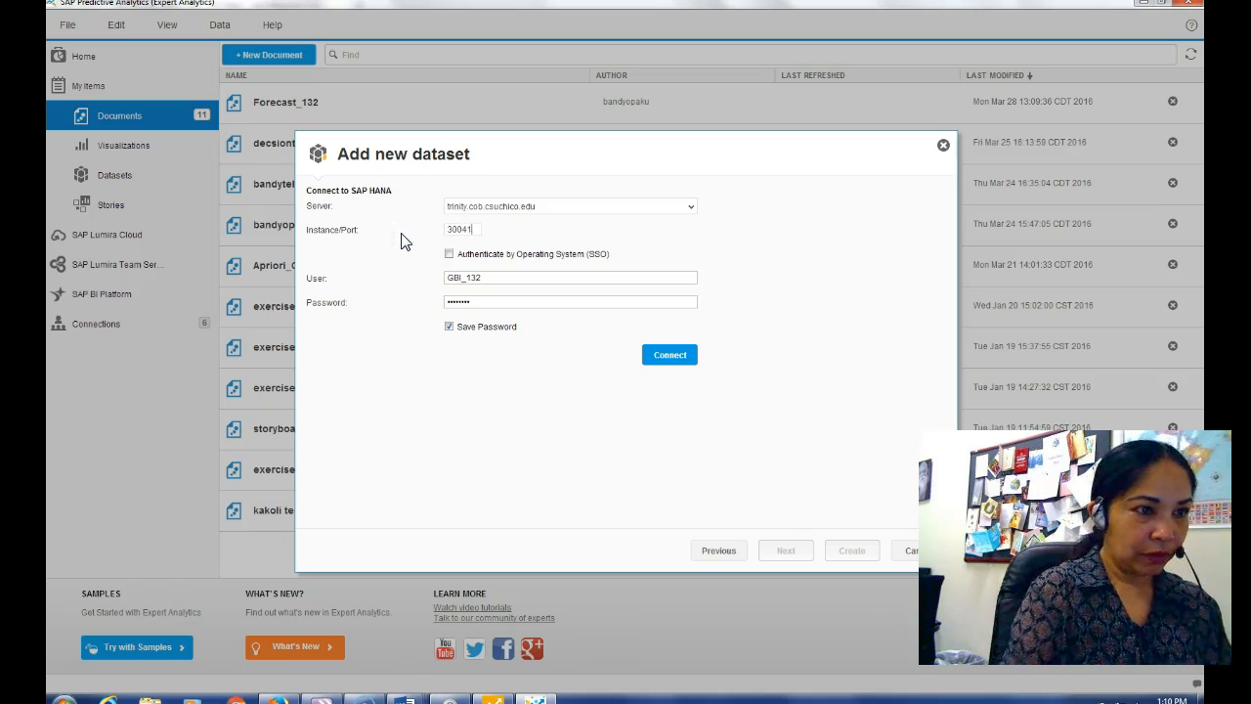
{"action": "left_click", "coordinate": [687, 358]}
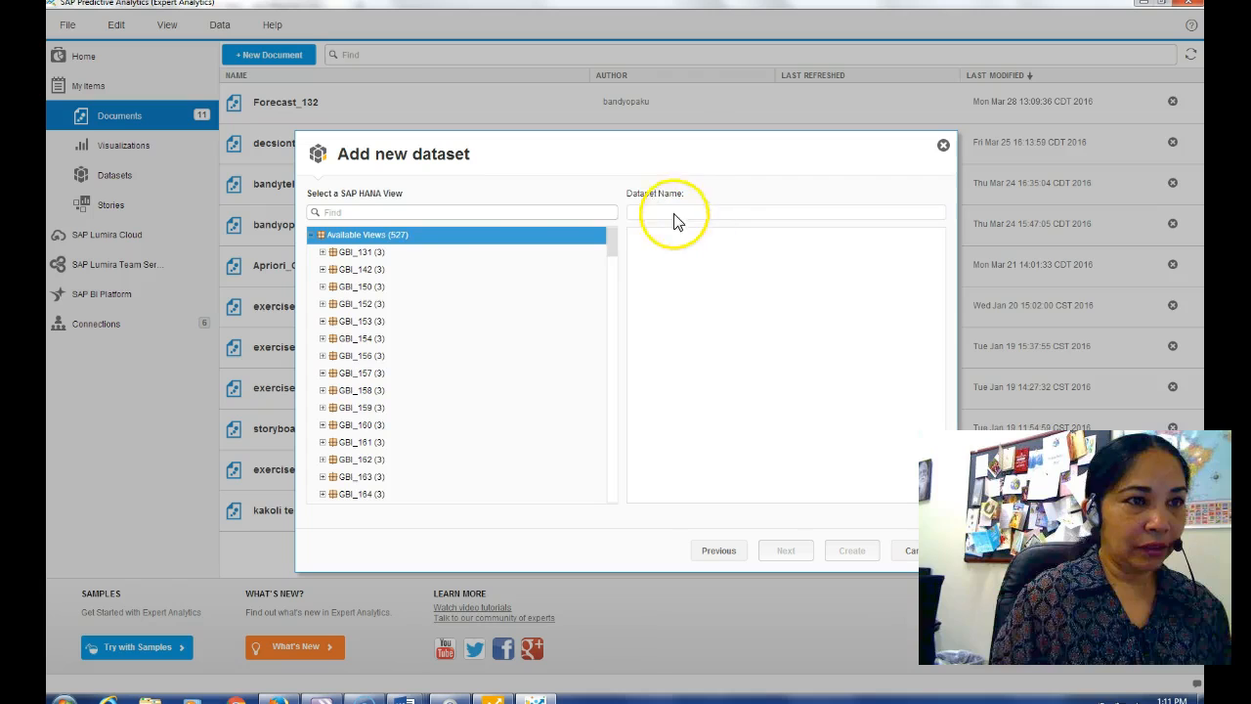
- Find Forecast_132 among the SAP HANA views and create the dataset from the GBI_132 table of that name
{"action": "left_click", "coordinate": [401, 211]}
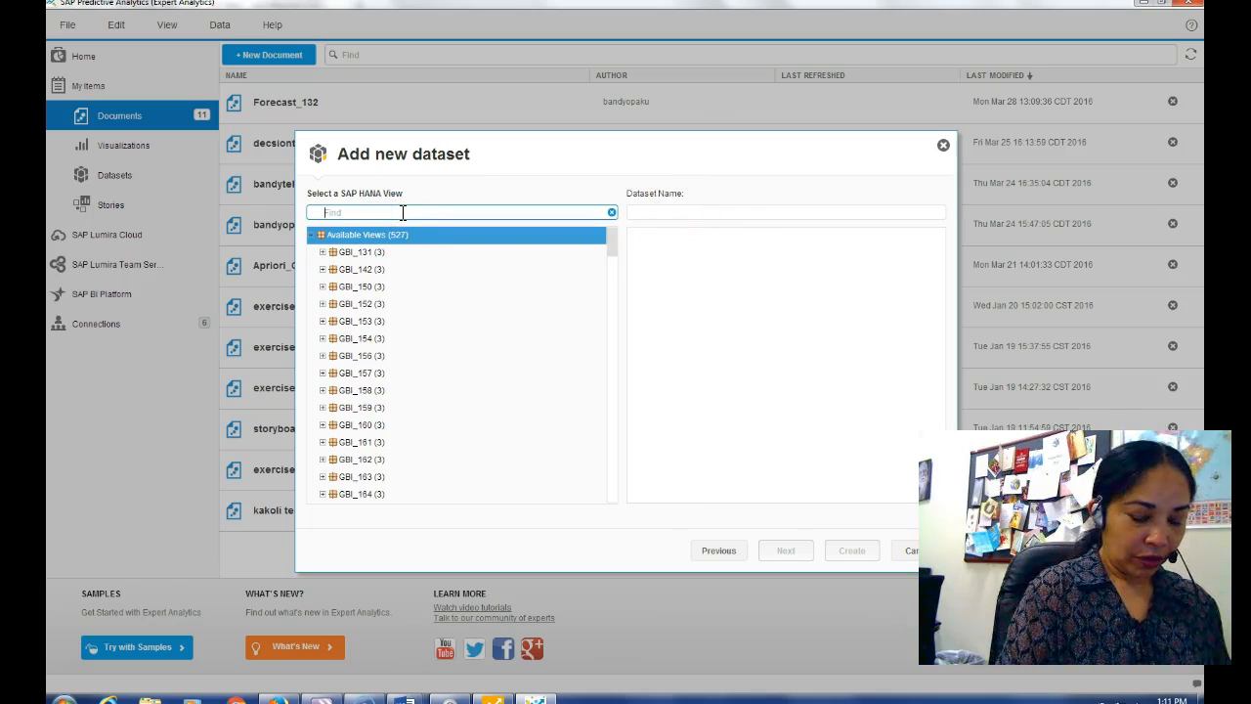
{"action": "type", "text": "Fo"}
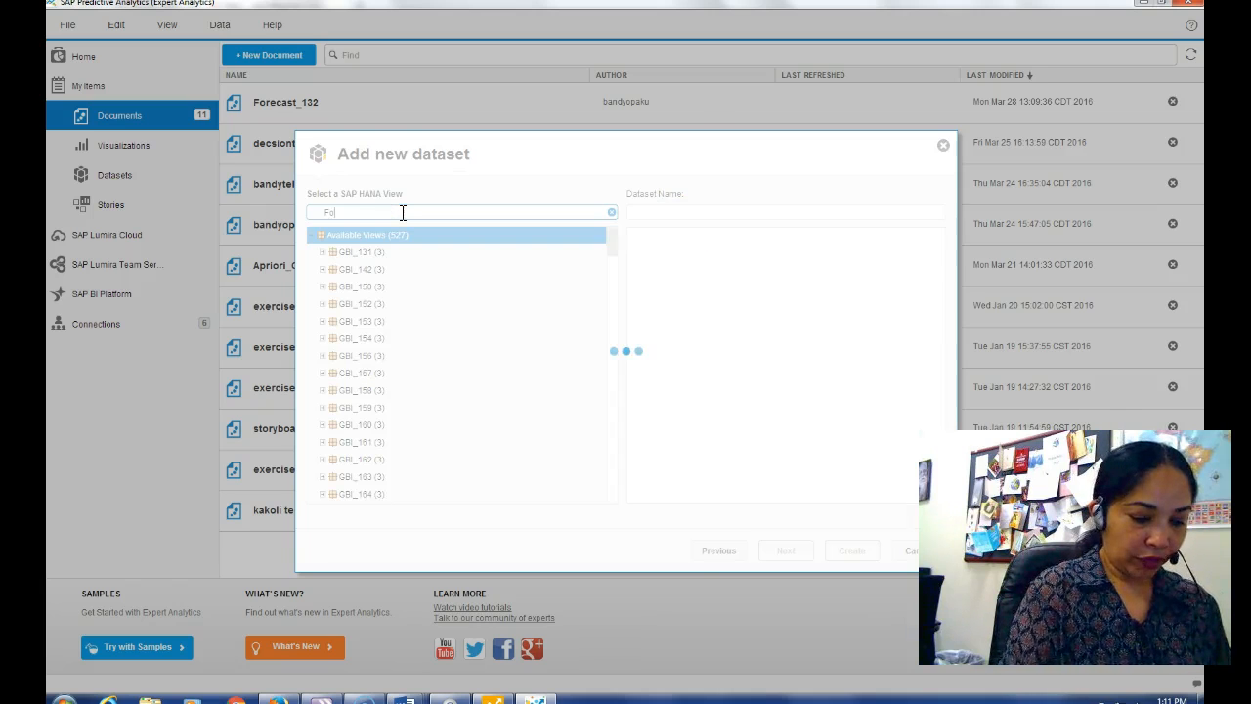
{"action": "type", "text": "recast_132"}
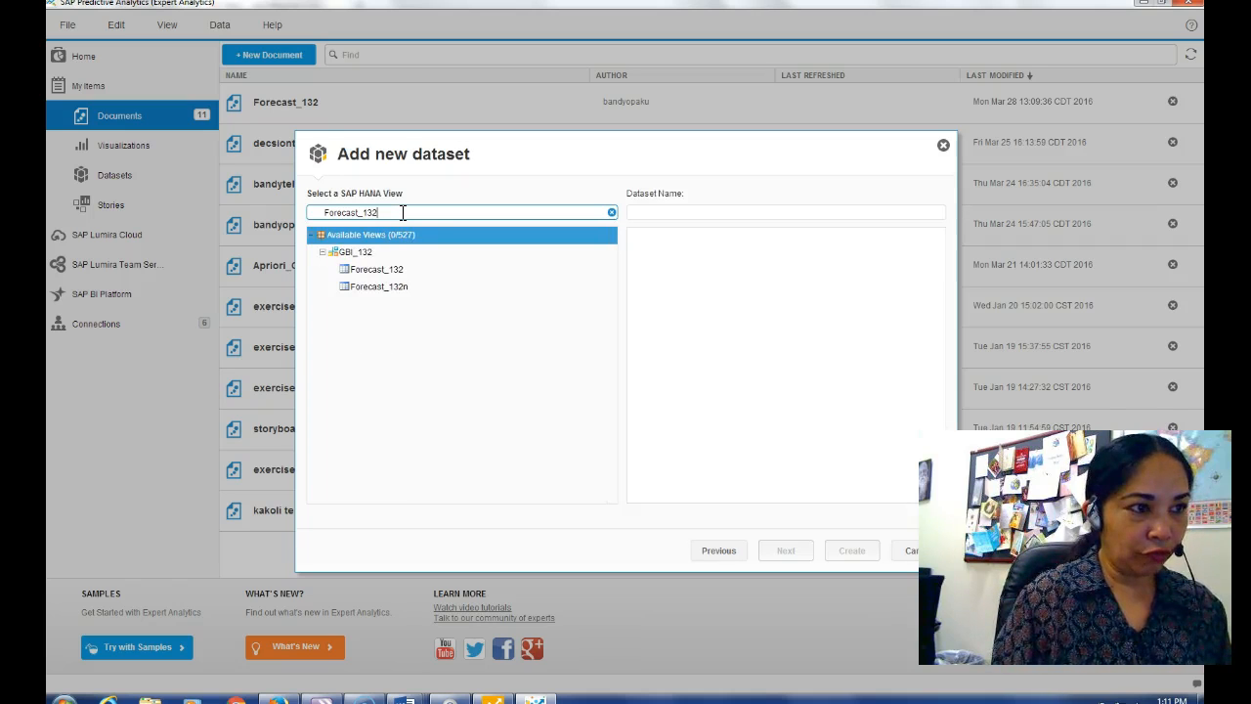
{"action": "left_click", "coordinate": [403, 271]}
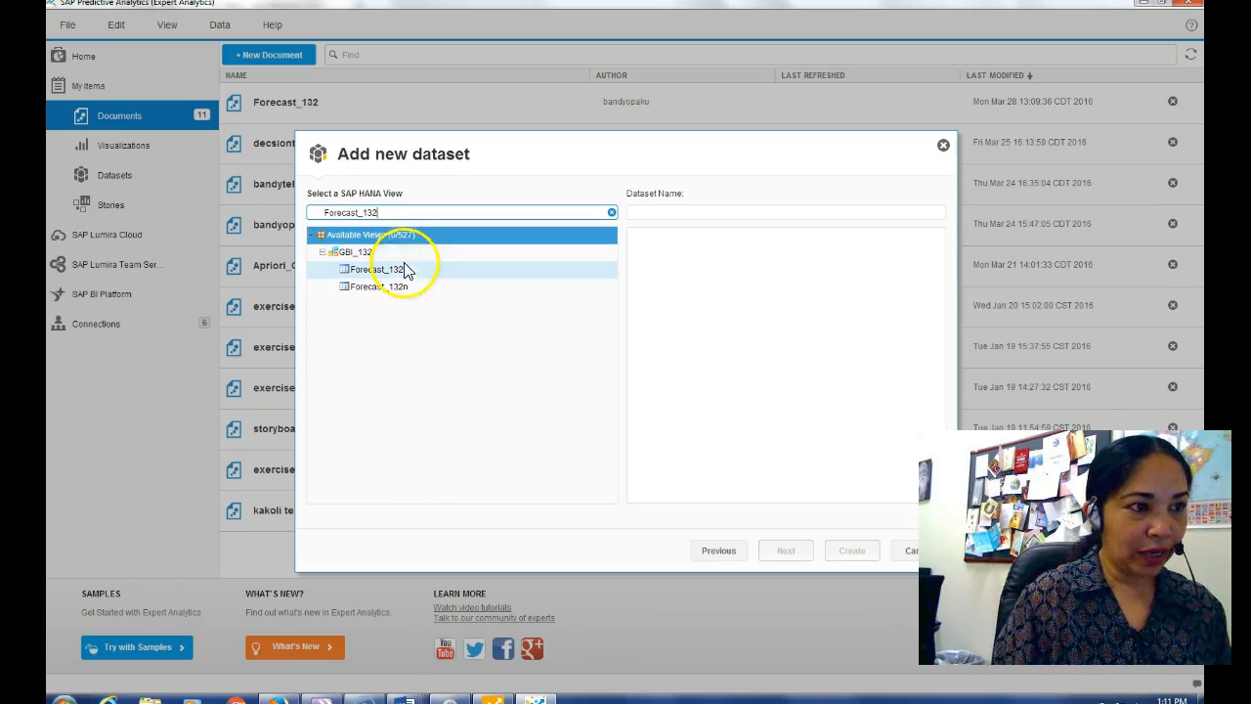
{"action": "left_click", "coordinate": [399, 271]}
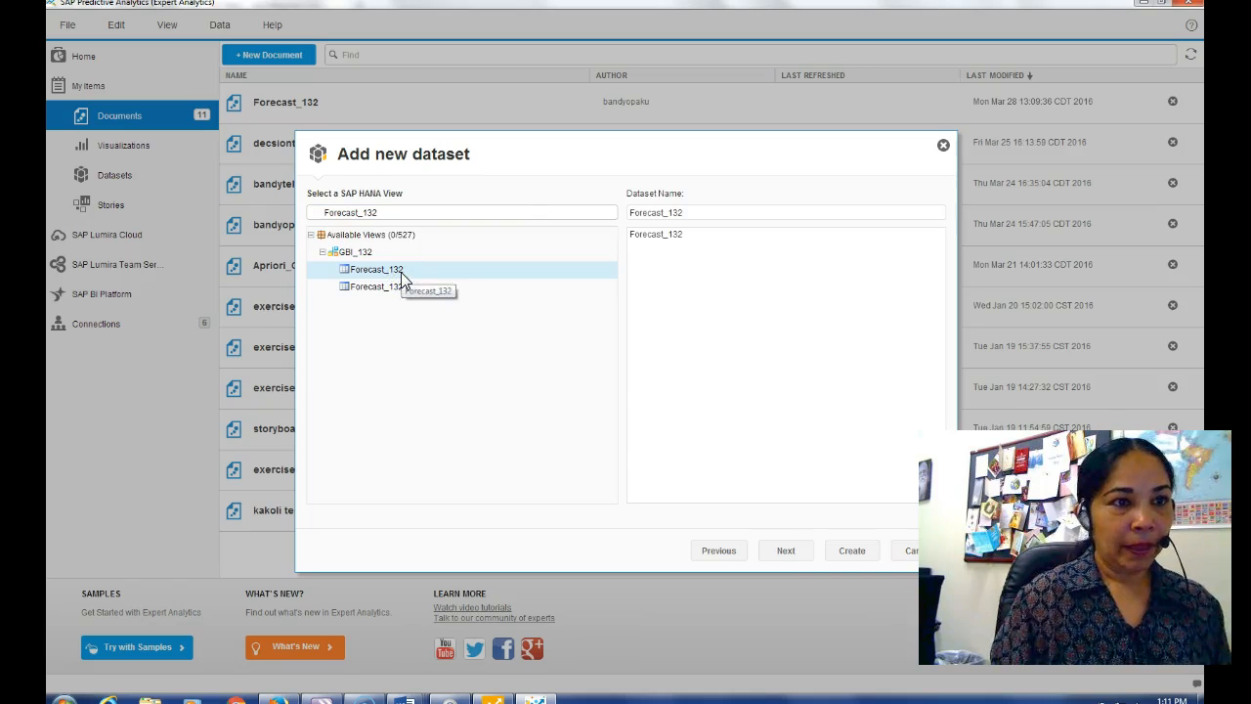
{"action": "left_click", "coordinate": [860, 561]}
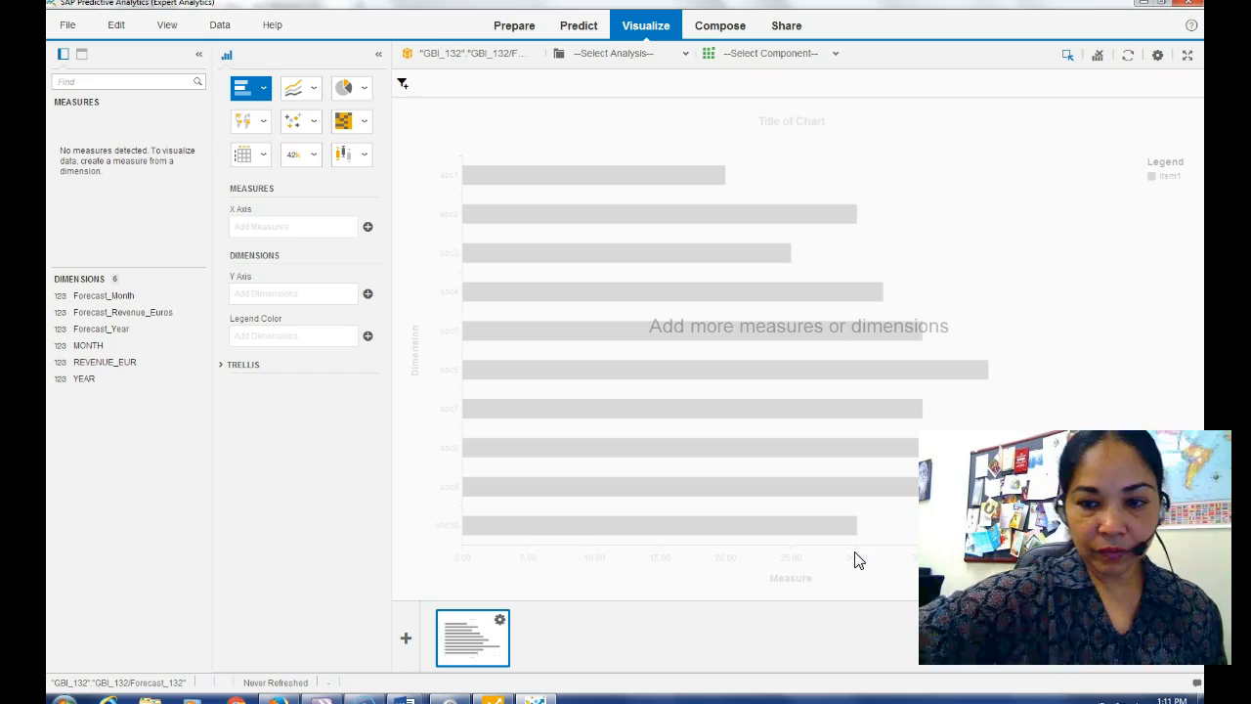
{"action": "left_click", "coordinate": [827, 606]}
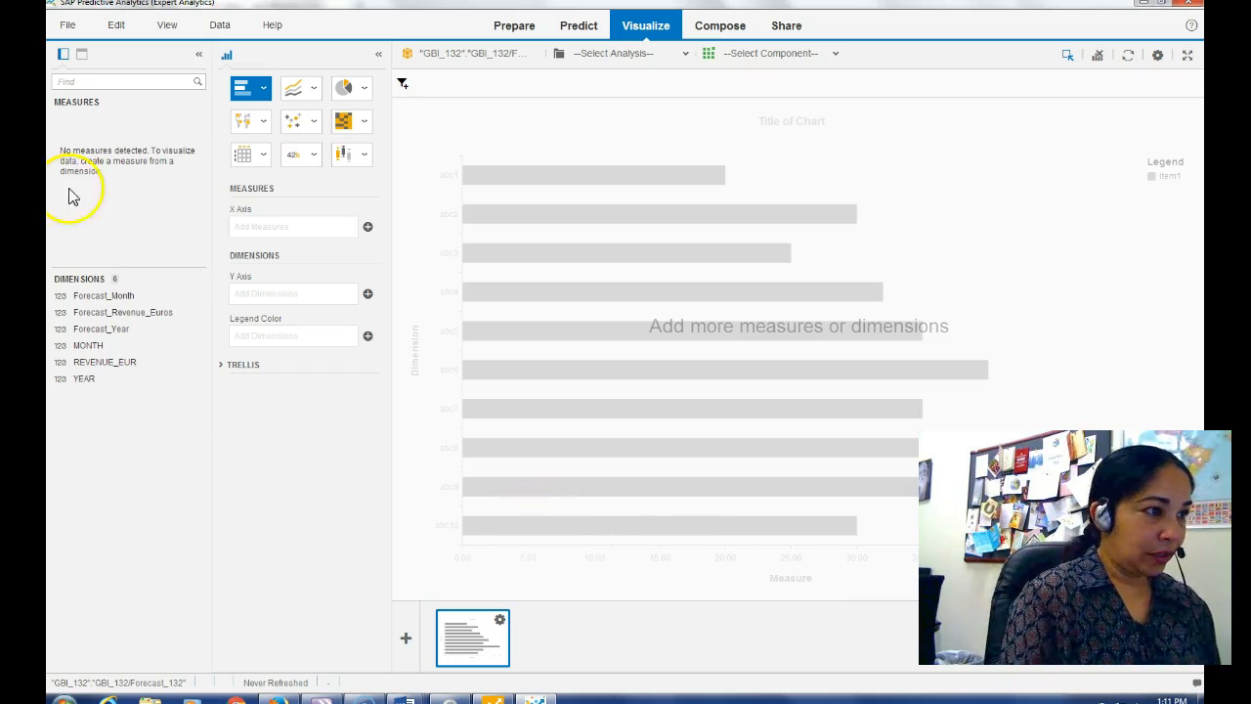
- Examine the dataset's dimensions, in particular the forecast month, forecast year, Forecast_Revenue_Euros and REVENUE_EUR fields
{"action": "left_click", "coordinate": [152, 322]}
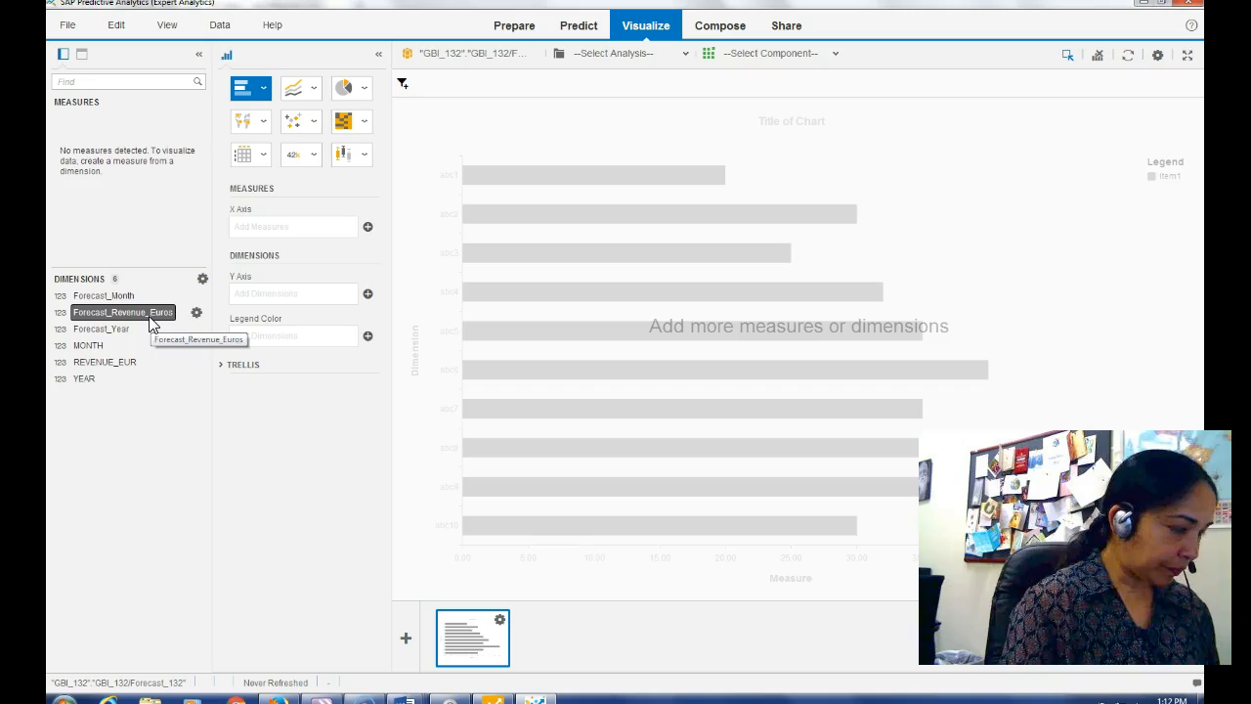
{"action": "left_click", "coordinate": [176, 338]}
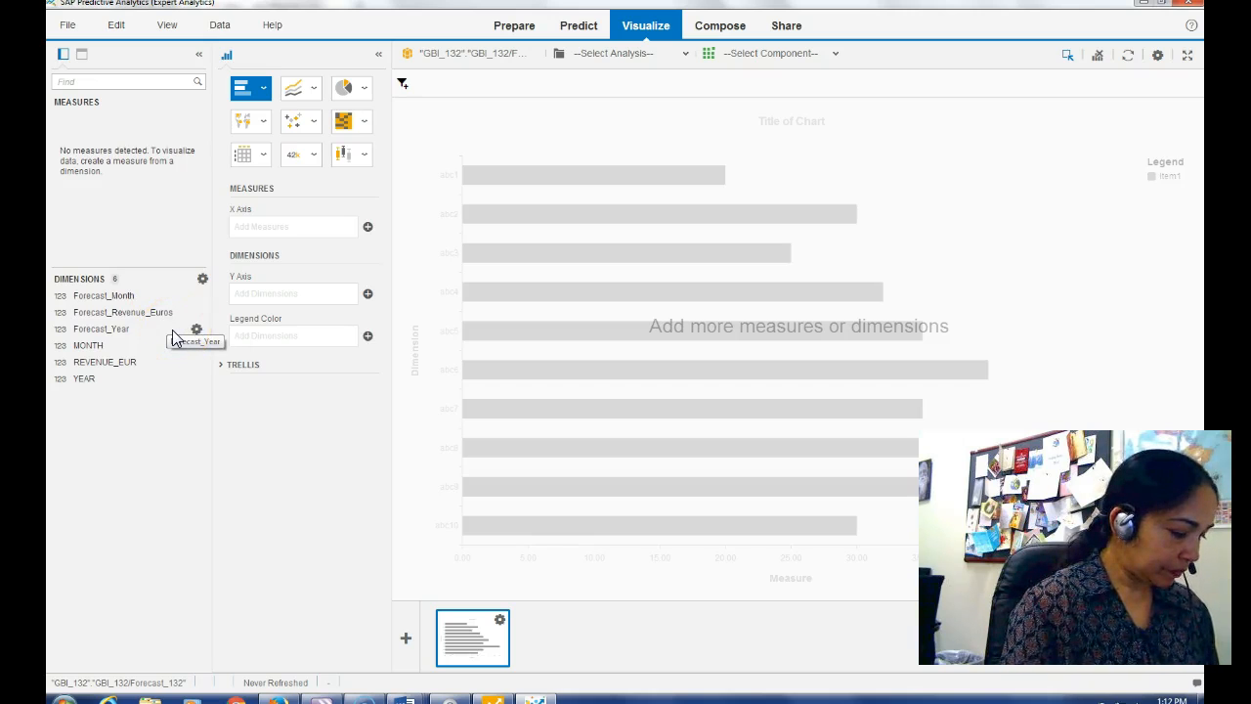
{"action": "left_click", "coordinate": [172, 318]}
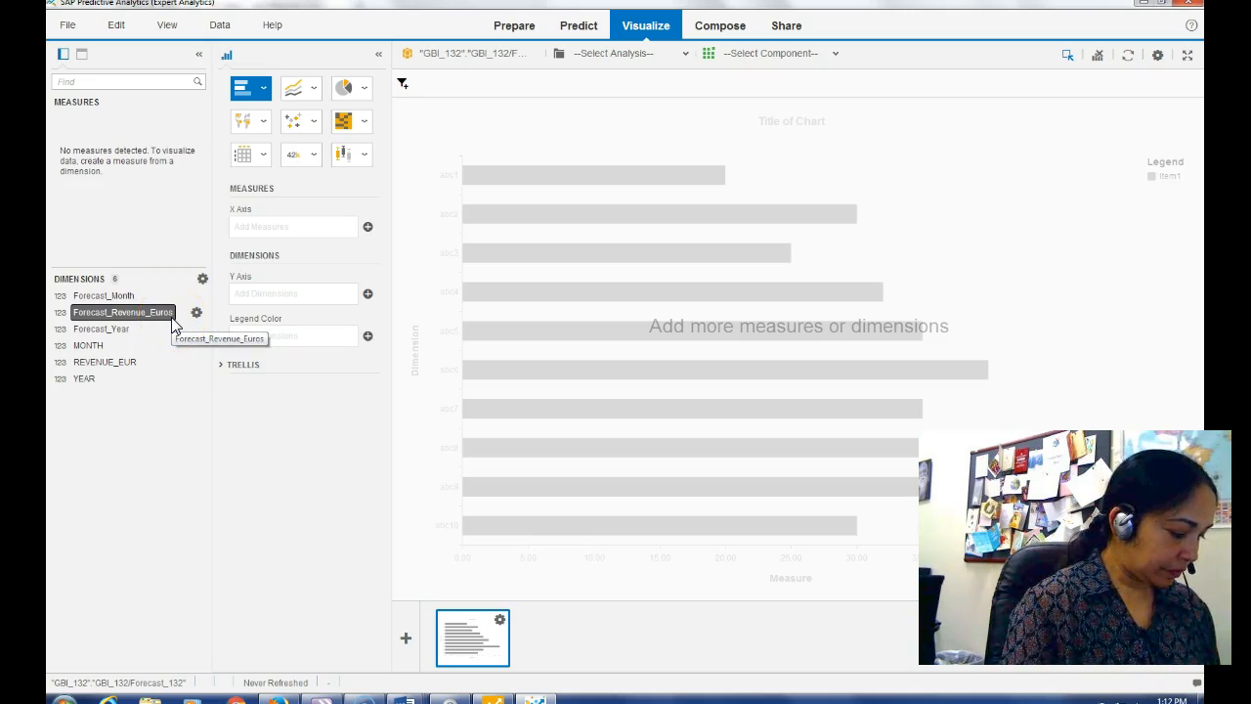
{"action": "left_click", "coordinate": [174, 328]}
{"action": "left_click", "coordinate": [164, 313]}
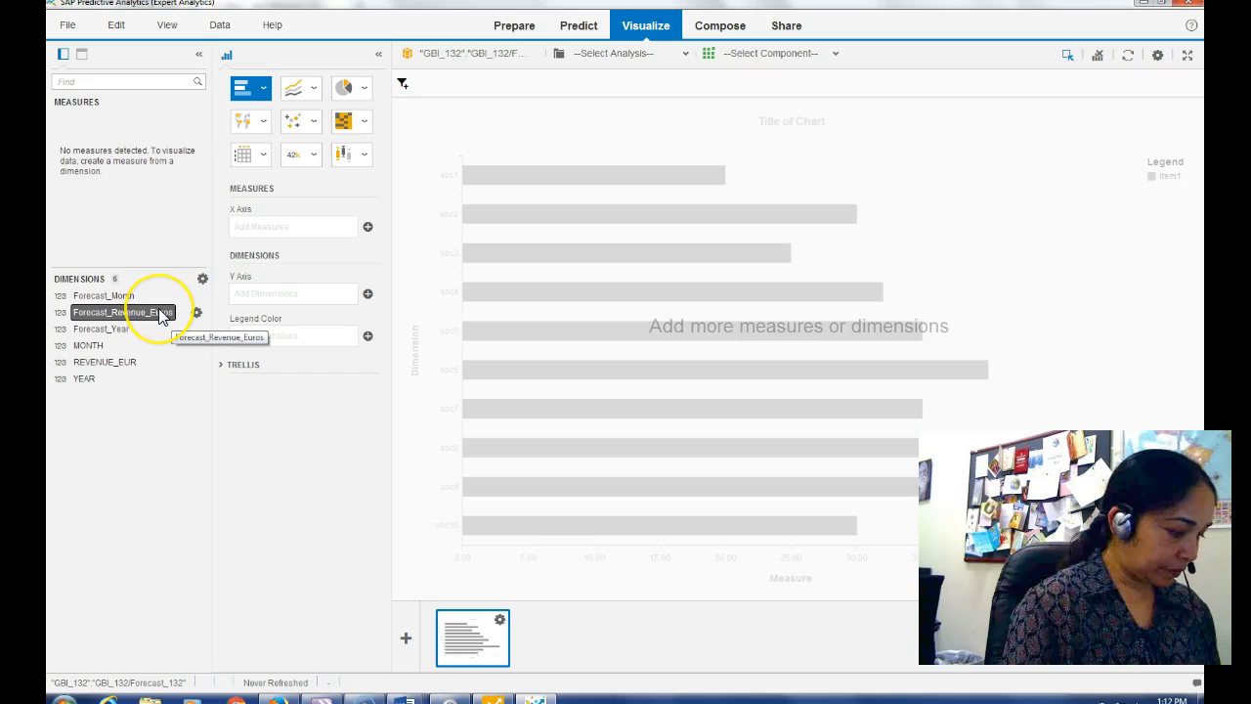
{"action": "left_click", "coordinate": [146, 313]}
{"action": "left_click", "coordinate": [145, 315]}
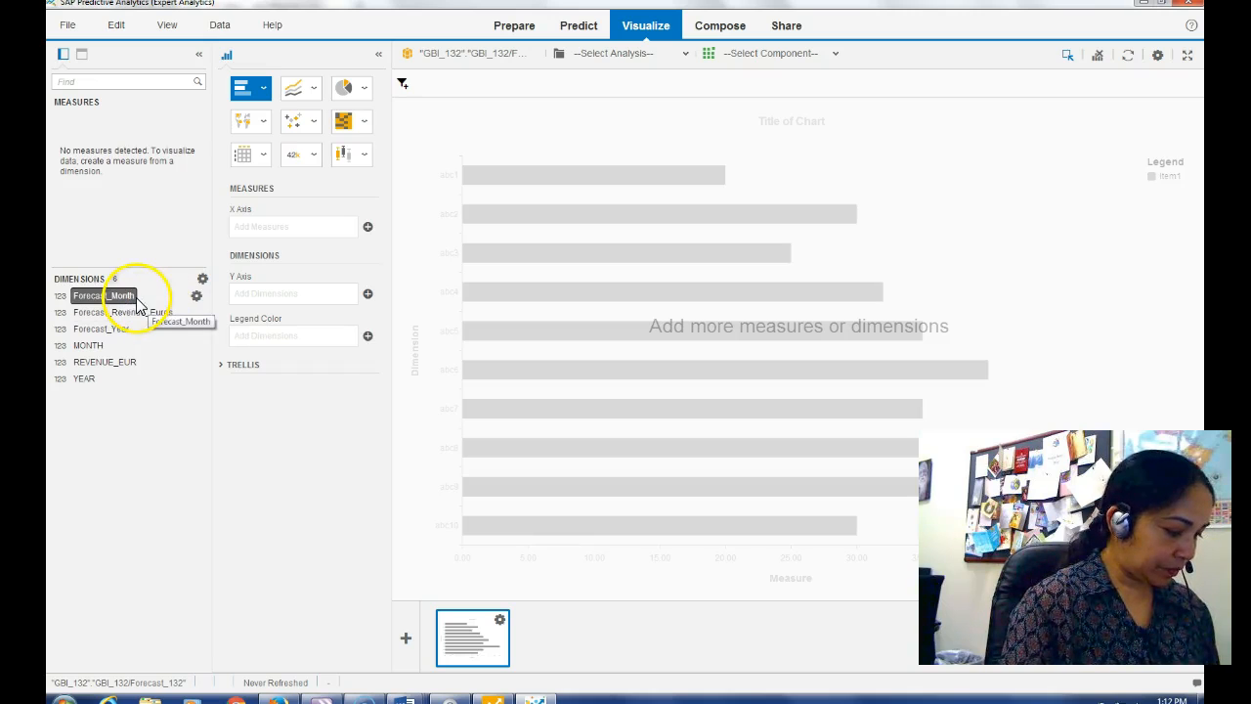
{"action": "left_click", "coordinate": [149, 325]}
{"action": "left_click", "coordinate": [154, 319]}
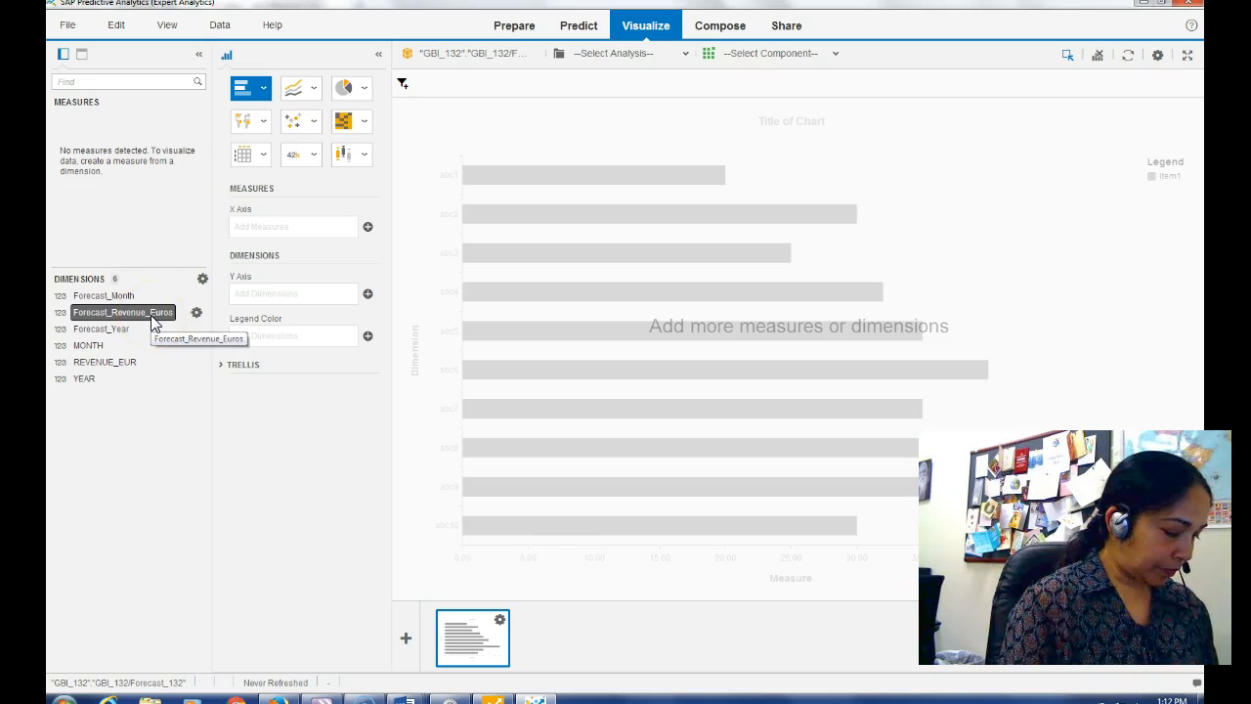
{"action": "left_click", "coordinate": [158, 321]}
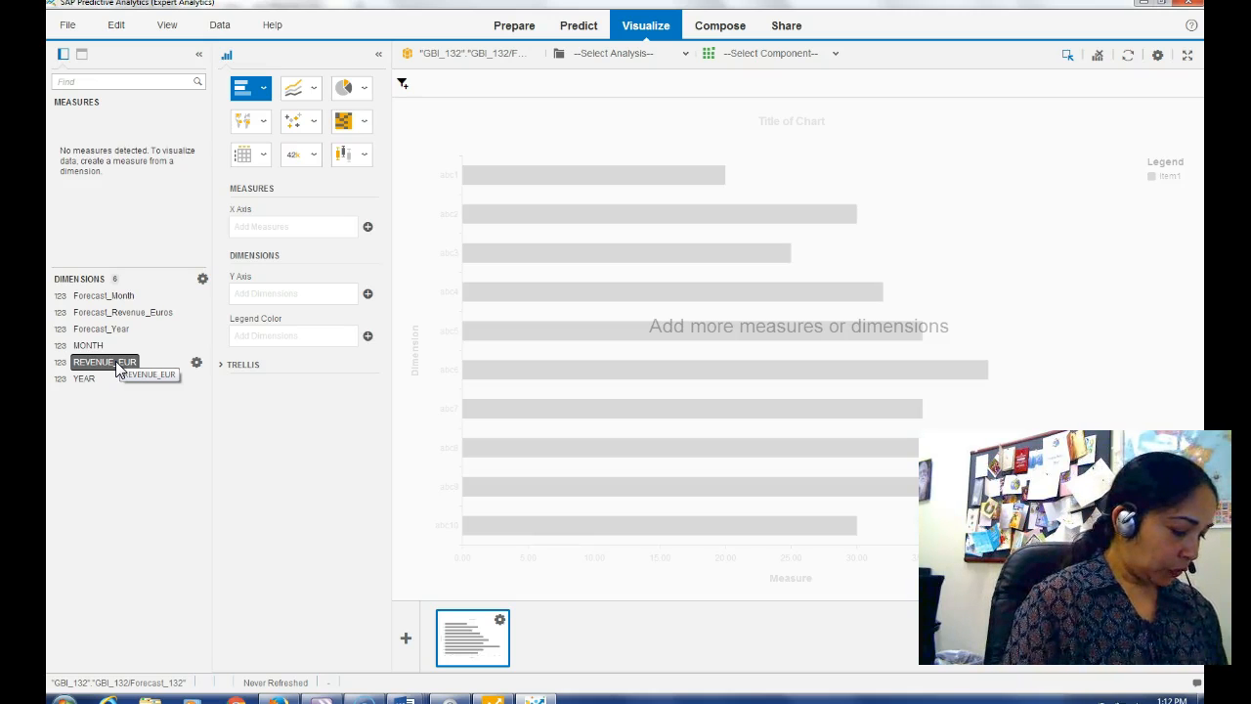
- Create measures from the Forecast_Revenue_Euros and REVENUE_EUR dimensions
{"action": "left_click", "coordinate": [151, 315]}
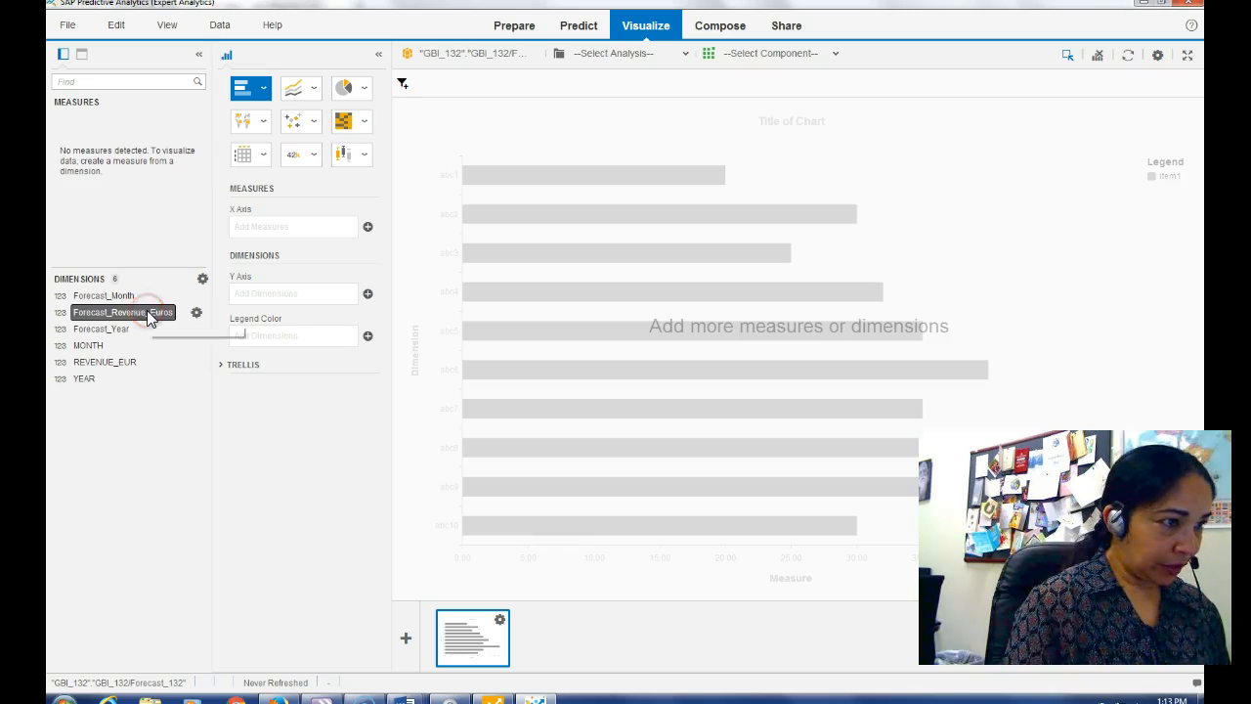
{"action": "left_click", "coordinate": [197, 314]}
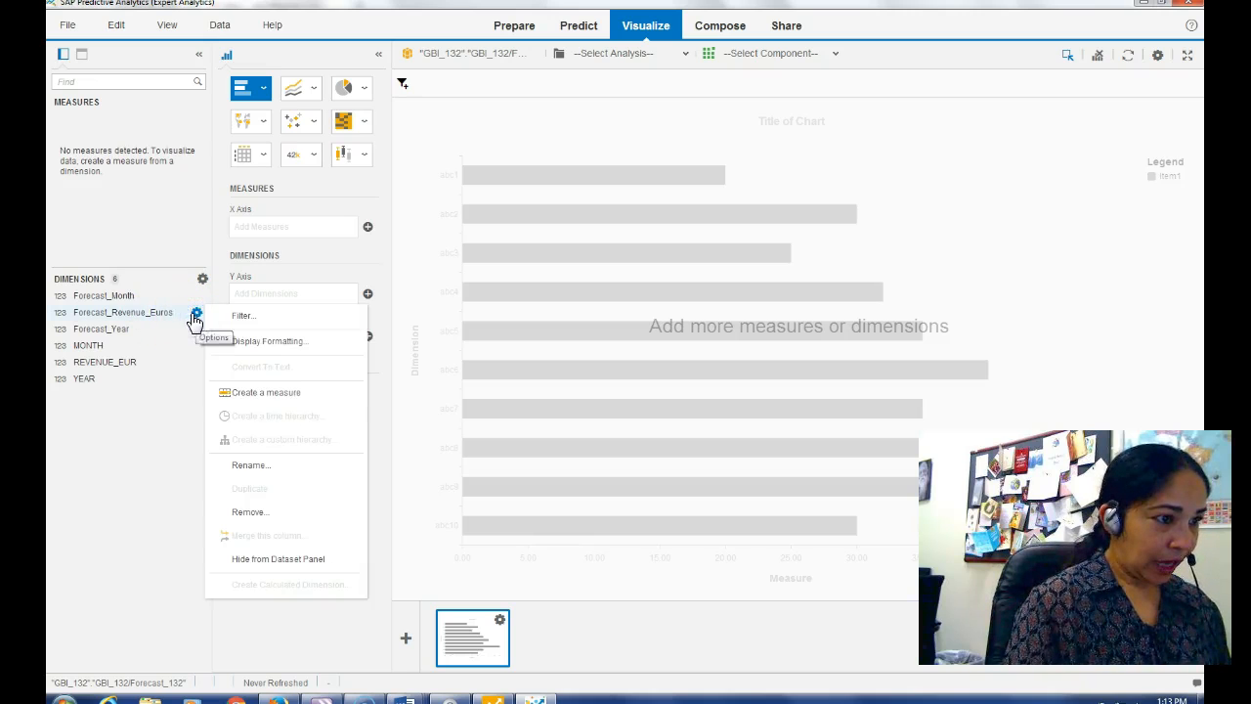
{"action": "left_click", "coordinate": [253, 394]}
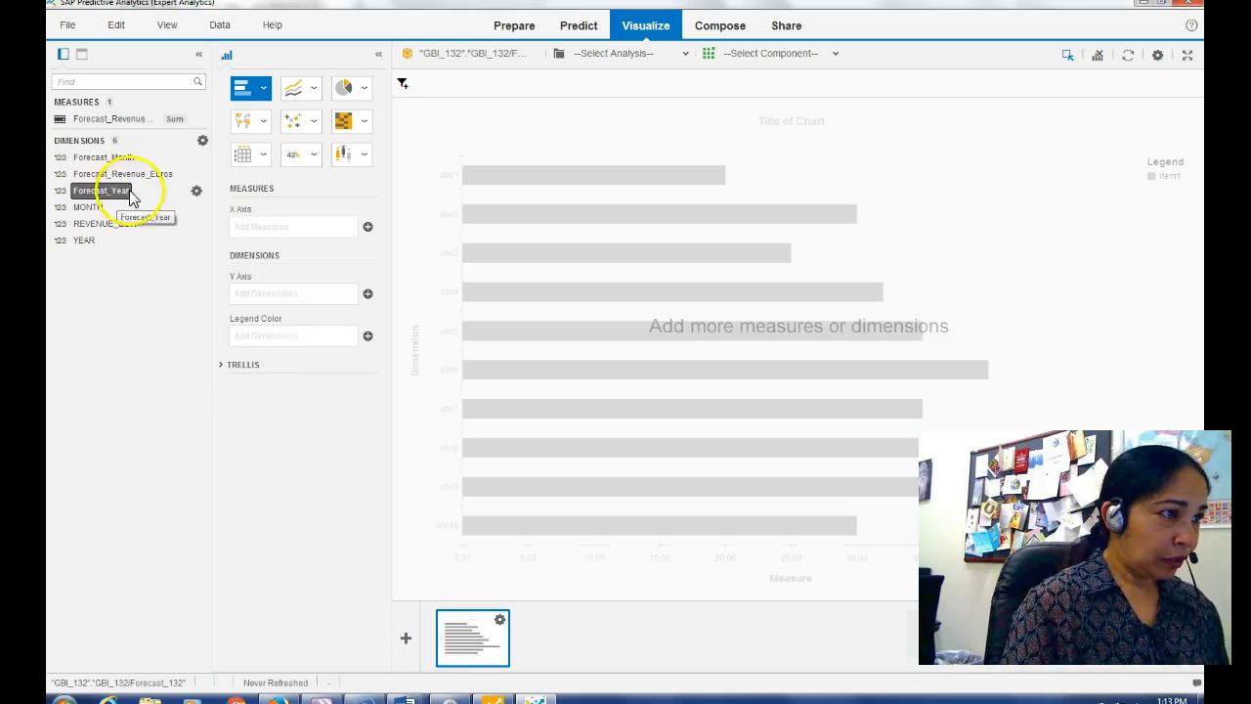
{"action": "left_click", "coordinate": [98, 227]}
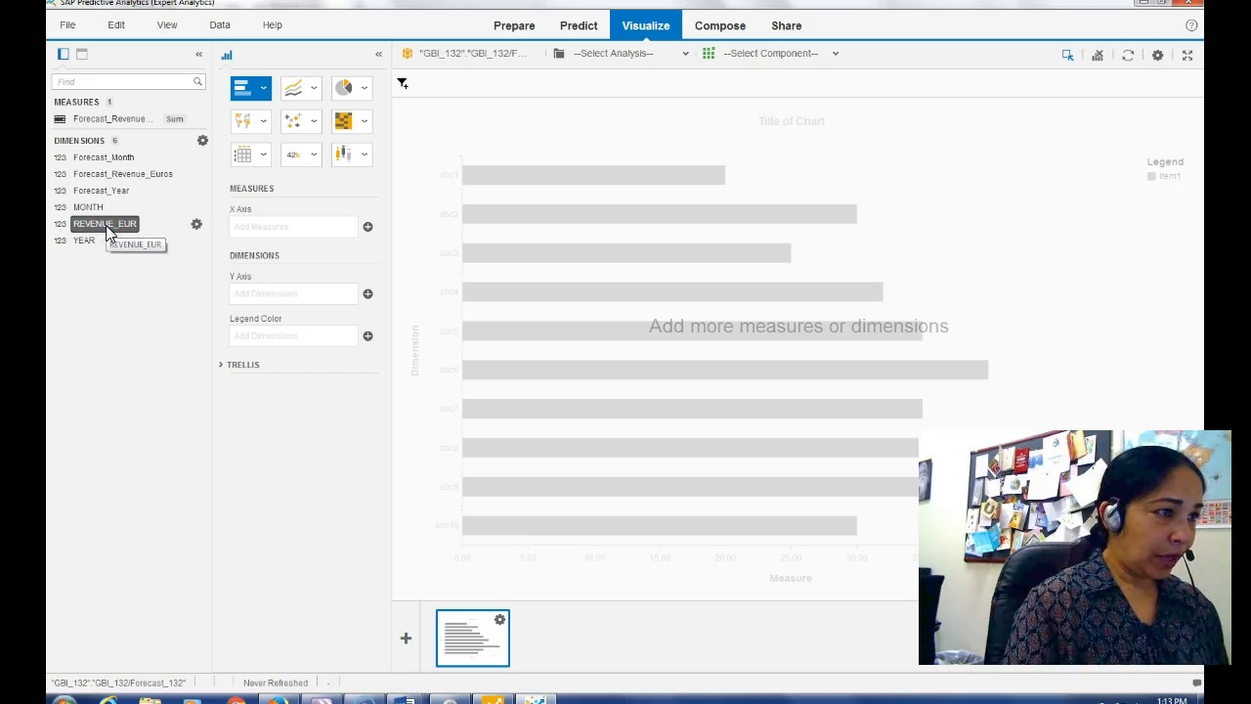
{"action": "left_click", "coordinate": [196, 226]}
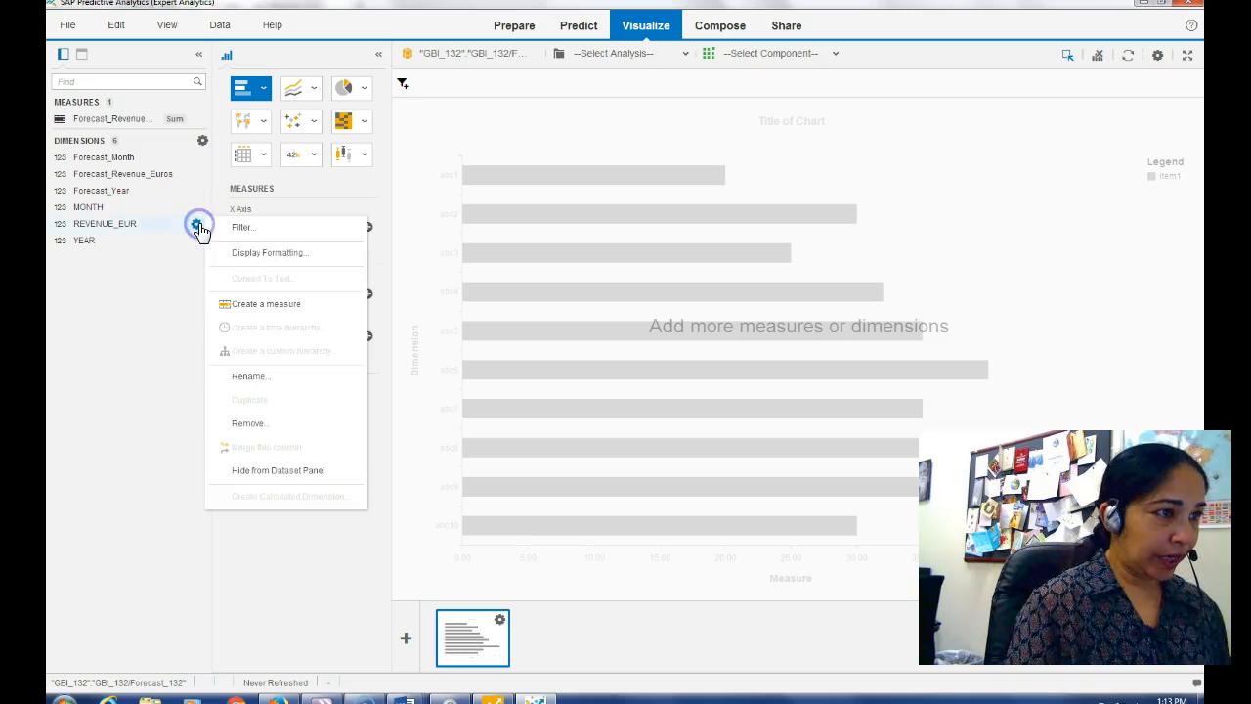
{"action": "left_click", "coordinate": [230, 304]}
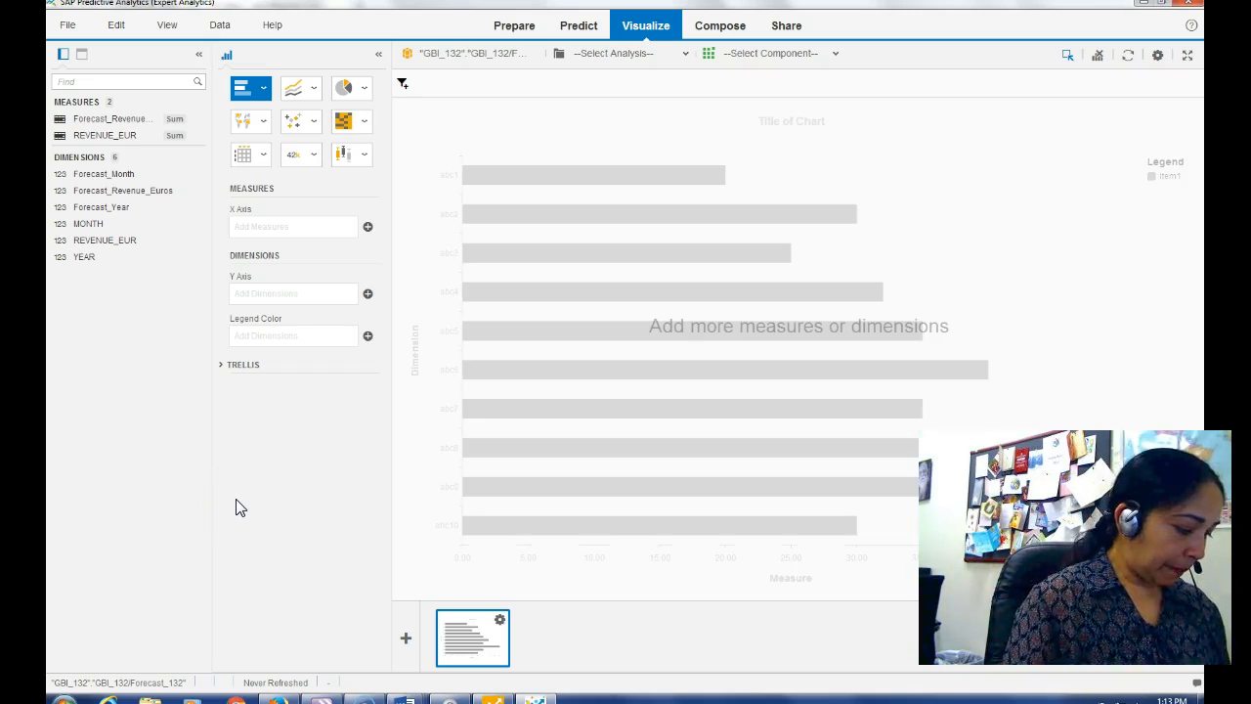
{"action": "left_click", "coordinate": [142, 122]}
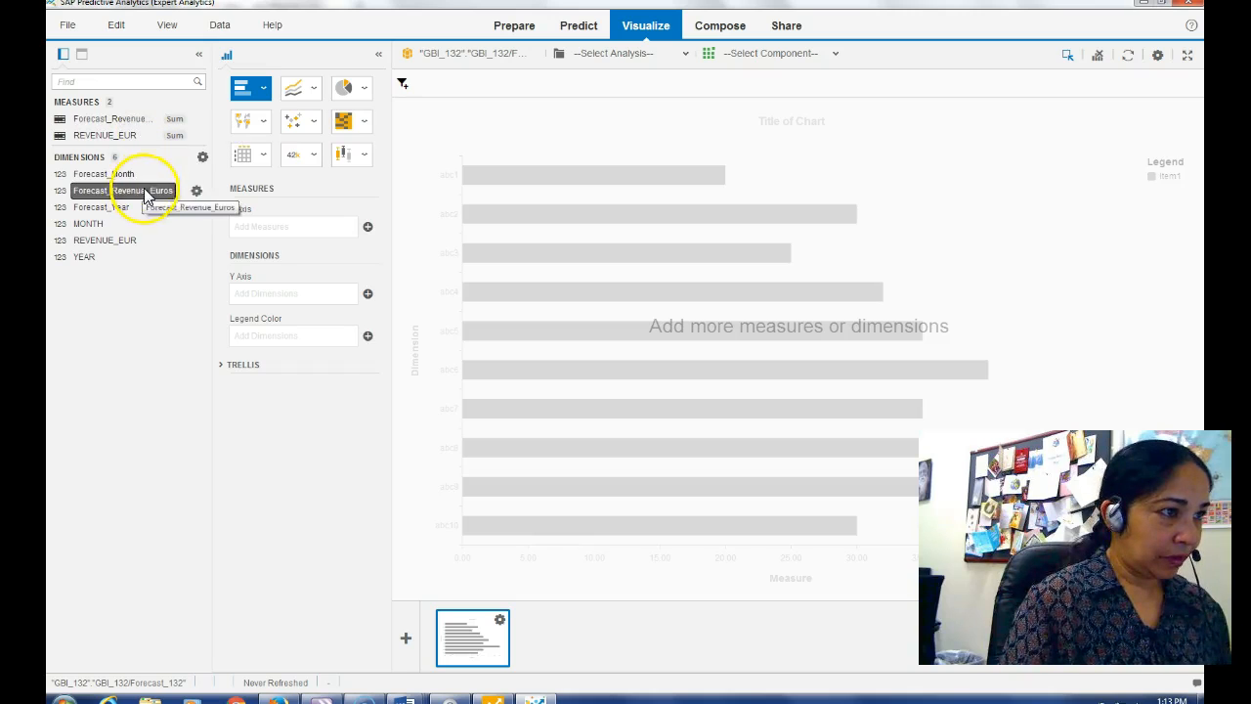
{"action": "left_click", "coordinate": [196, 192]}
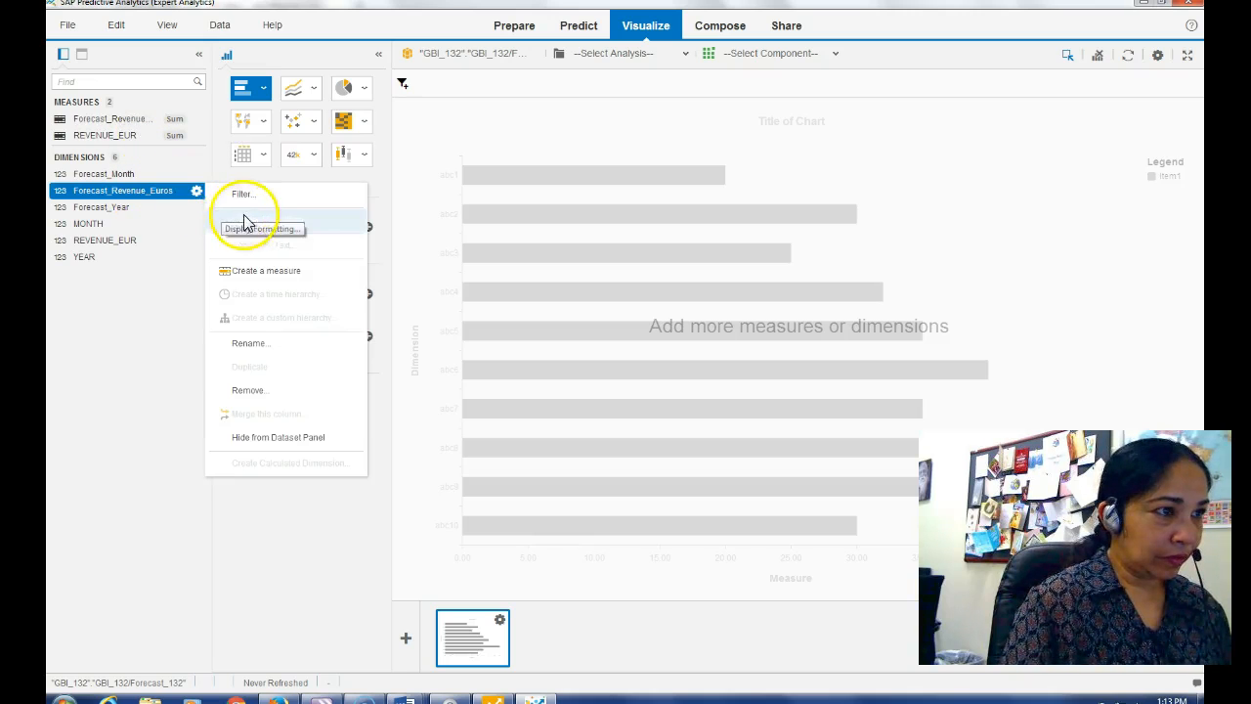
{"action": "left_click", "coordinate": [275, 225]}
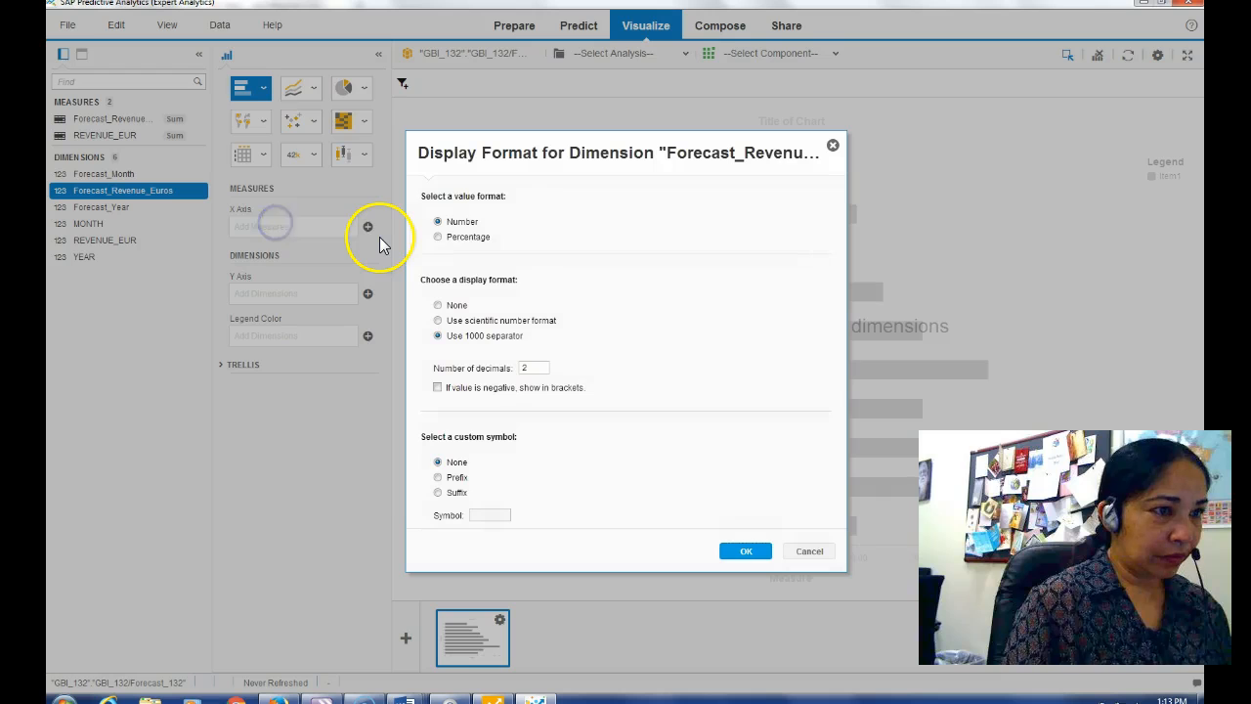
{"action": "left_click", "coordinate": [809, 550]}
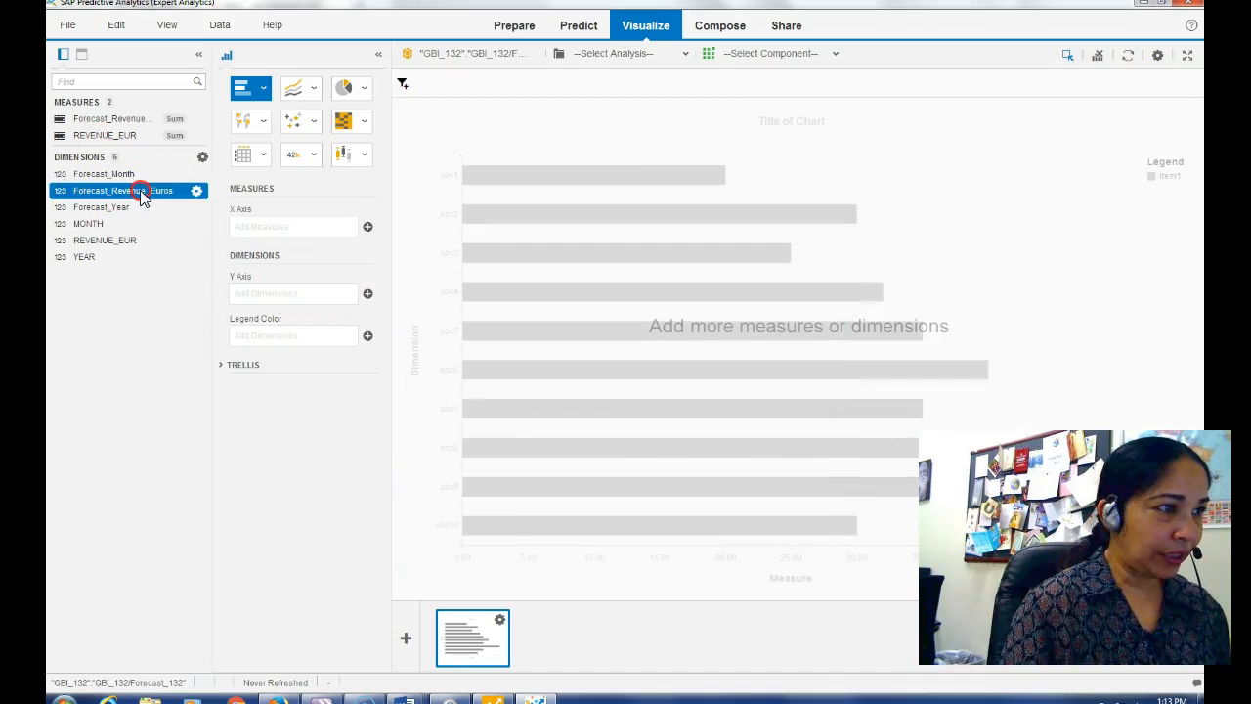
- Rename the Forecast_Revenue_Euros dimension as Forecast_Revenue_132
{"action": "left_click", "coordinate": [197, 194]}
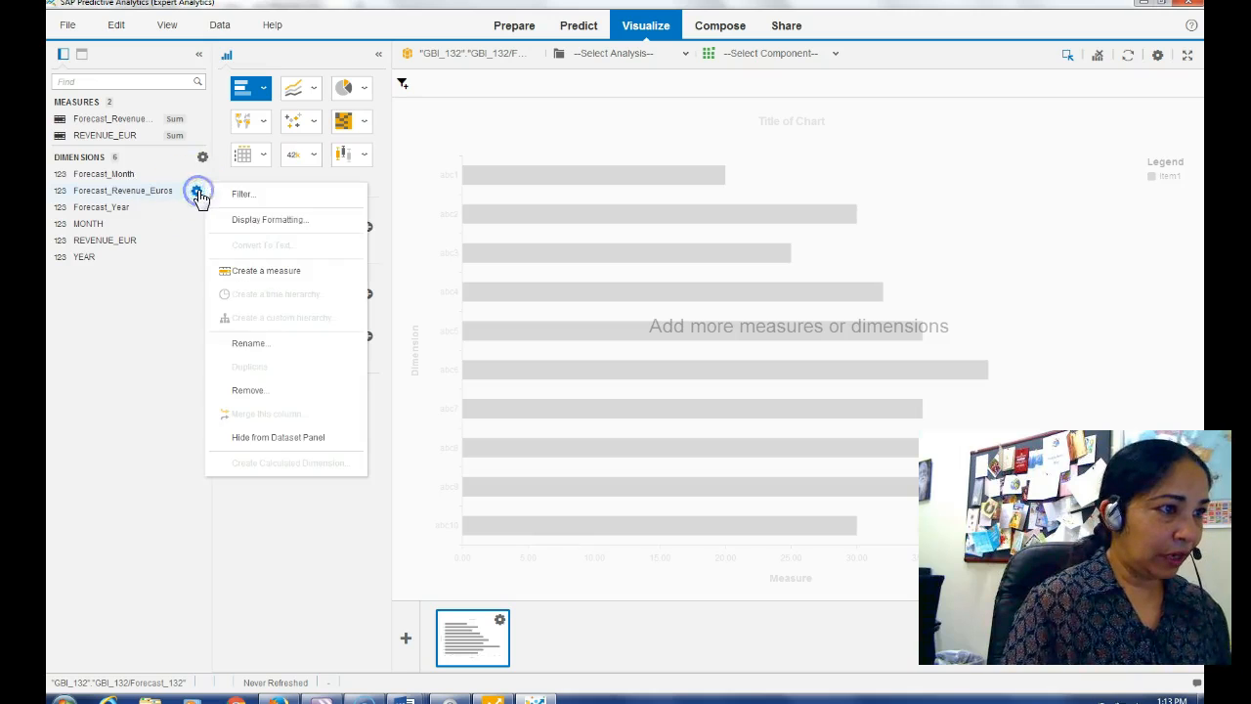
{"action": "left_click", "coordinate": [252, 346]}
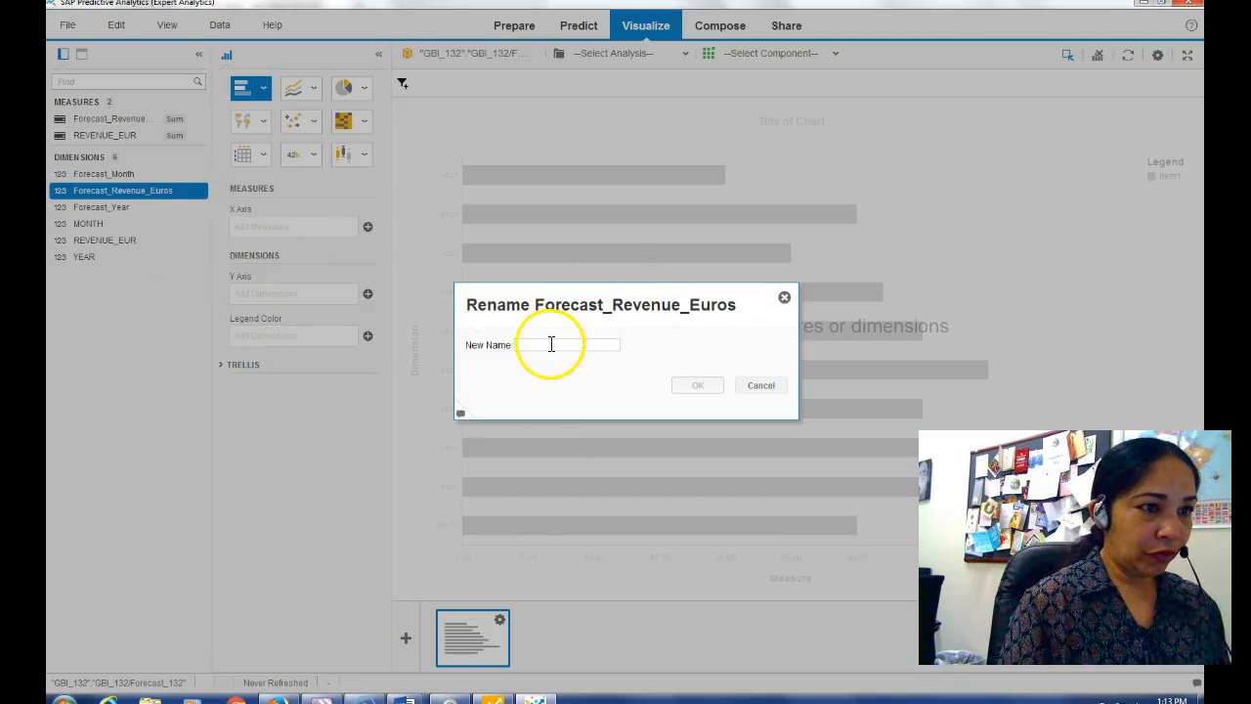
{"action": "type", "text": "Forec"}
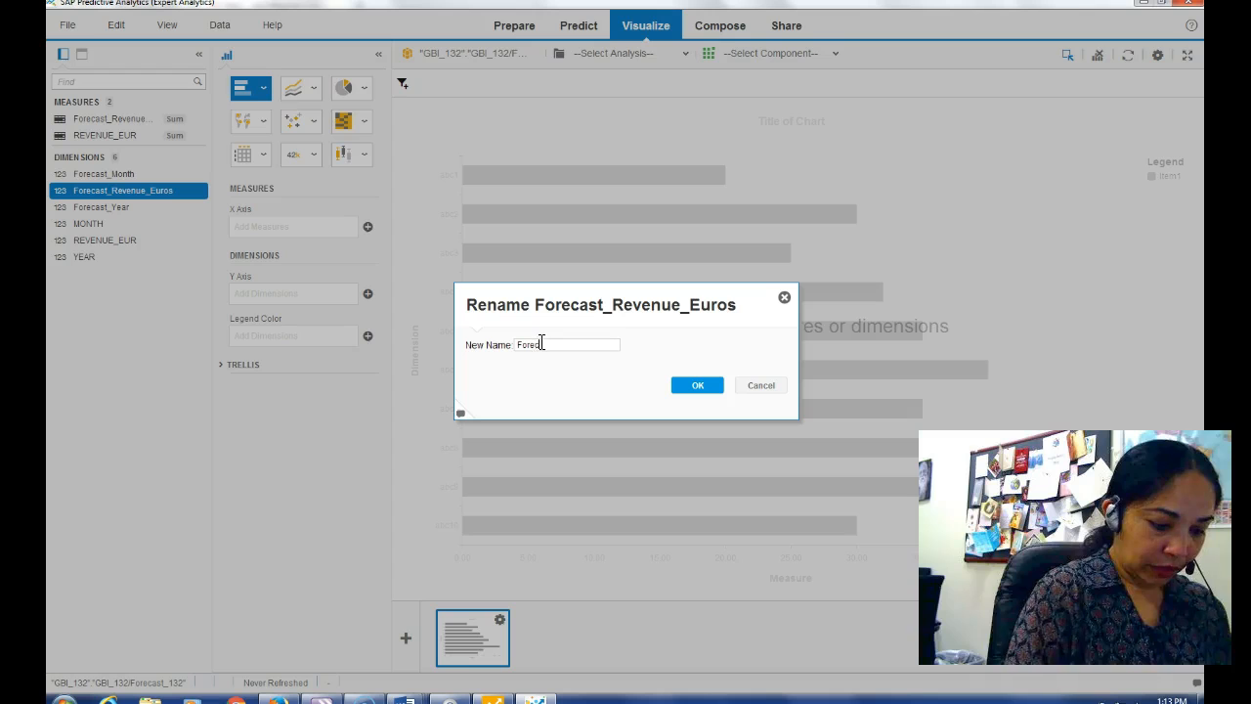
{"action": "type", "text": "ast_Re"}
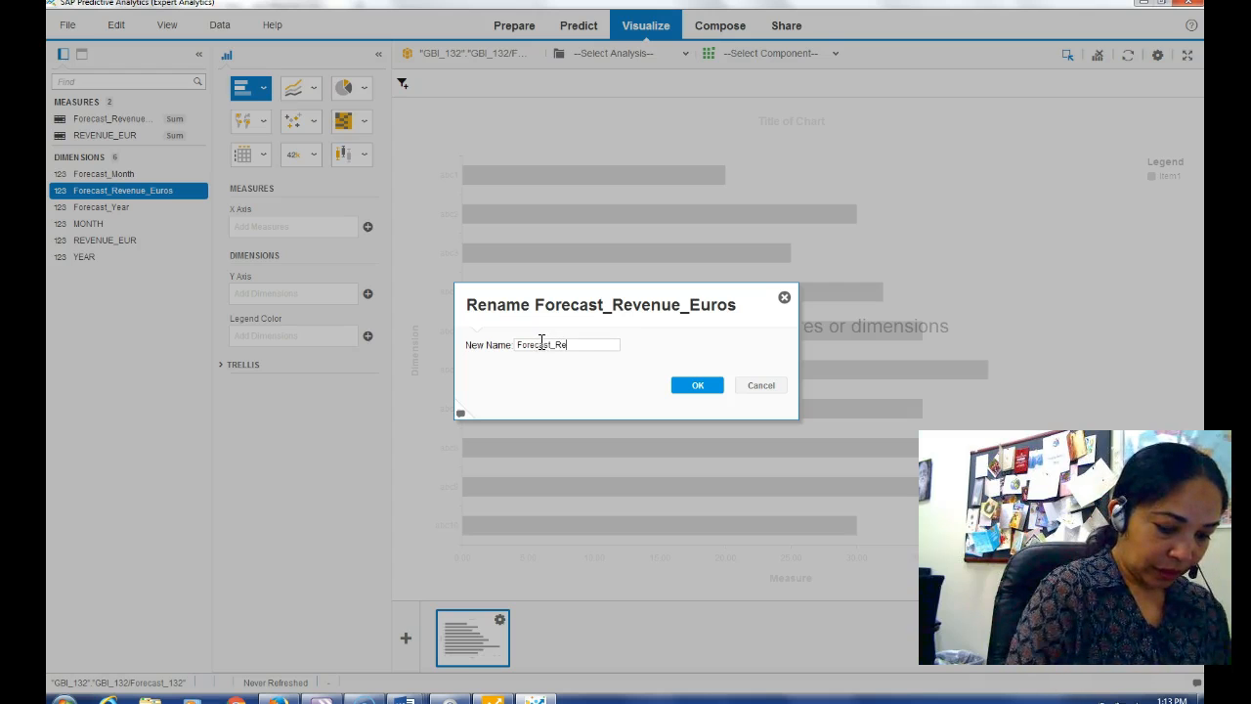
{"action": "type", "text": "venue_132"}
{"action": "left_click", "coordinate": [706, 393]}
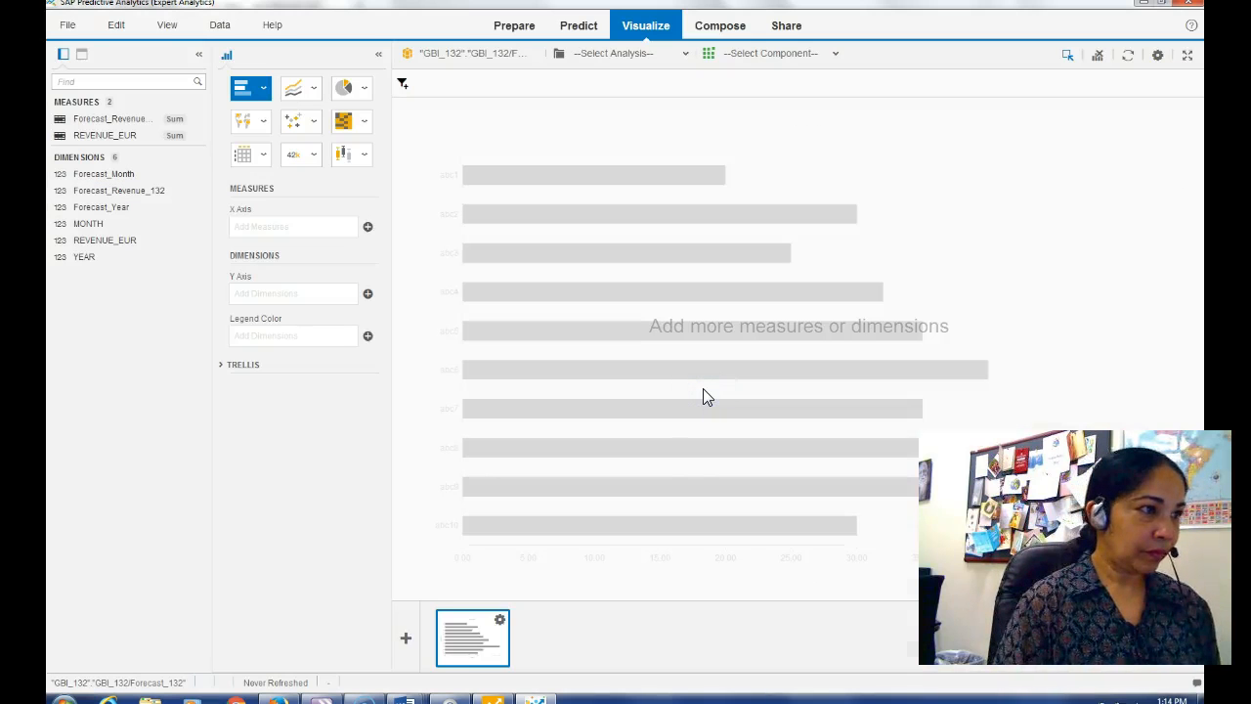
- Remove the forecast revenue measure that was created before the dimension was renamed
{"action": "left_click", "coordinate": [86, 119]}
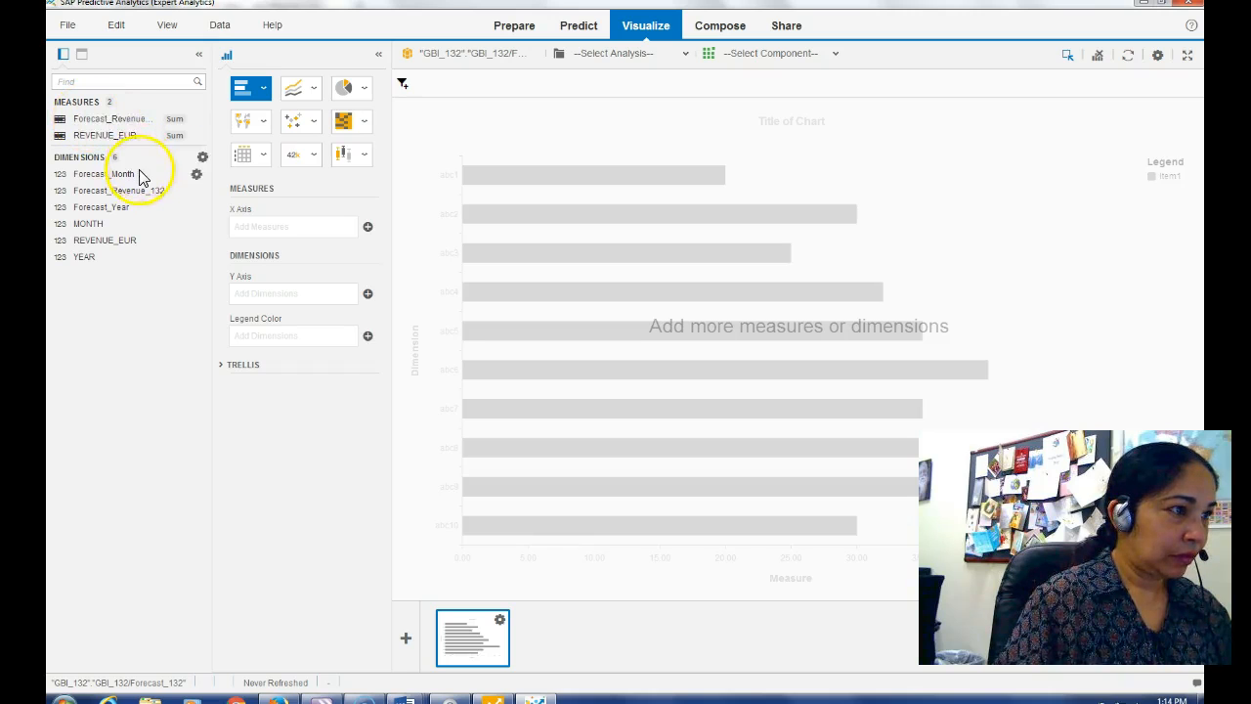
{"action": "left_click", "coordinate": [197, 121]}
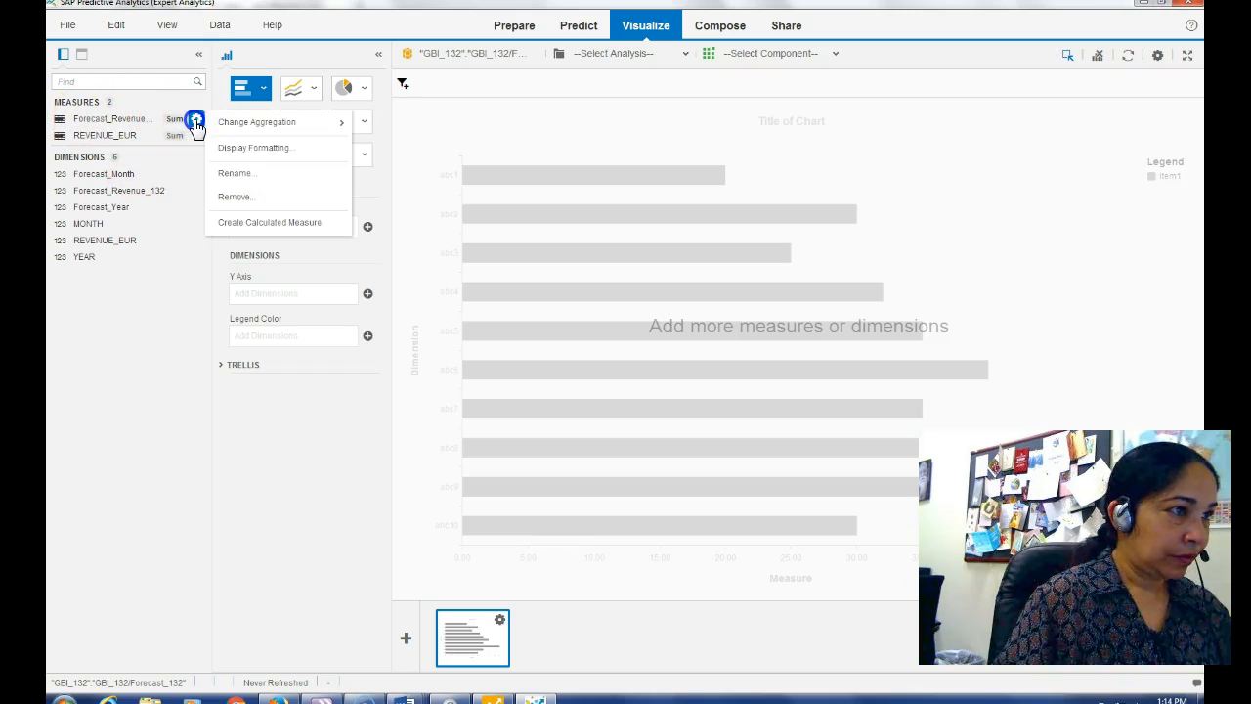
{"action": "left_click", "coordinate": [237, 197]}
{"action": "left_click", "coordinate": [700, 394]}
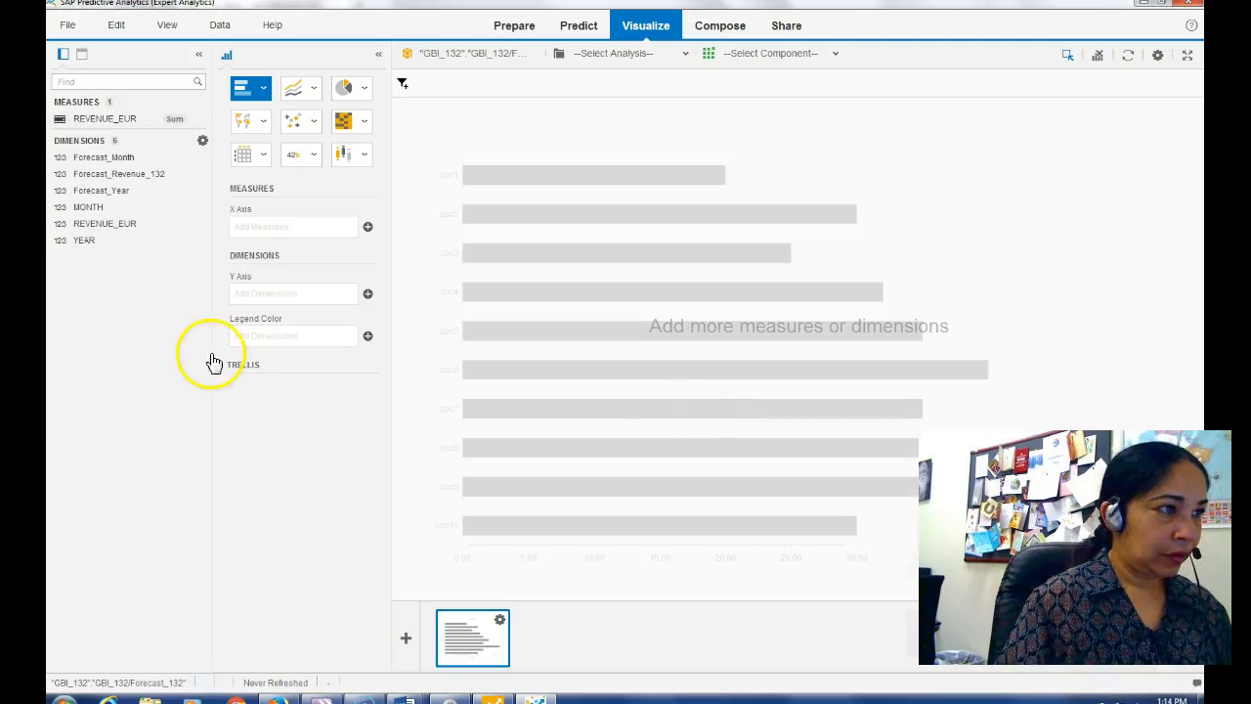
- Create a measure from the renamed Forecast_Revenue_132 dimension
{"action": "left_click", "coordinate": [196, 175]}
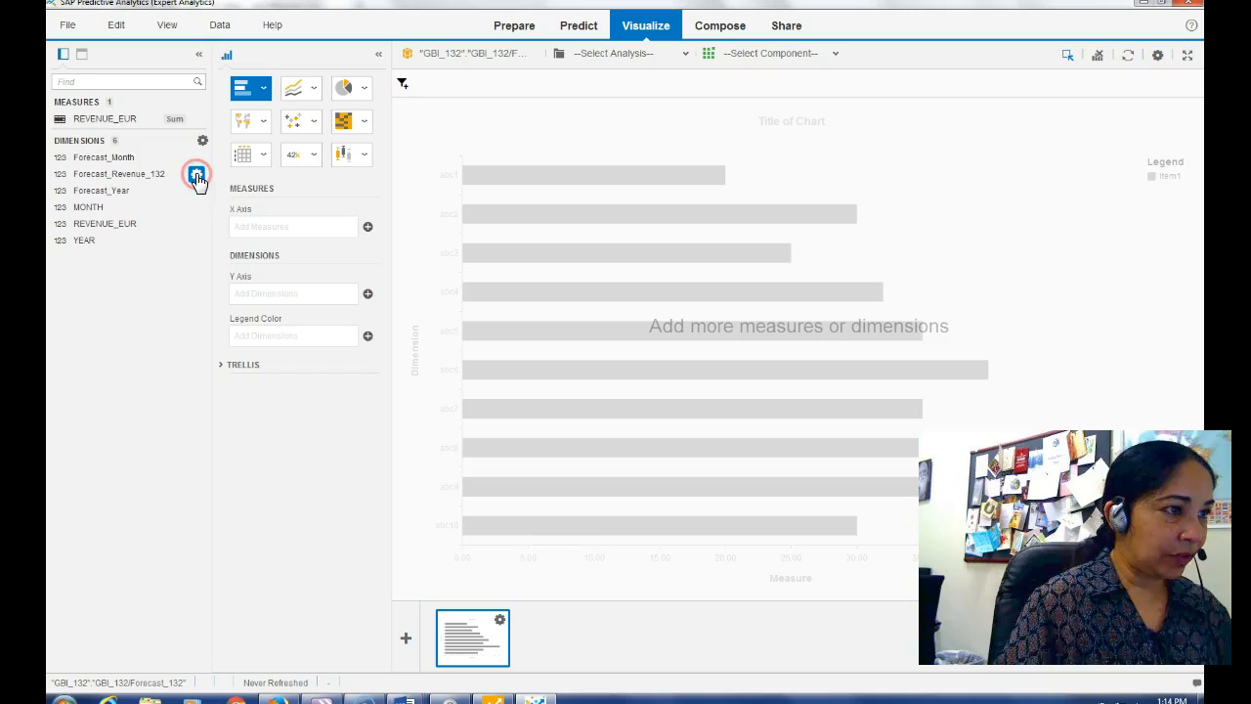
{"action": "left_click", "coordinate": [197, 176]}
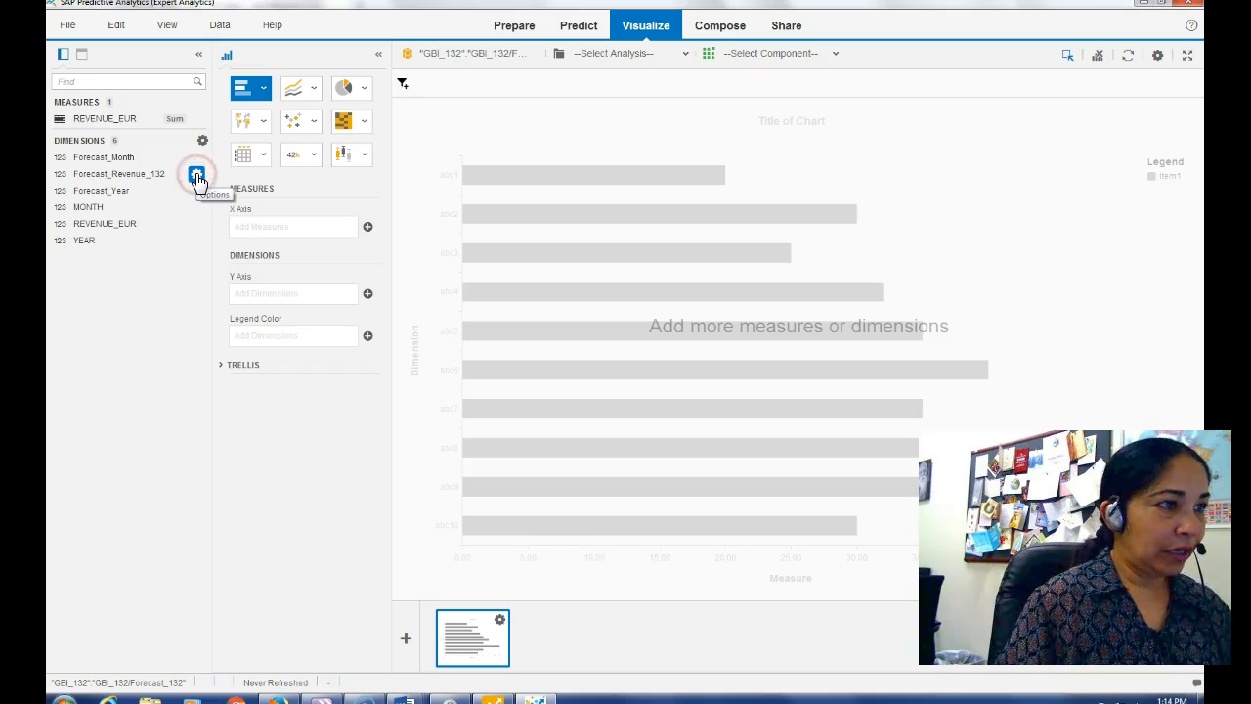
{"action": "left_click", "coordinate": [196, 176]}
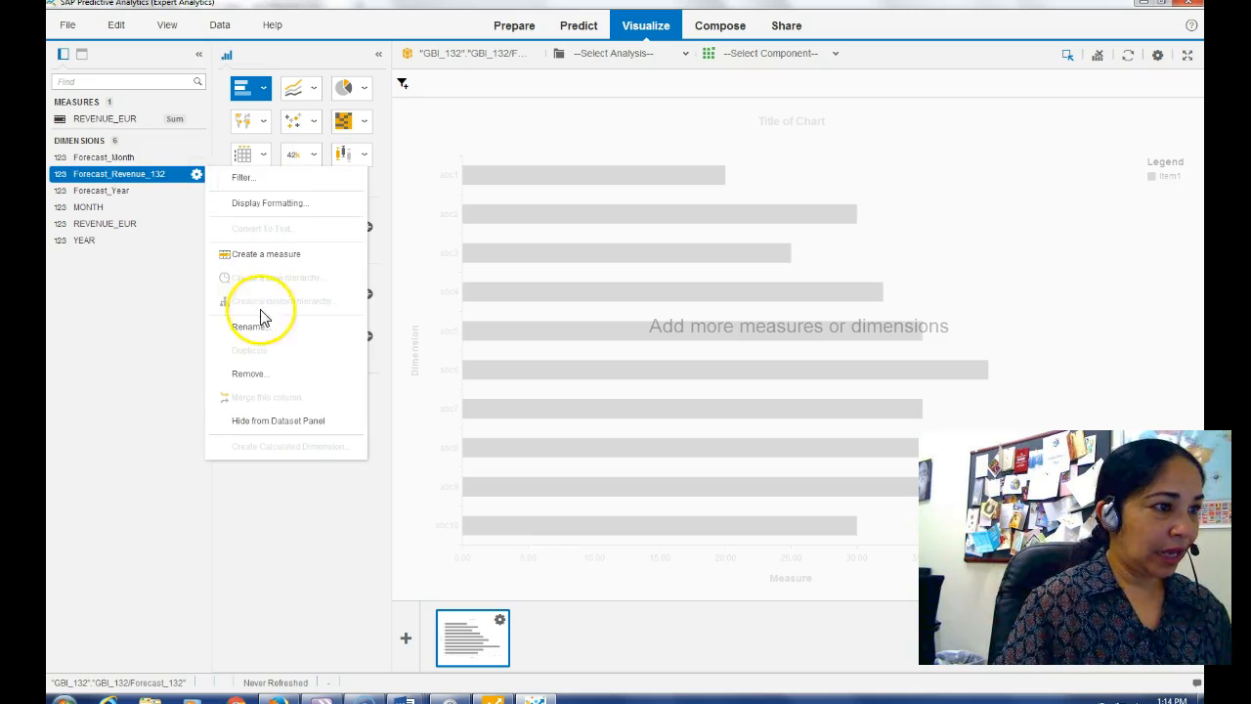
{"action": "left_click", "coordinate": [264, 255]}
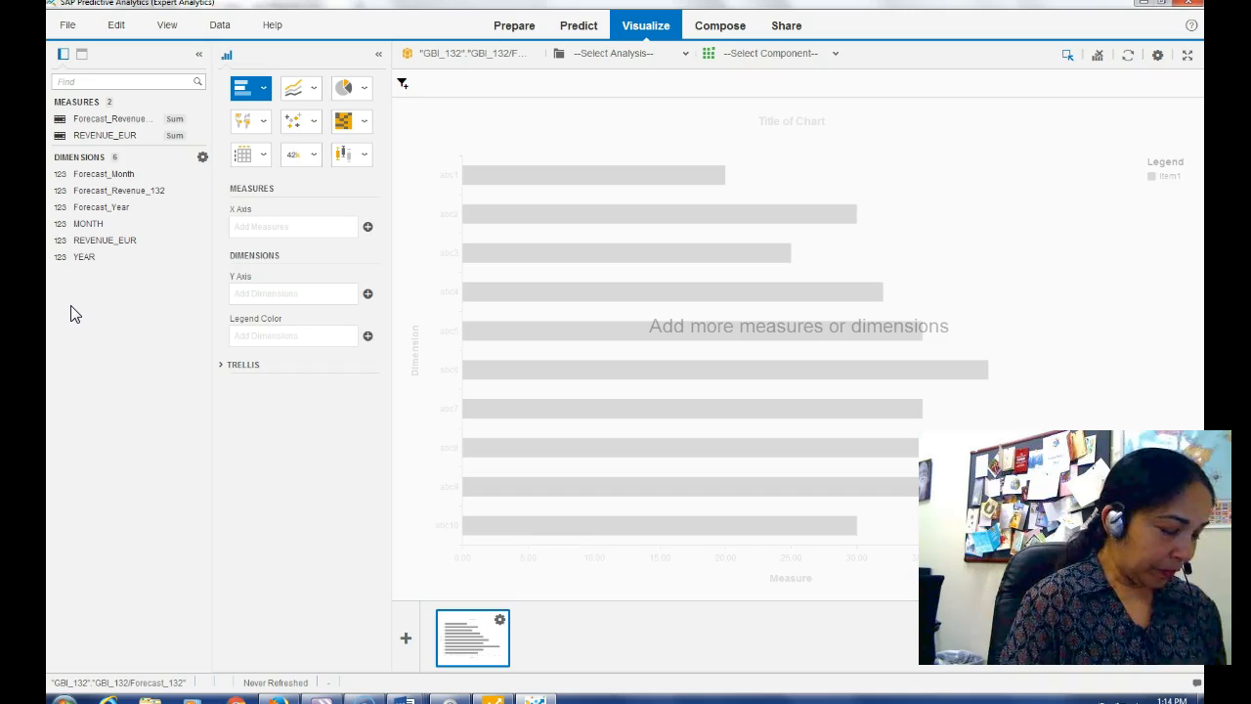
- Add the Forecast_Revenue_132 and REVENUE_EUR measures to the X axis of the bar chart
{"action": "double_click", "coordinate": [122, 120]}
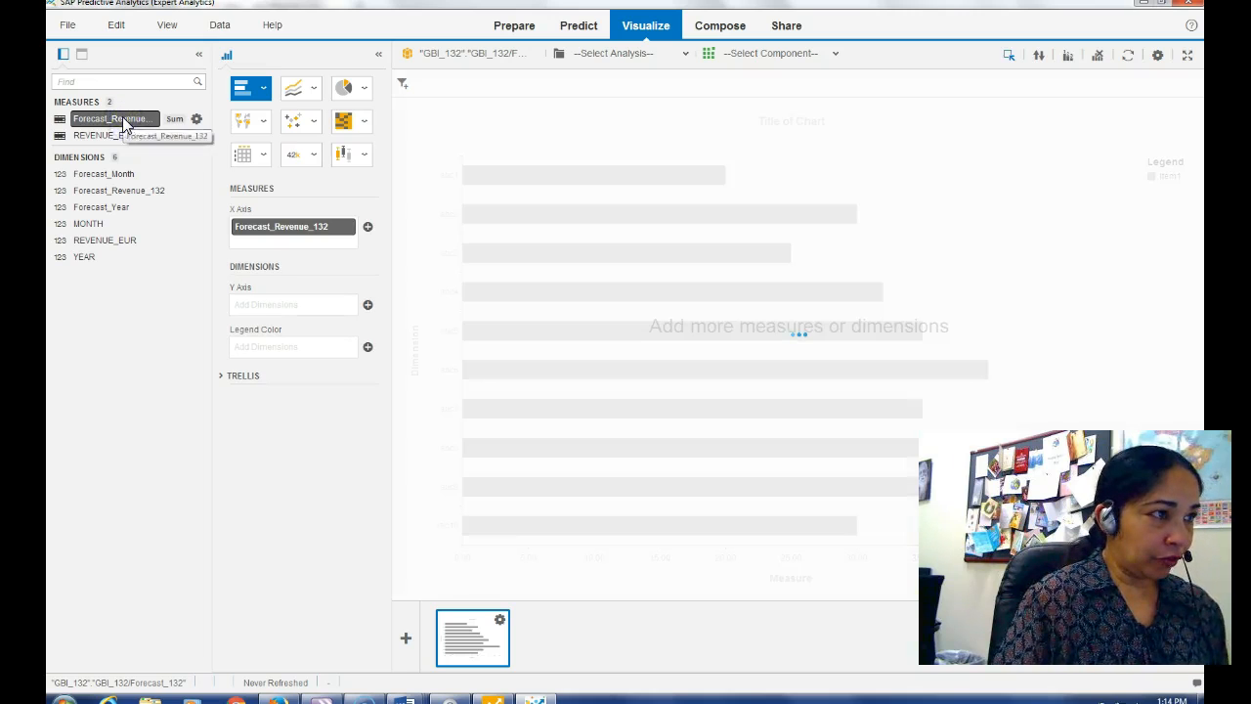
{"action": "left_click", "coordinate": [116, 140]}
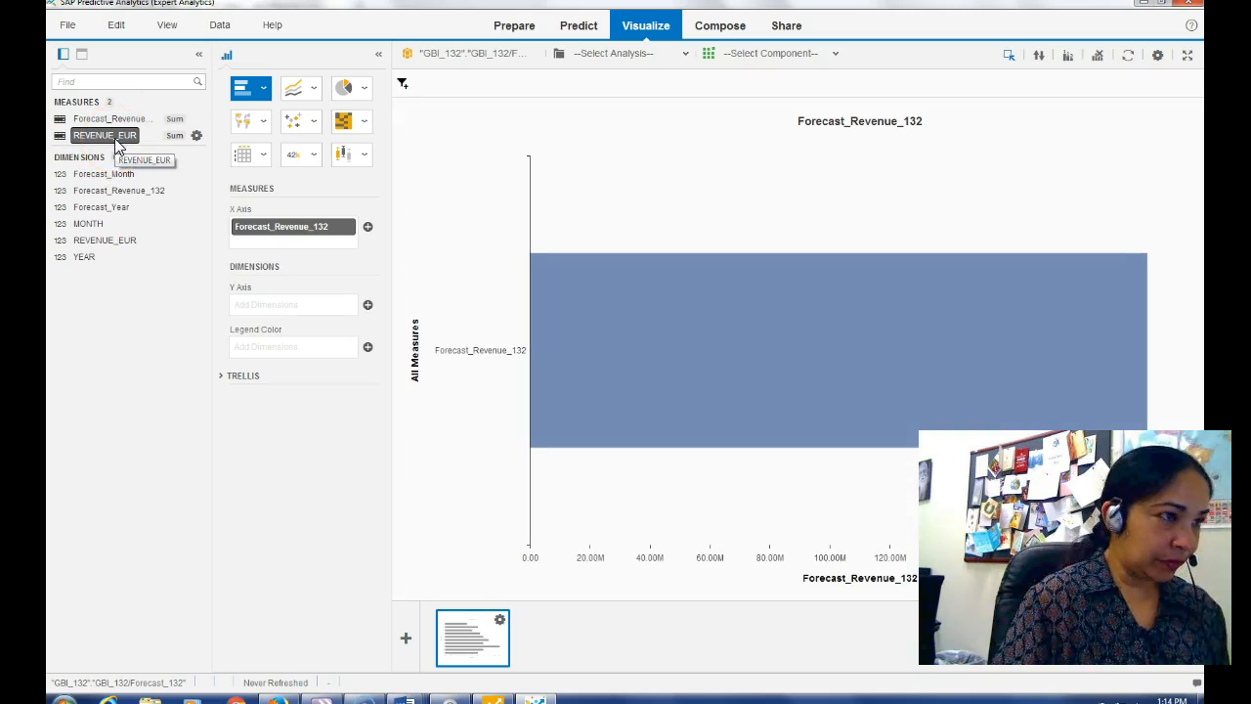
{"action": "double_click", "coordinate": [114, 138]}
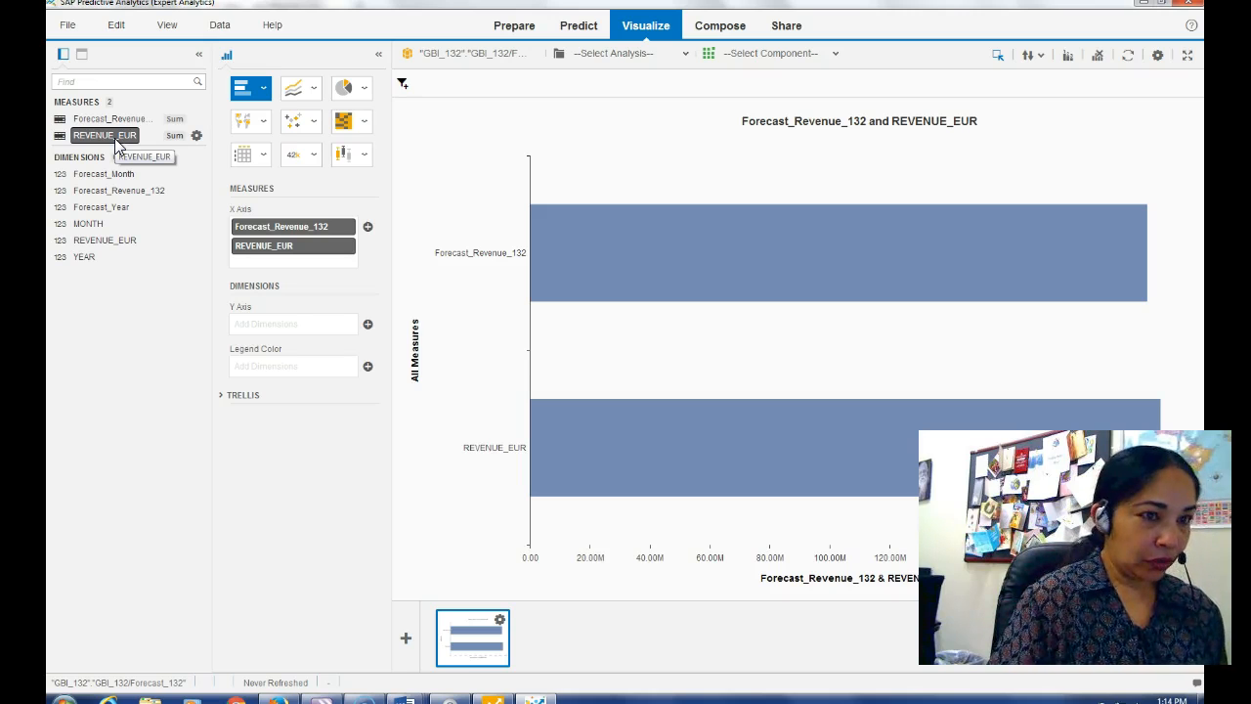
- Break the bar chart down on the Y axis by Forecast_Year and, within it, Forecast_Month
{"action": "double_click", "coordinate": [116, 207]}
{"action": "left_click", "coordinate": [125, 191]}
{"action": "left_click_drag", "start_coordinate": [124, 174], "coordinate": [305, 337]}
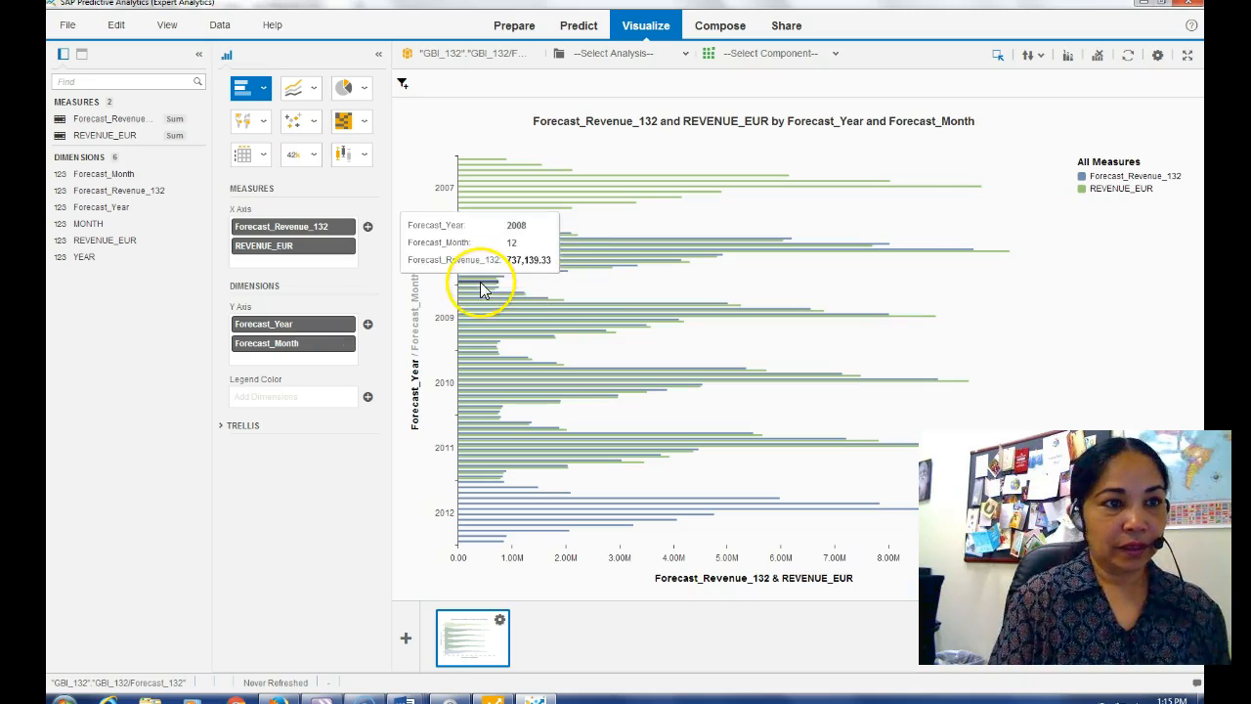
{"action": "mouse_move", "coordinate": [279, 700]}
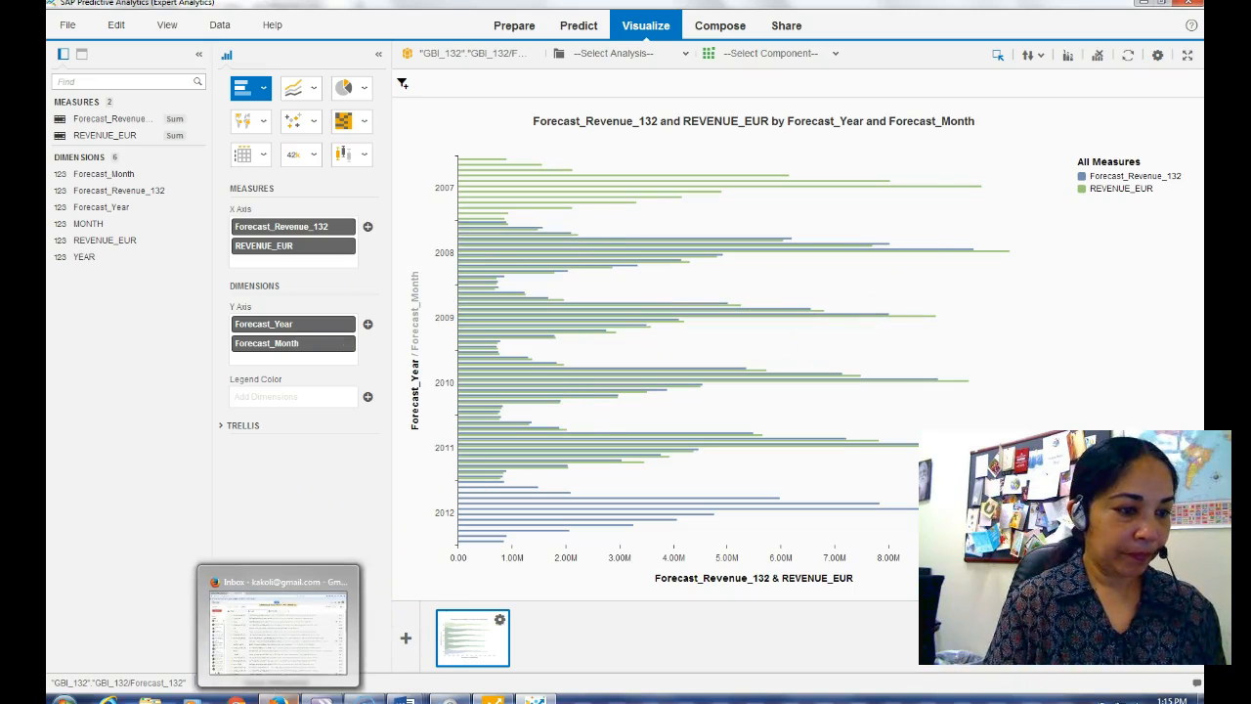
{"action": "left_click", "coordinate": [449, 699]}
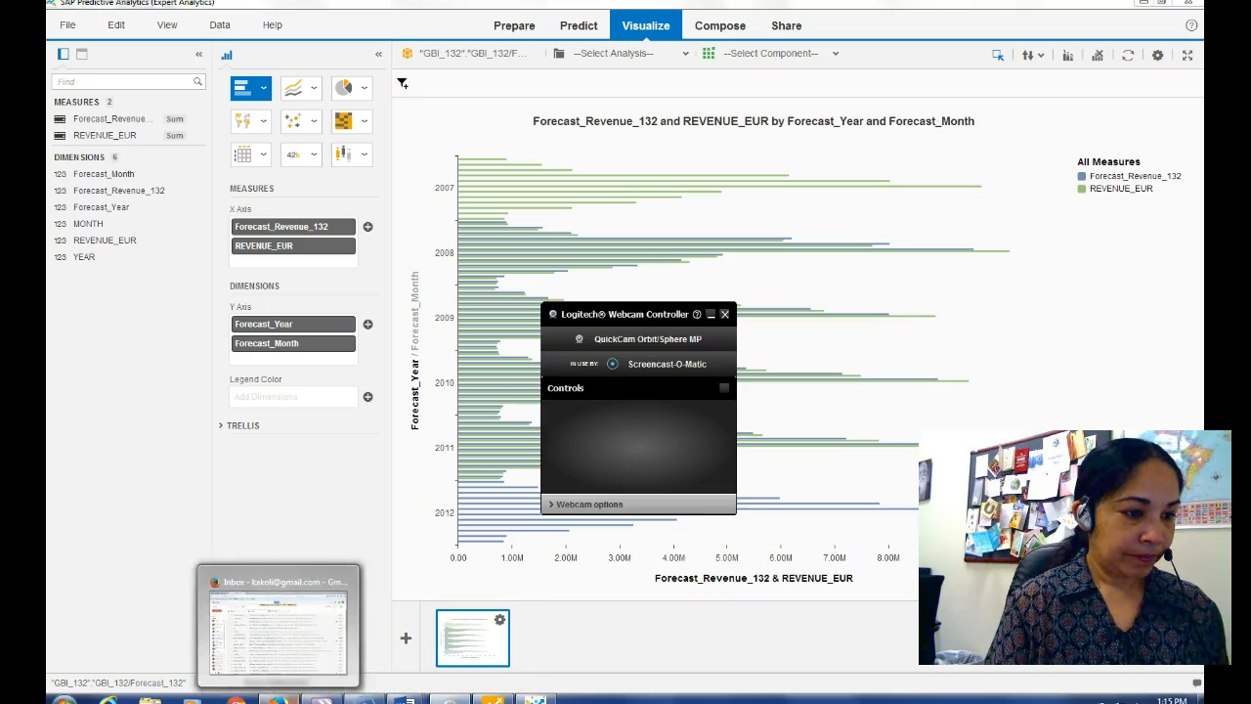
{"action": "left_click", "coordinate": [364, 699]}
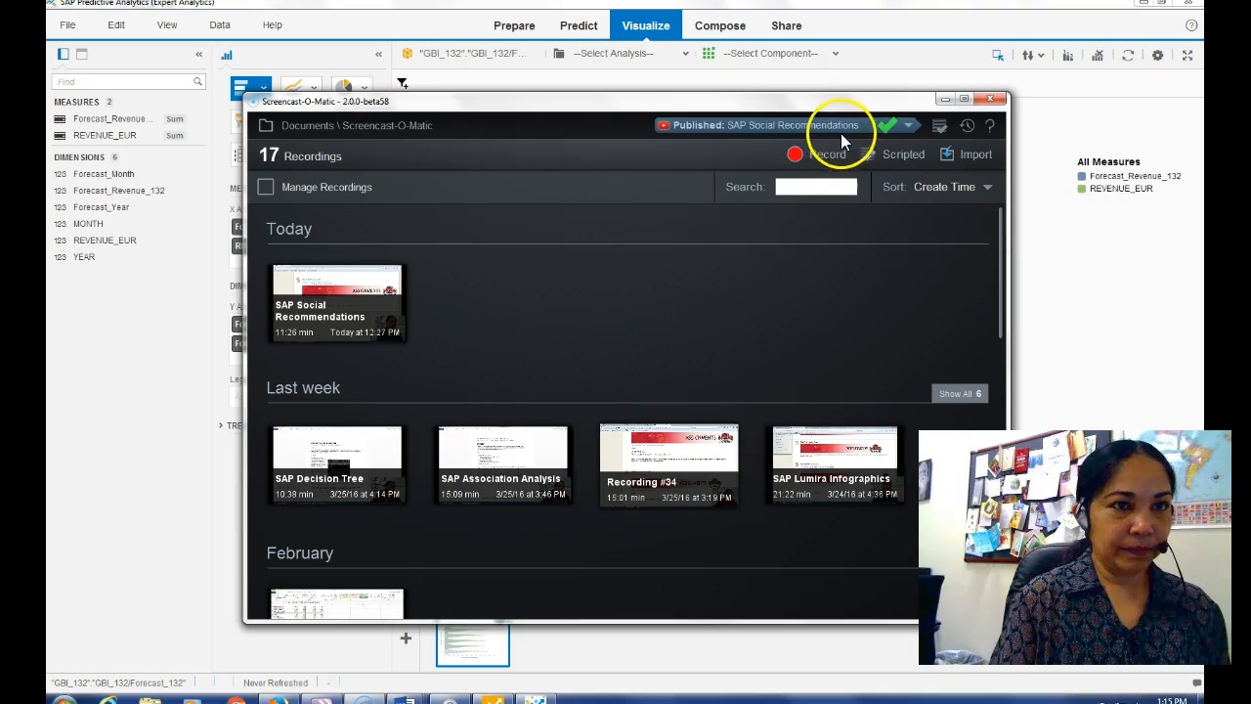